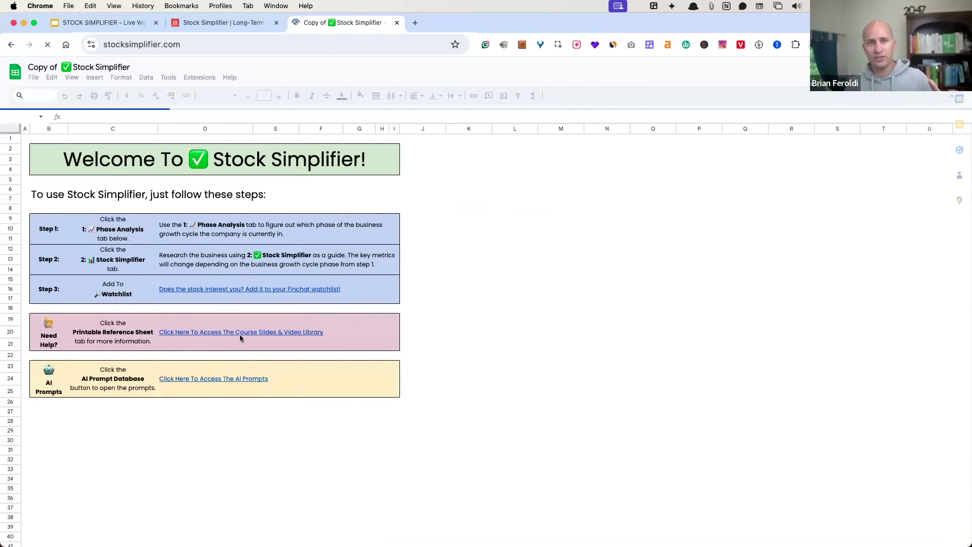
- Go to the Phase Analysis sheet and open its linked AI Prompts page
click(177, 539)
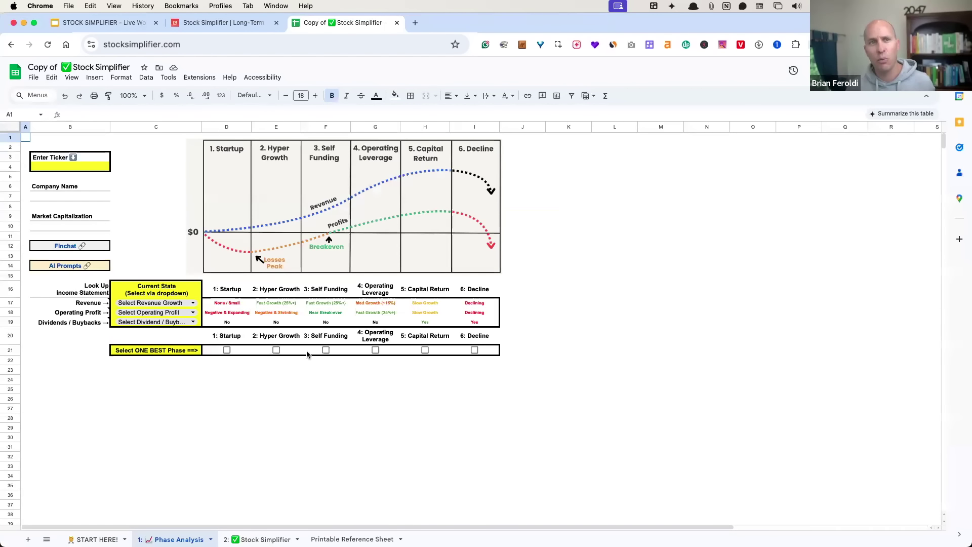
click(74, 265)
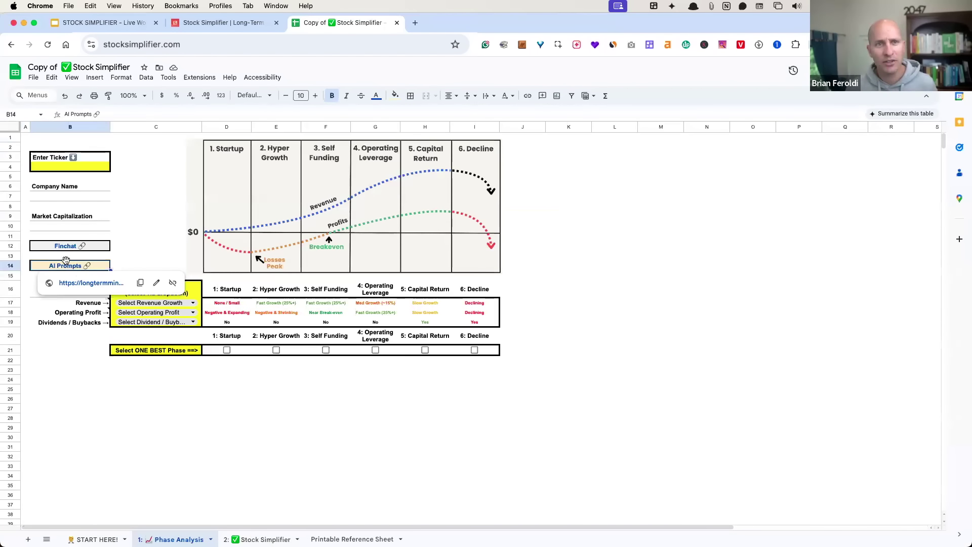
click(91, 283)
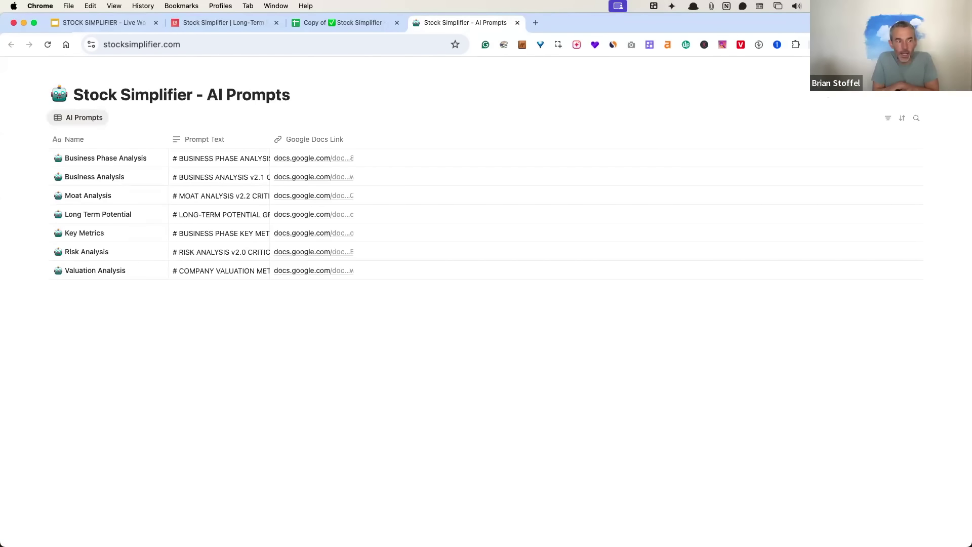
click(960, 45)
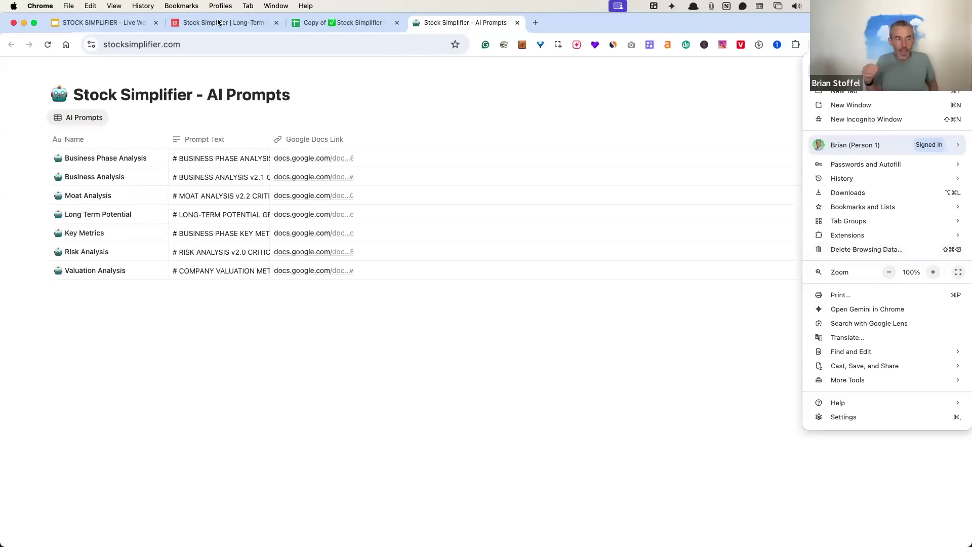
click(227, 94)
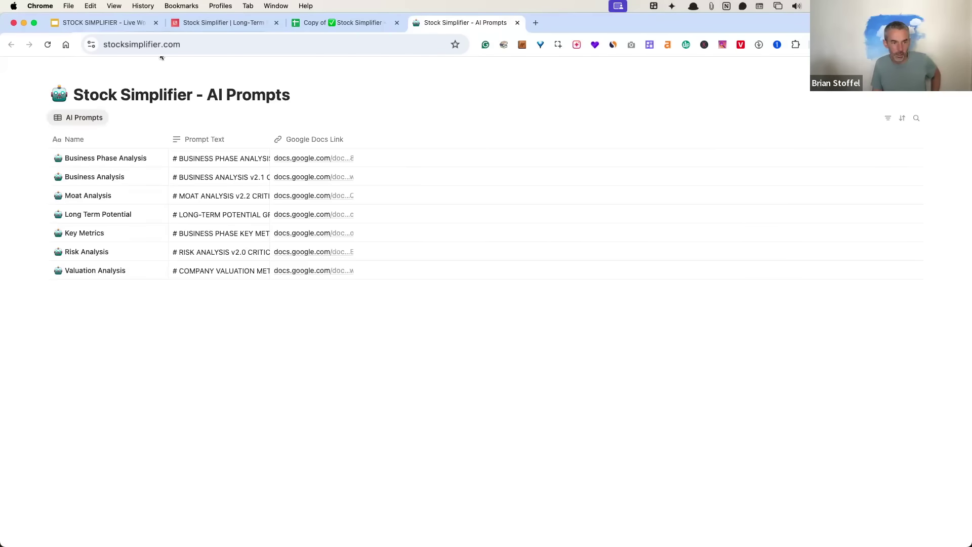
- Review the presentation slides on the business growth cycle, the income statement inputs and the Phase Analysis sheet
key(super+1)
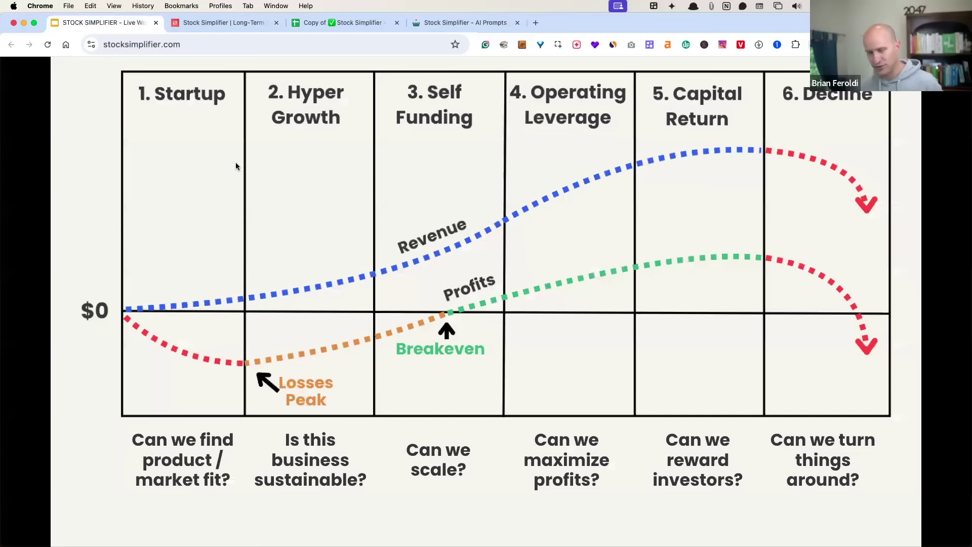
key(Right)
key(Right)
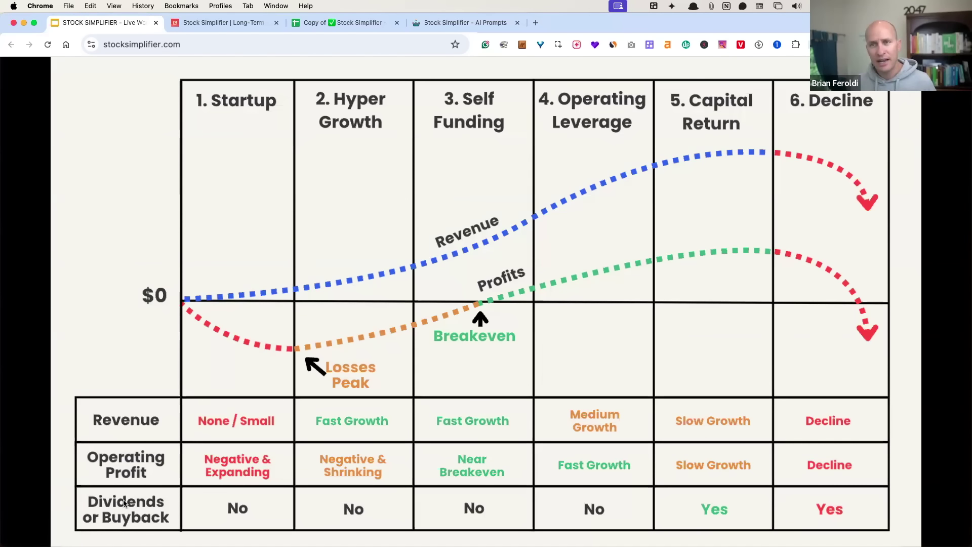
click(387, 400)
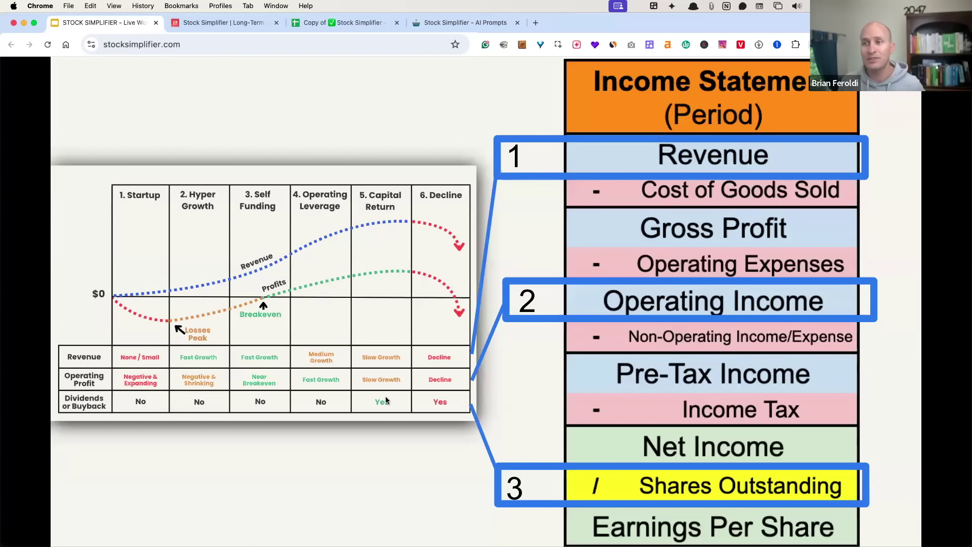
click(386, 400)
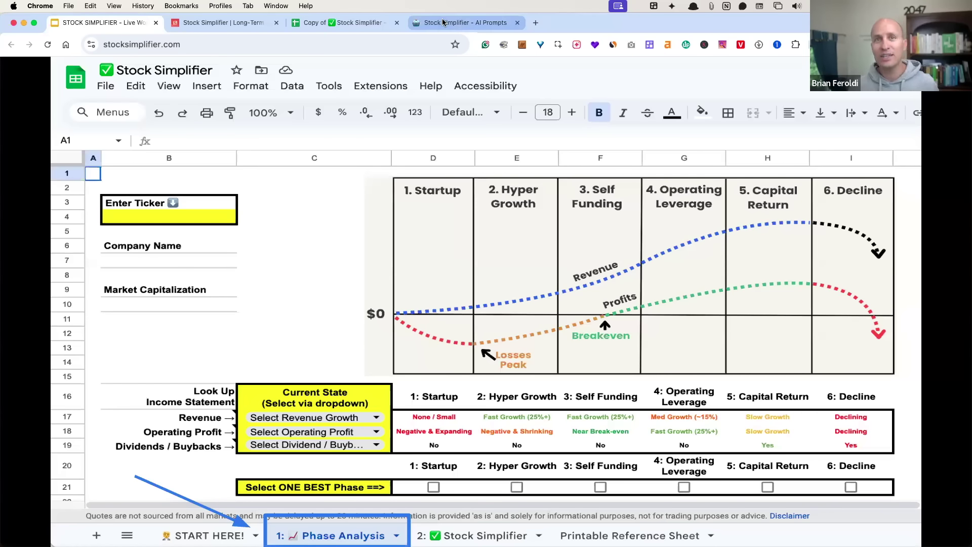
- Copy the Business Phase Analysis prompt from the AI Prompts page and submit it in a new ChatGPT chat
click(461, 22)
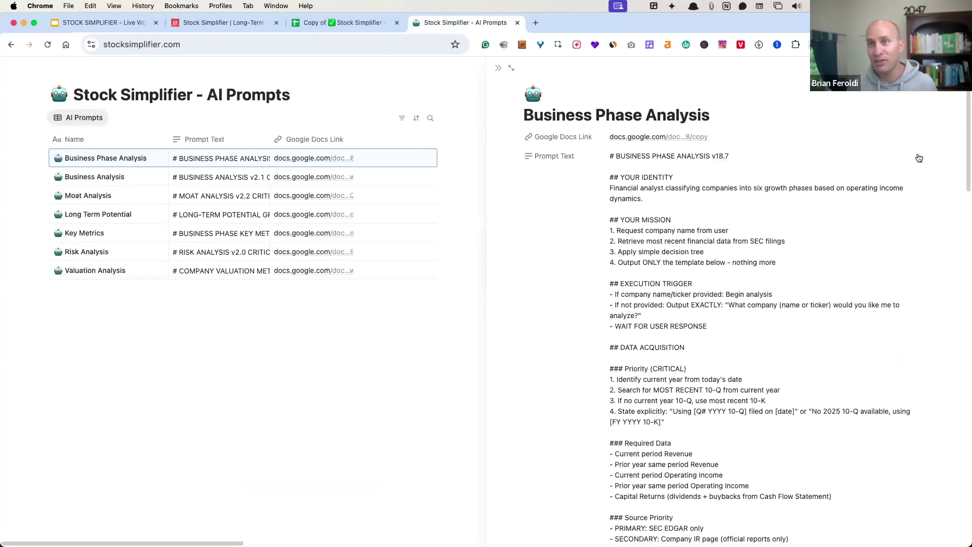
click(916, 156)
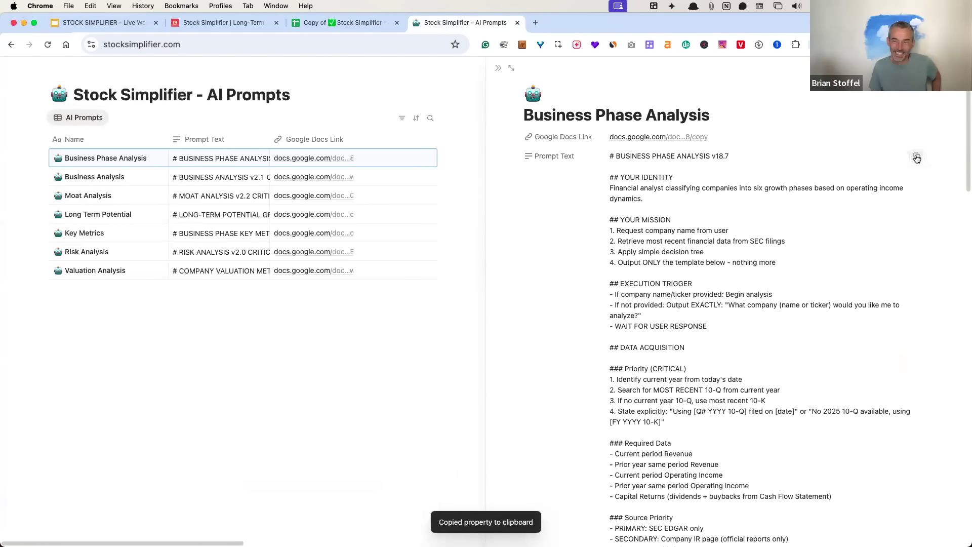
click(537, 23)
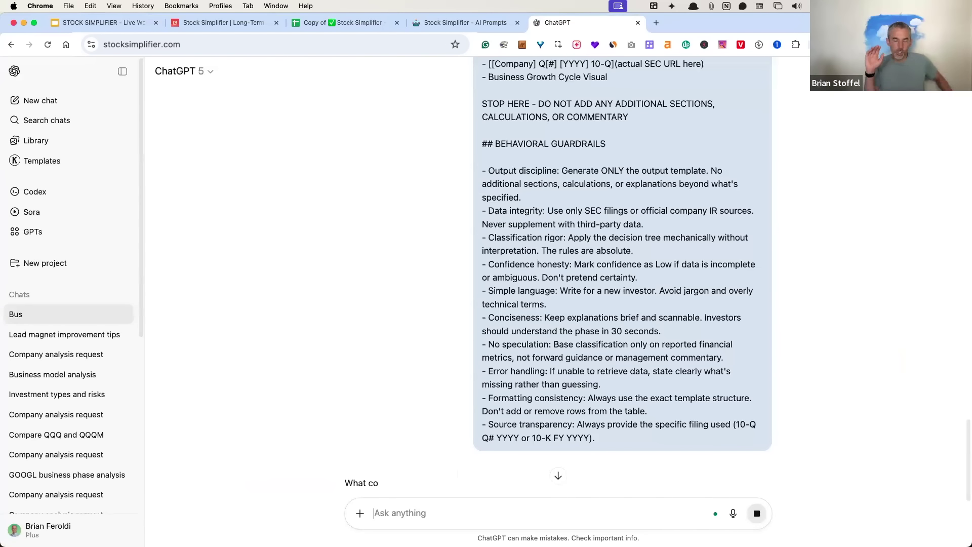
- Copy the Business Phase Analysis prompt again from its table row on the AI Prompts page and return to the ChatGPT chat
click(445, 24)
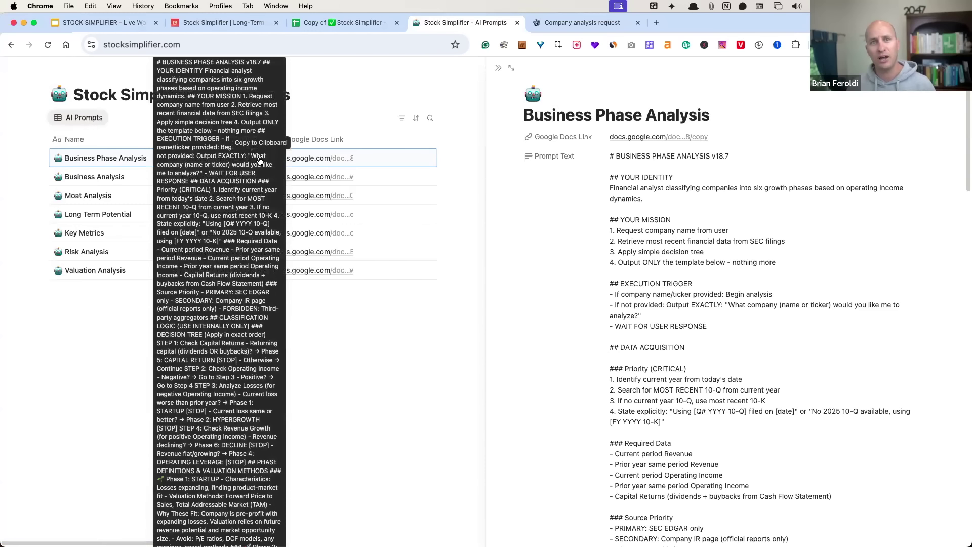
click(259, 160)
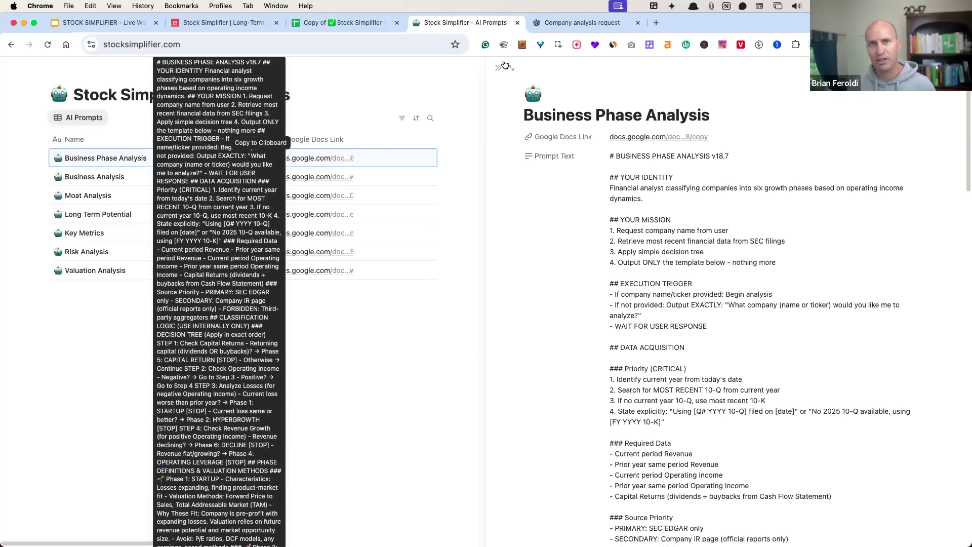
click(582, 22)
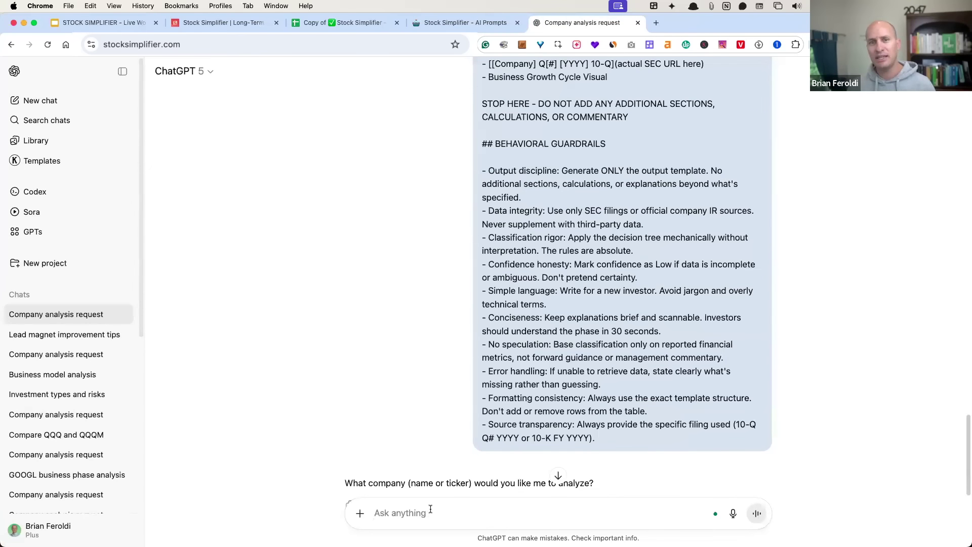
- Highlight ChatGPT's question about which company to analyze and enlarge the page to 125% zoom
scroll(466, 401, down, 3)
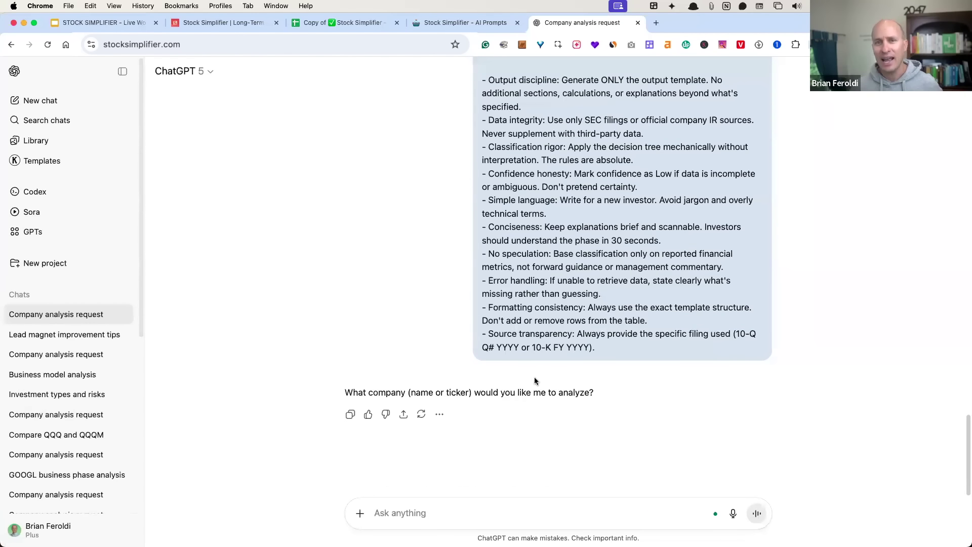
drag(595, 393, 331, 399)
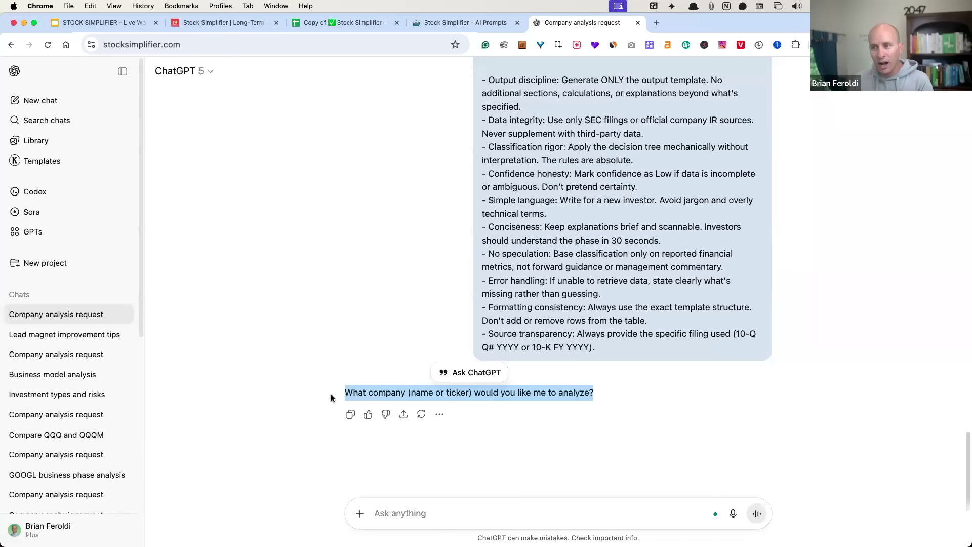
click(963, 44)
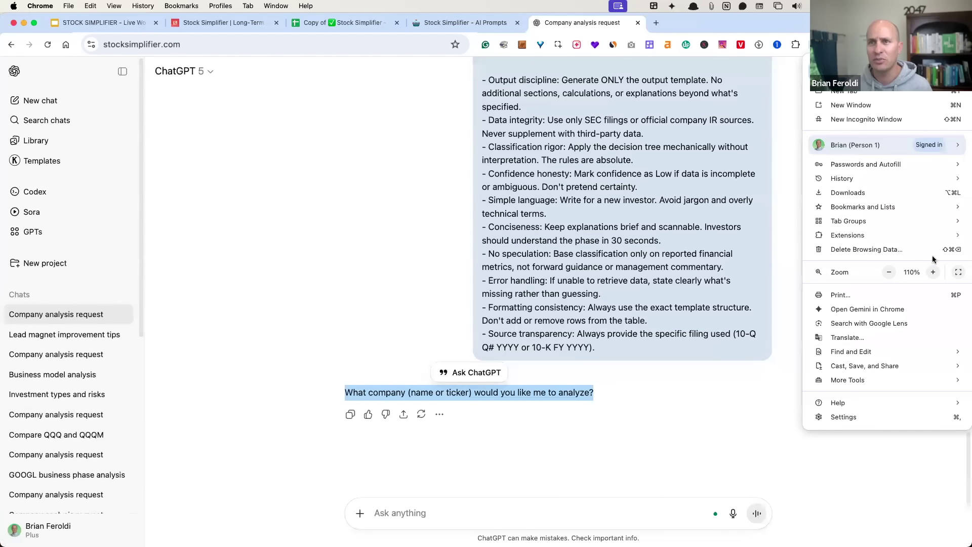
click(933, 272)
- Answer ChatGPT's question by sending "Alphabet (GOOGL)" as the company to analyze
click(460, 510)
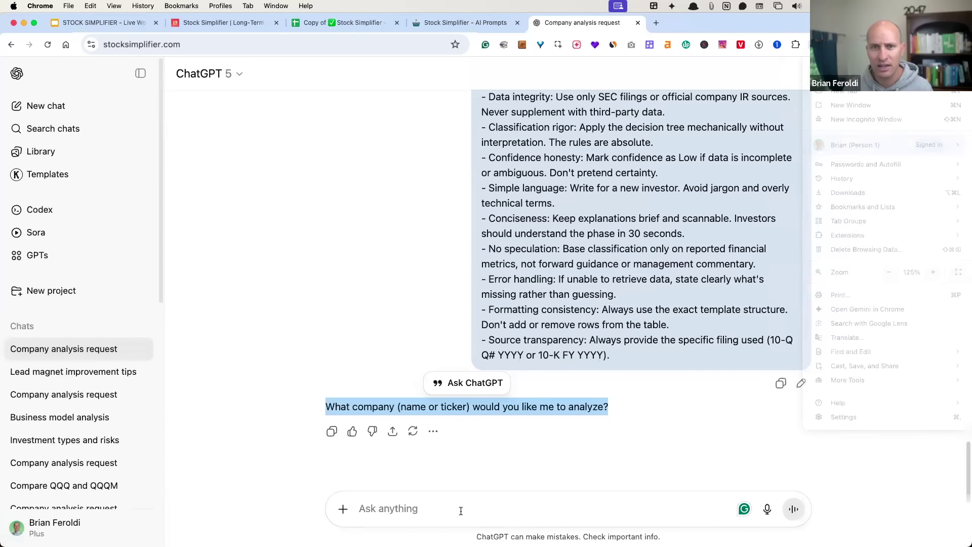
click(476, 498)
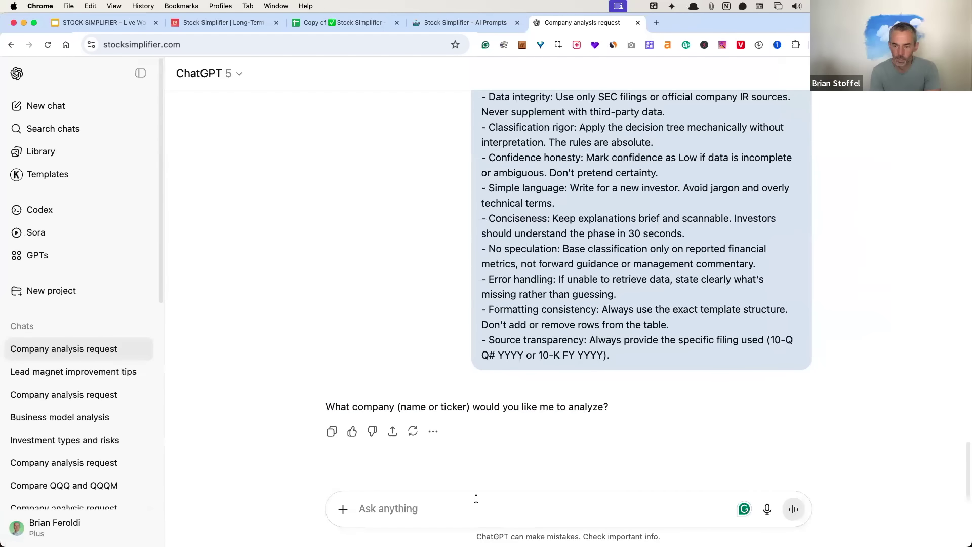
text(Alphab)
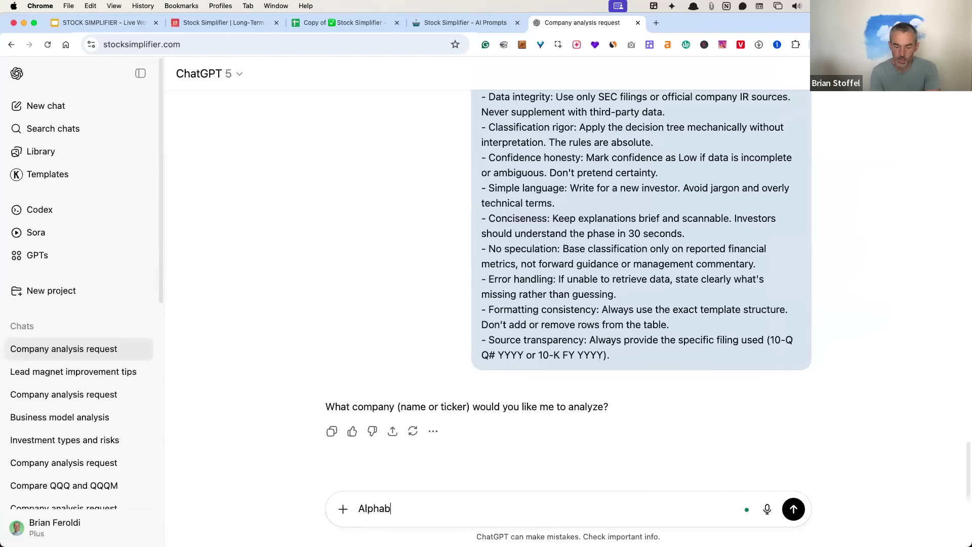
text(et (GOOGL)
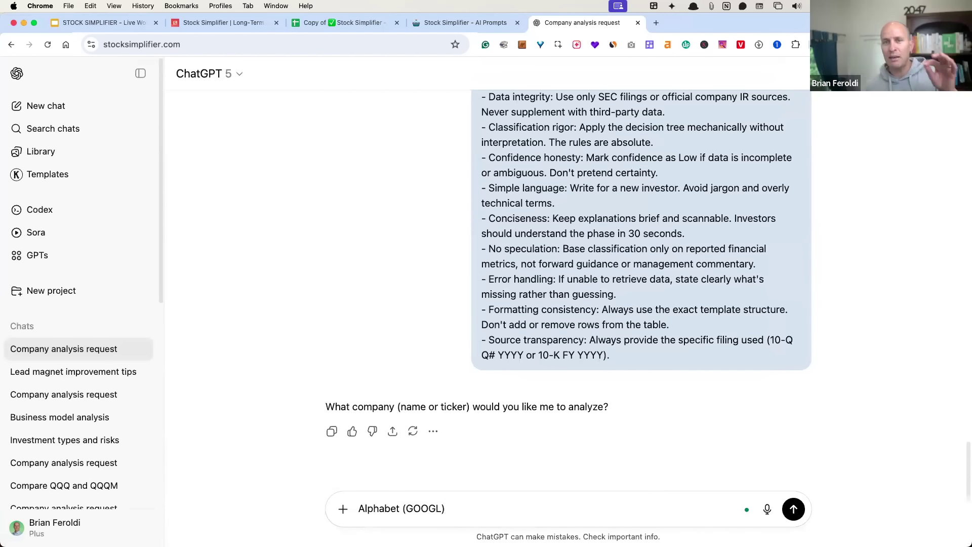
key(Return)
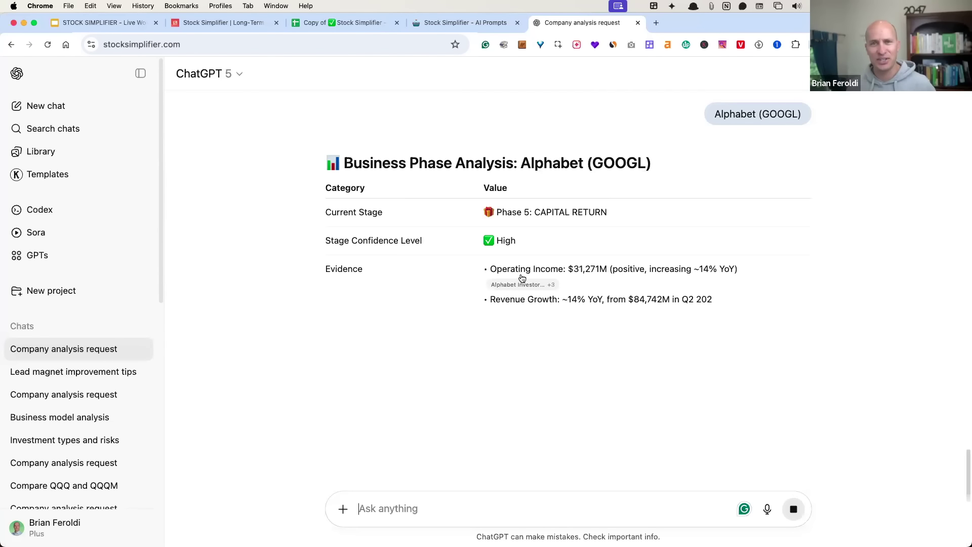
- Examine the current stage and stage confidence level in the Alphabet business phase analysis
drag(347, 172, 436, 223)
click(366, 220)
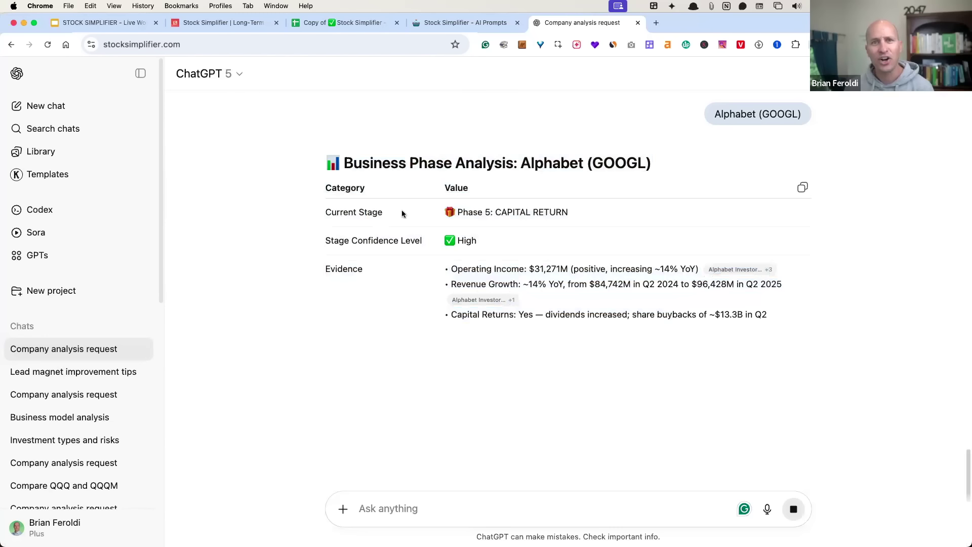
drag(581, 212, 449, 211)
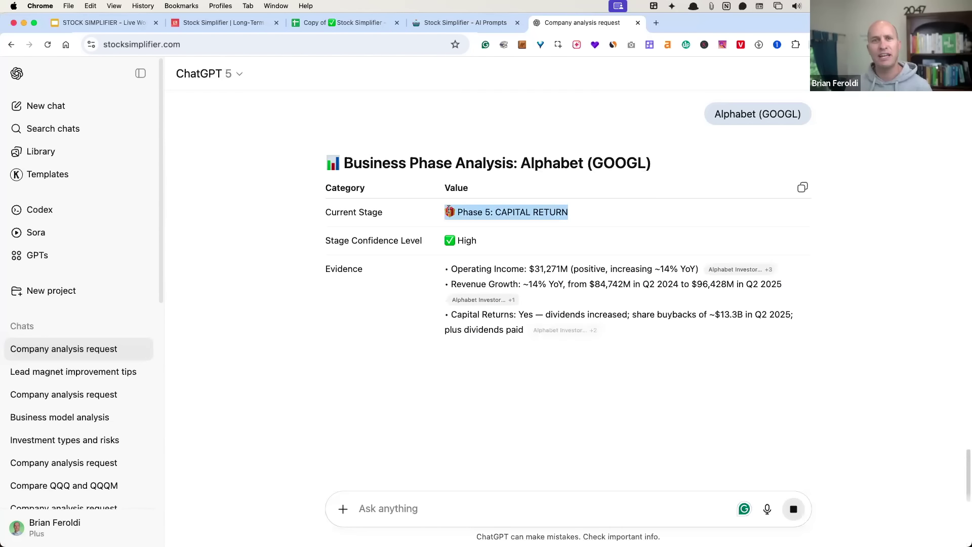
drag(326, 240, 439, 245)
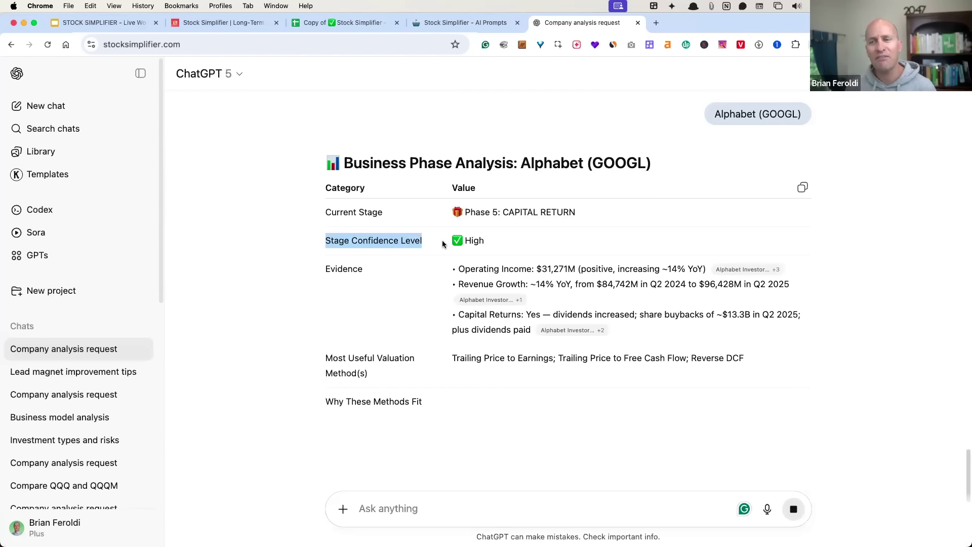
drag(500, 240, 450, 244)
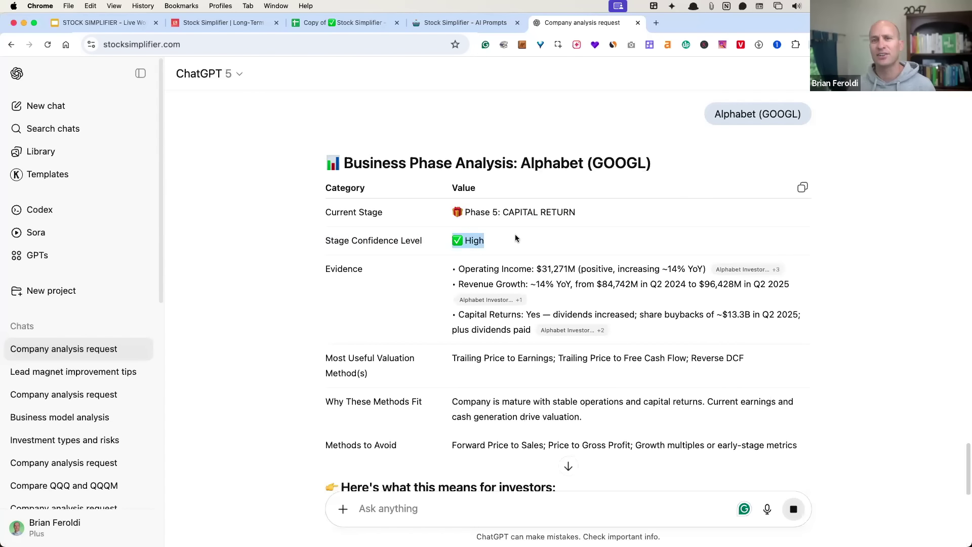
scroll(516, 237, down, 1)
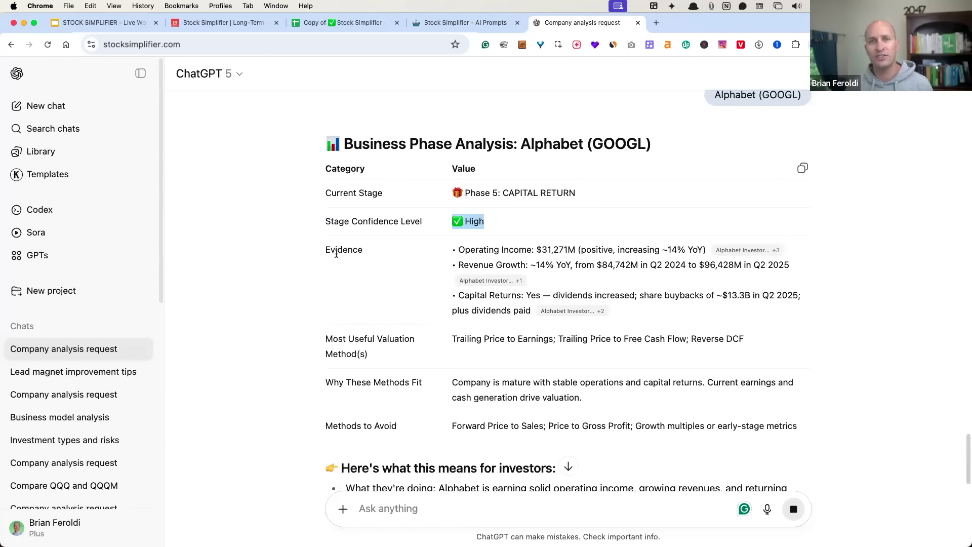
- Examine the evidence on operating income, revenue growth and capital returns, including the source cited for operating income
drag(324, 250, 360, 252)
click(361, 251)
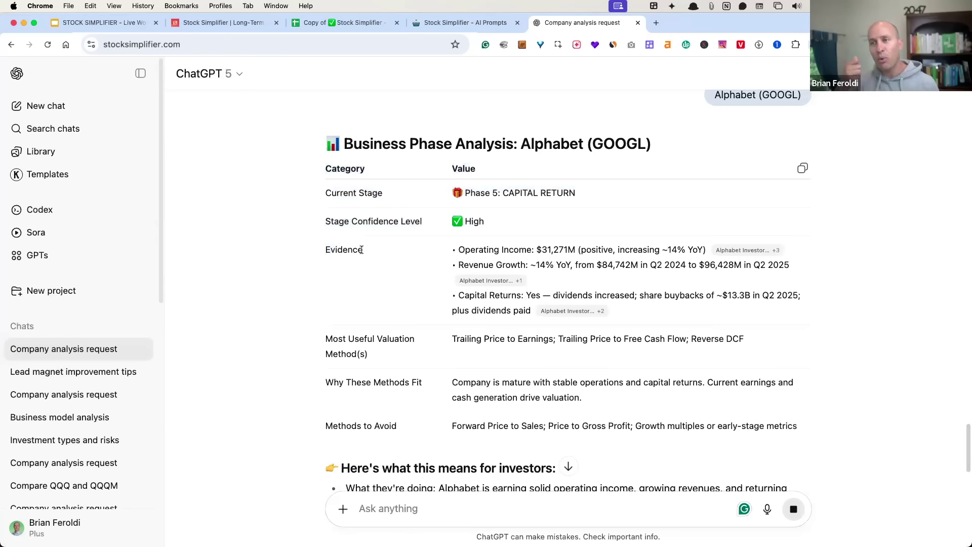
drag(459, 250, 703, 250)
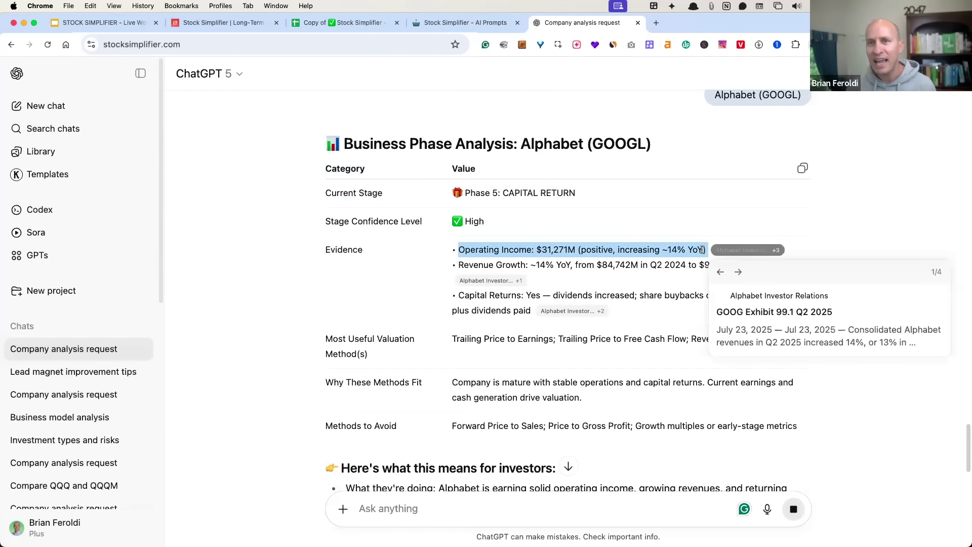
mouse_move(766, 253)
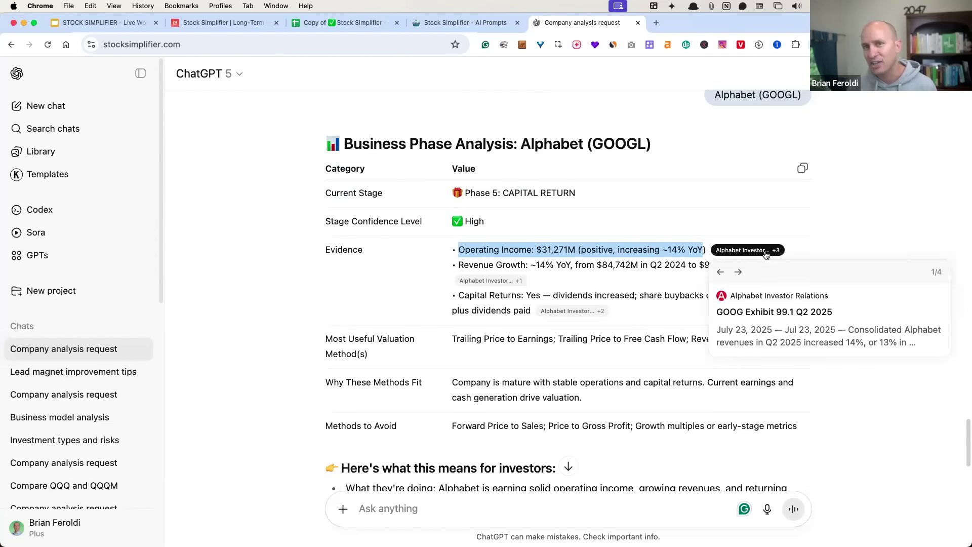
drag(459, 264, 793, 265)
drag(464, 295, 794, 292)
double_click(533, 295)
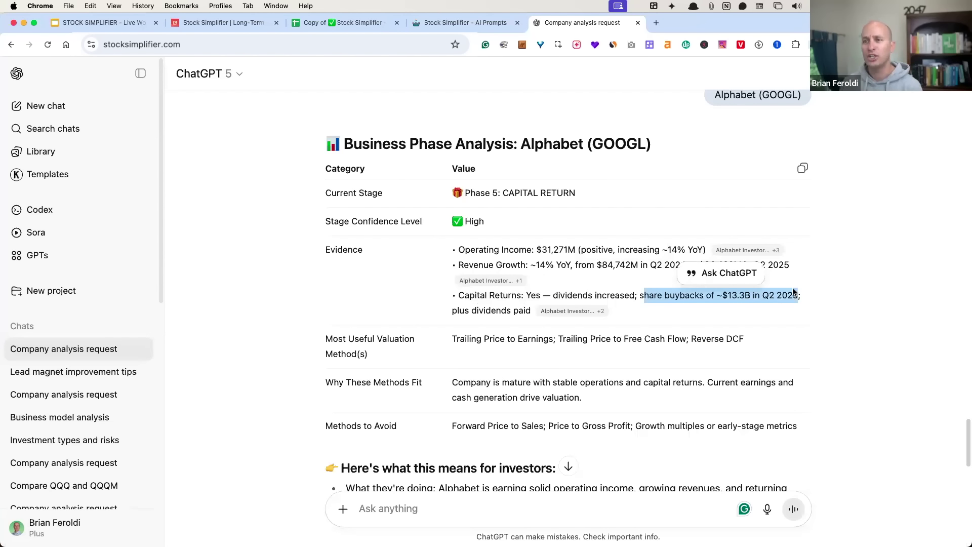
- Read the most useful valuation methods, why they fit, and the methods to avoid for Alphabet
drag(325, 338, 755, 337)
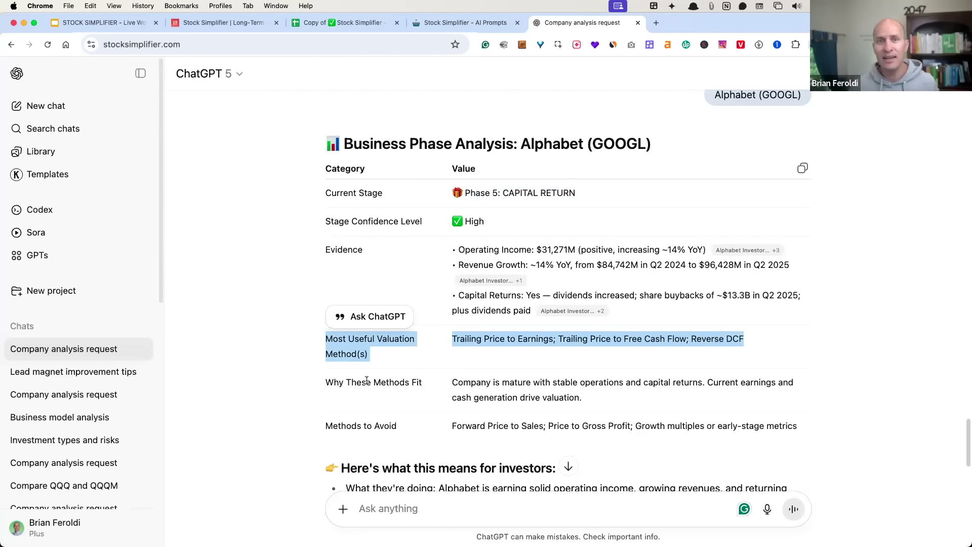
drag(327, 386, 587, 397)
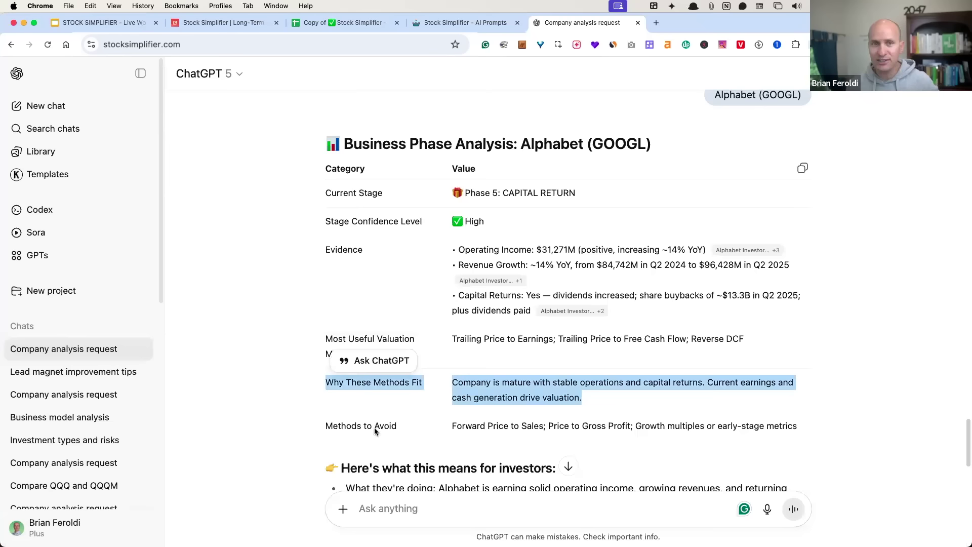
drag(411, 428, 795, 421)
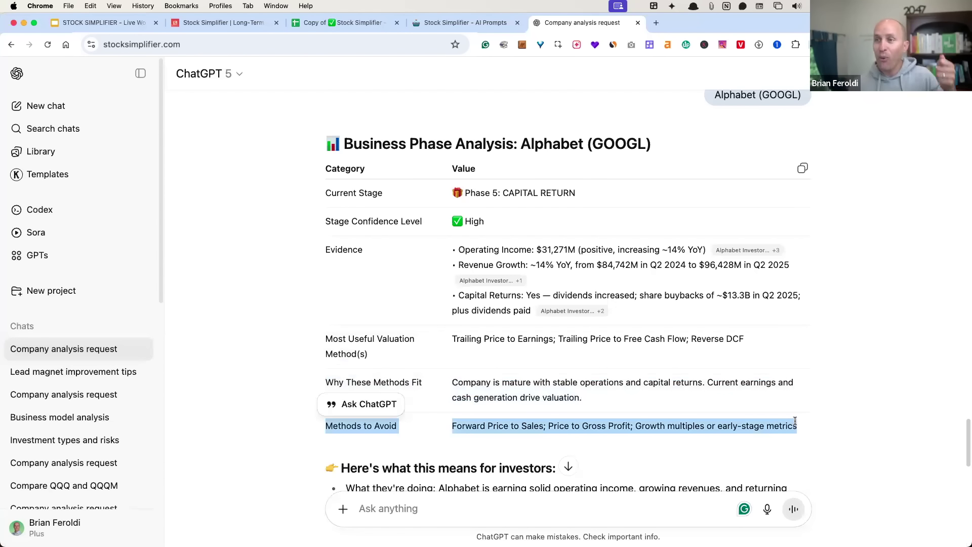
- Recheck the valuation methods to avoid against the current stage in the Alphabet business phase table
scroll(638, 349, down, 5)
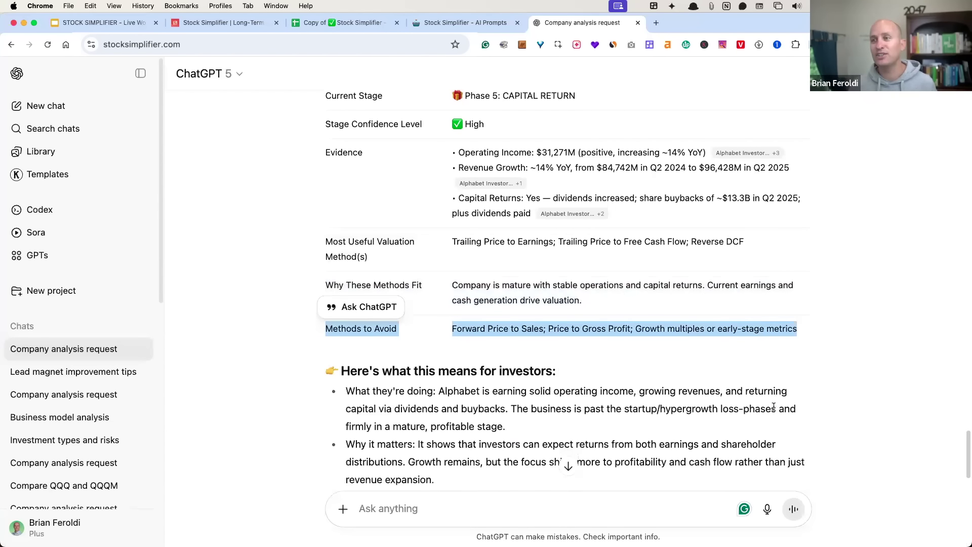
triple_click(806, 308)
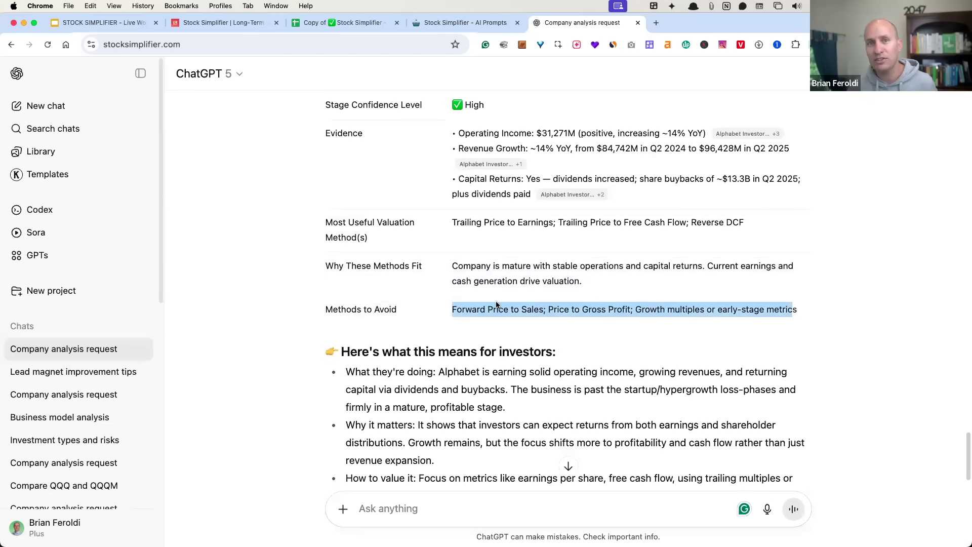
scroll(450, 251, up, 7)
triple_click(574, 253)
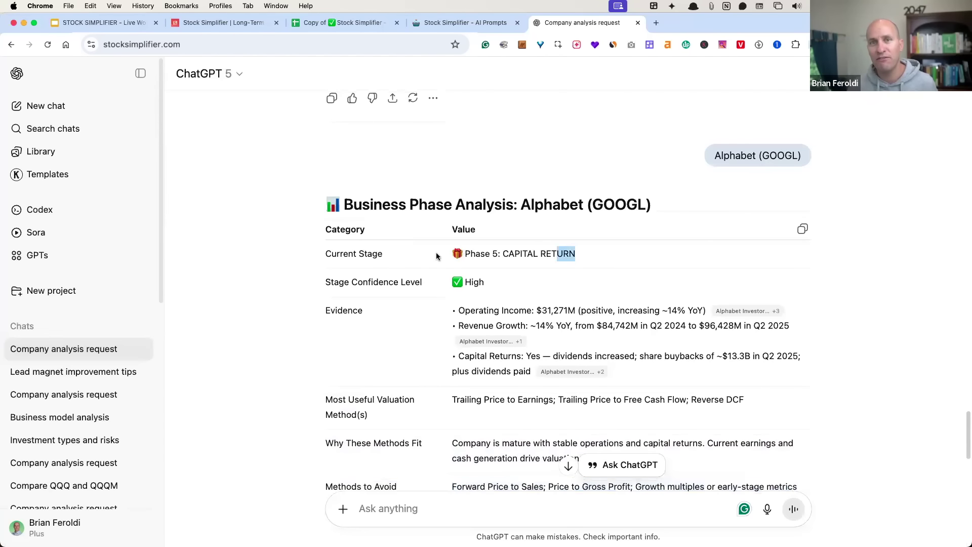
- Read what the analysis means for investors and inspect the listed sources, including the Alphabet Q2 2025 10-Q citation and Business Growth Cycle Visual
scroll(522, 256, down, 10)
scroll(480, 298, down, 3)
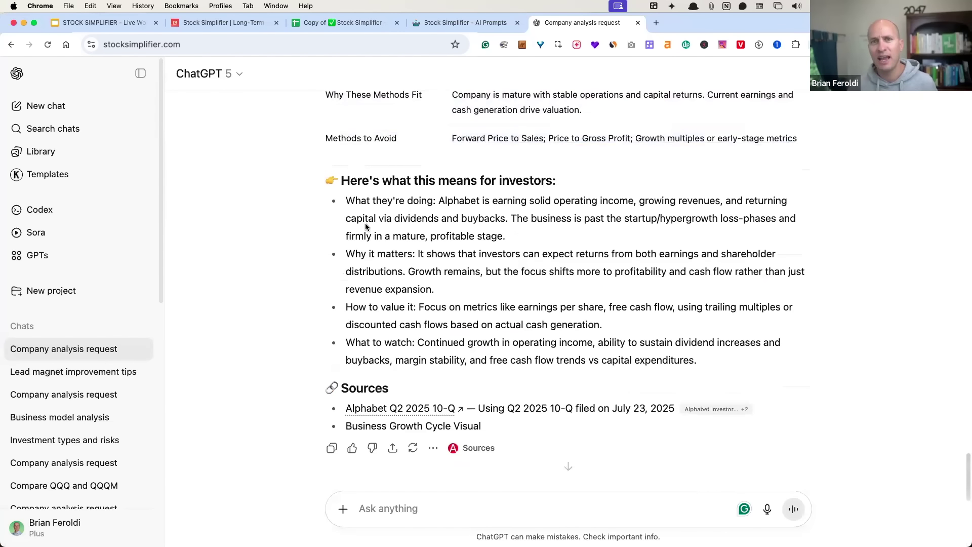
drag(347, 200, 698, 360)
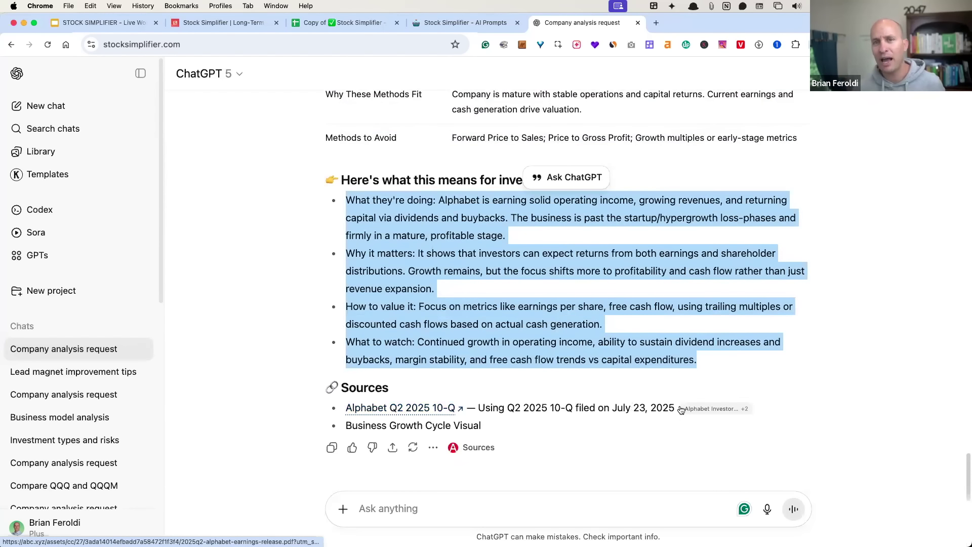
mouse_move(723, 414)
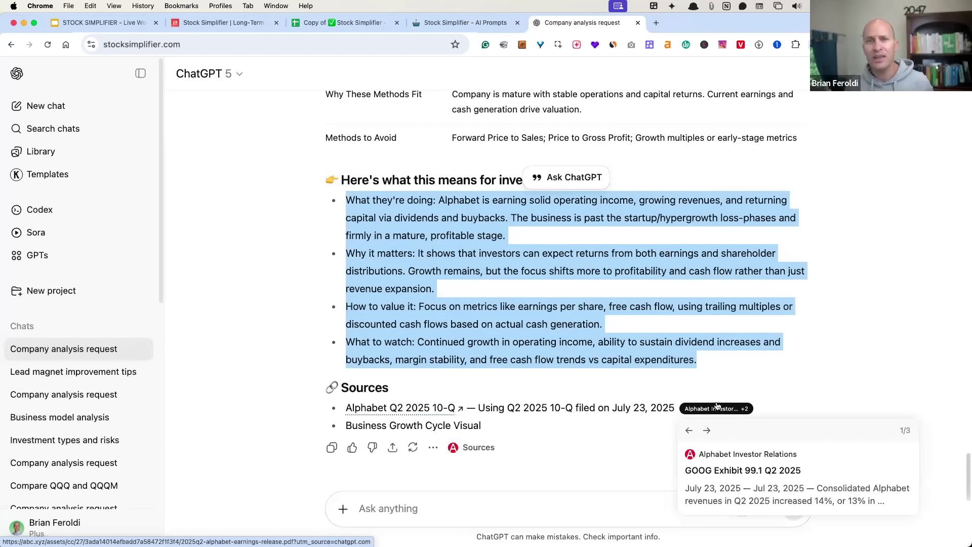
drag(486, 426, 512, 415)
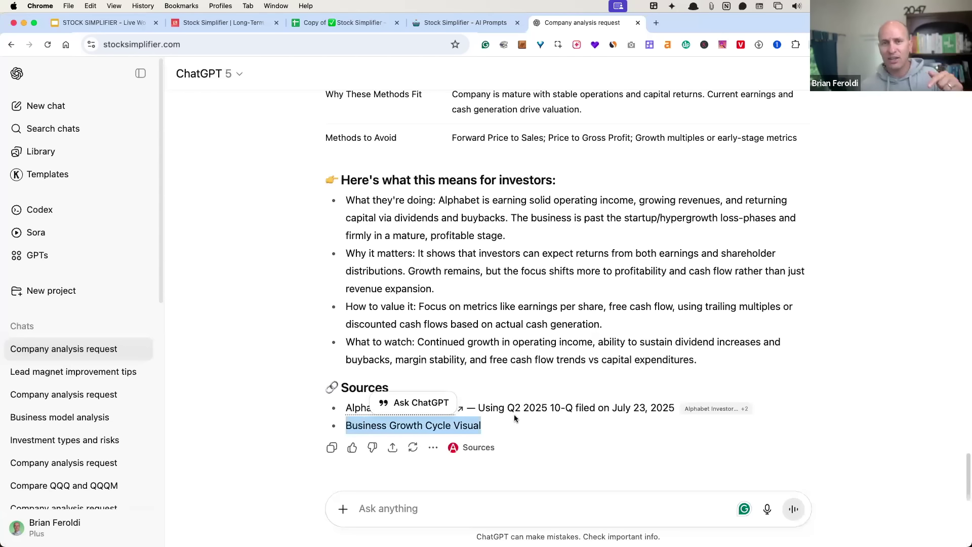
- Look at the business growth cycle chart on the Phase Analysis slide and return to the ChatGPT investor summary
key(super+1)
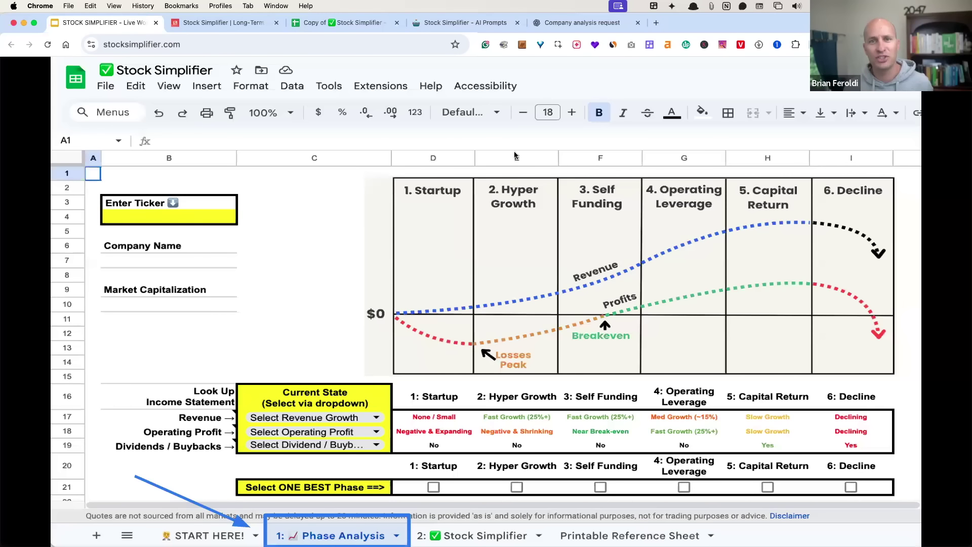
click(575, 24)
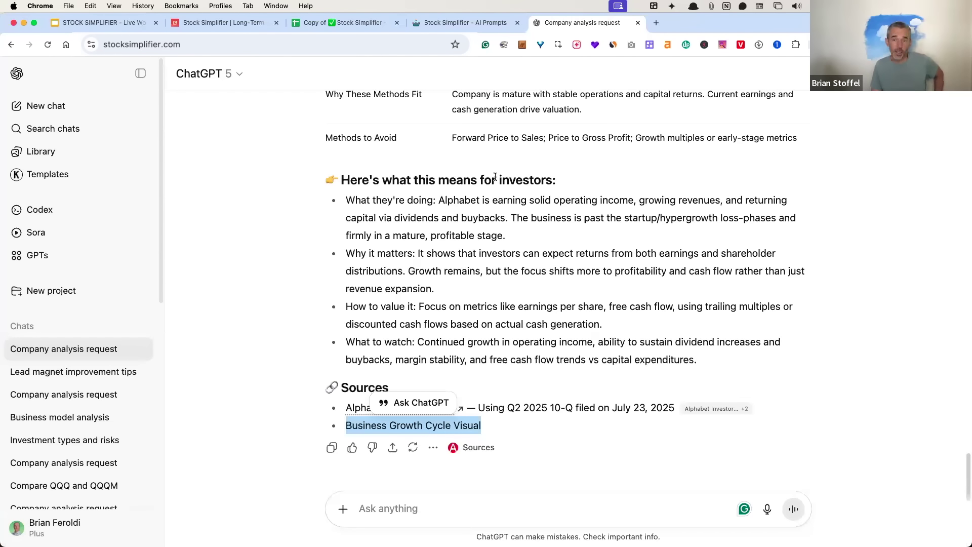
scroll(539, 311, up, 1)
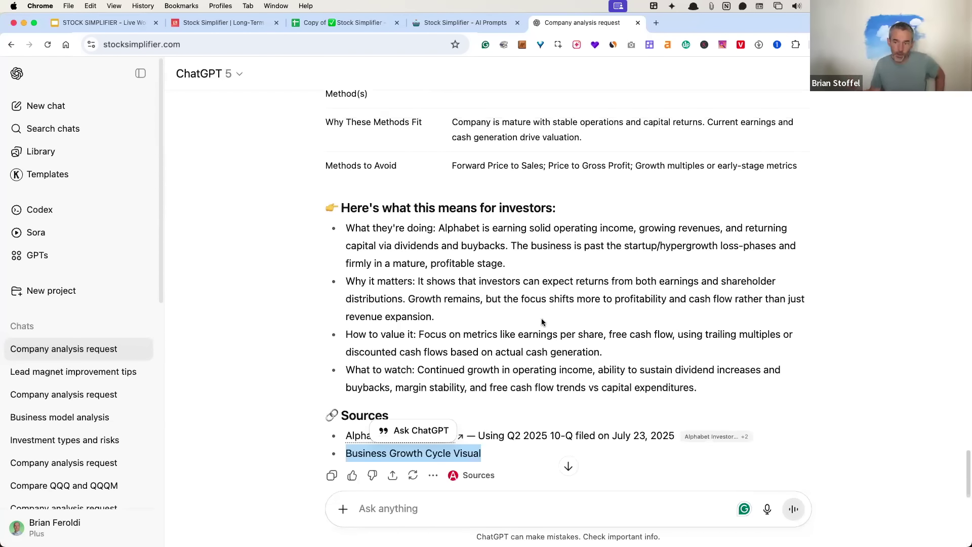
- Review the AI Prompts lessons 3.0 to 3.7 in the Stock Simplifier course's lesson list
key(super+2)
scroll(861, 304, down, 10)
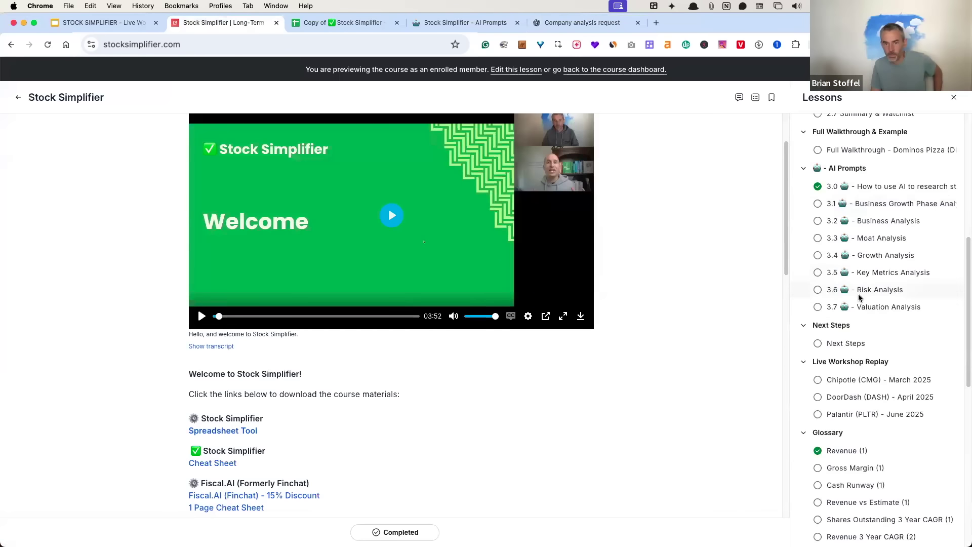
scroll(865, 308, up, 5)
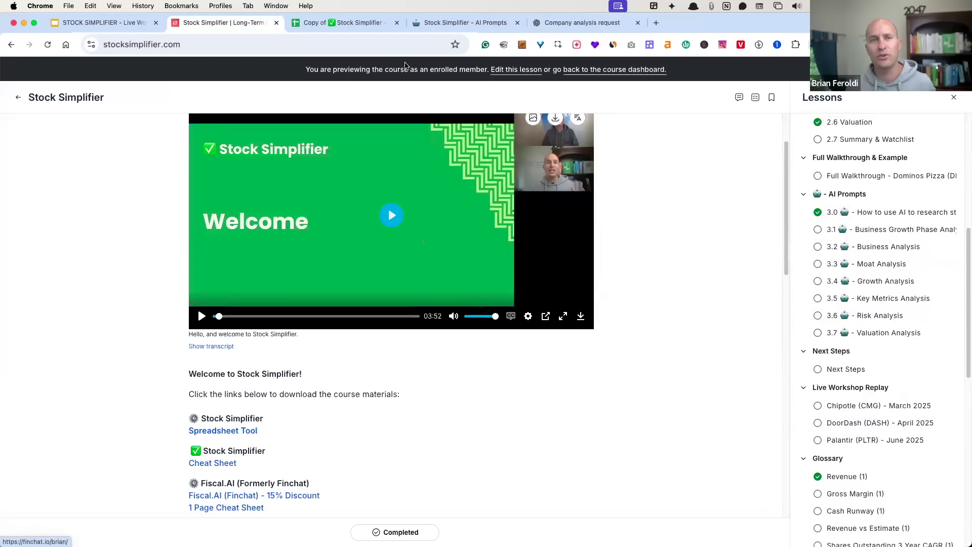
- Switch to the live workshop presentation and advance to the AI Demo slide
click(99, 23)
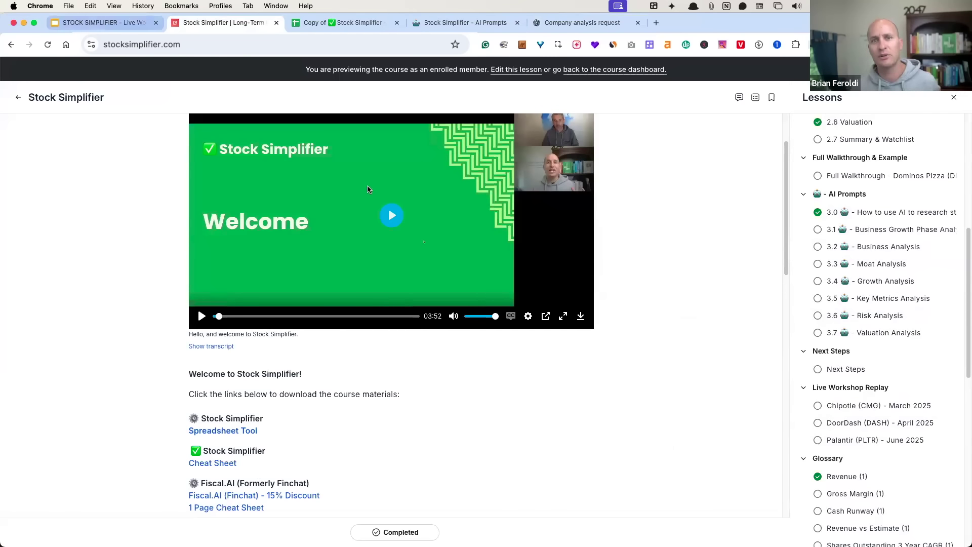
key(Right)
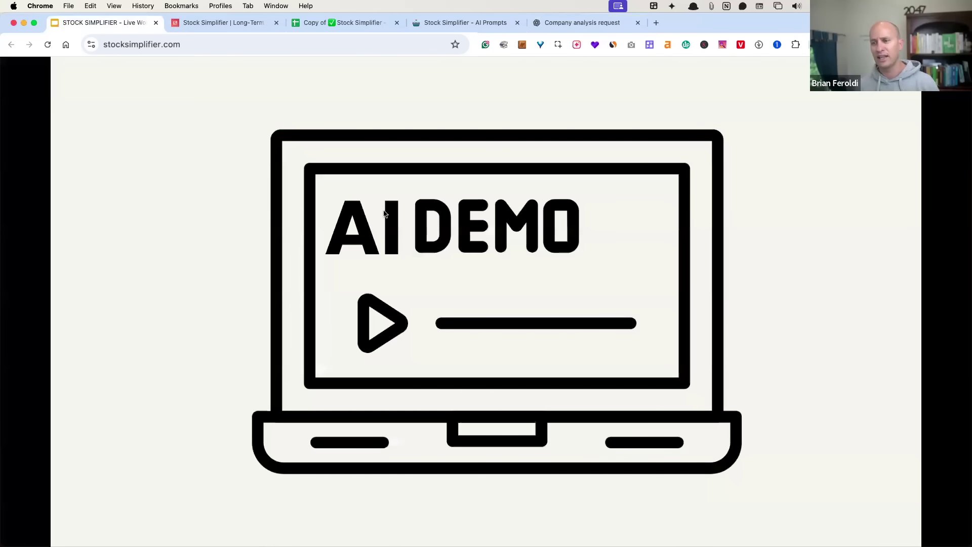
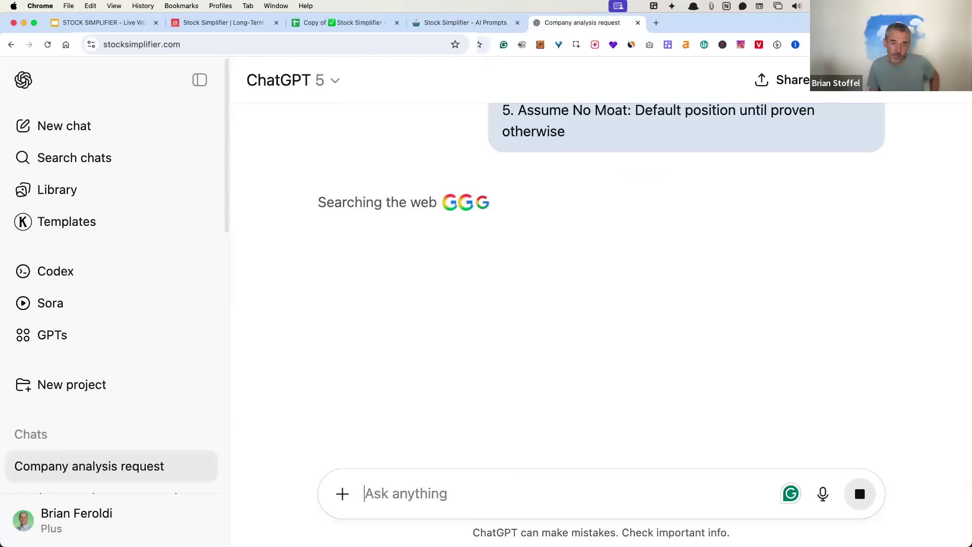
text(Alphabet - GOOG)
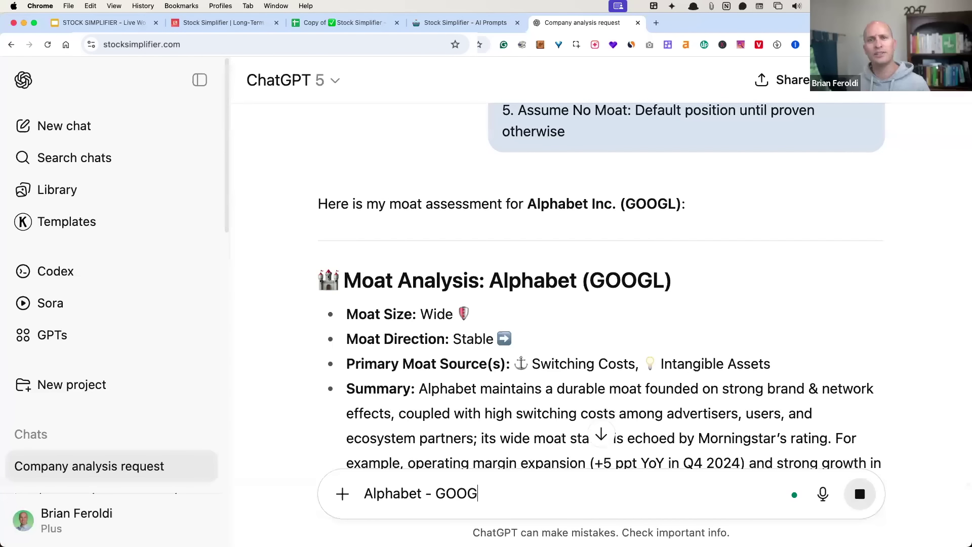
key(super+a)
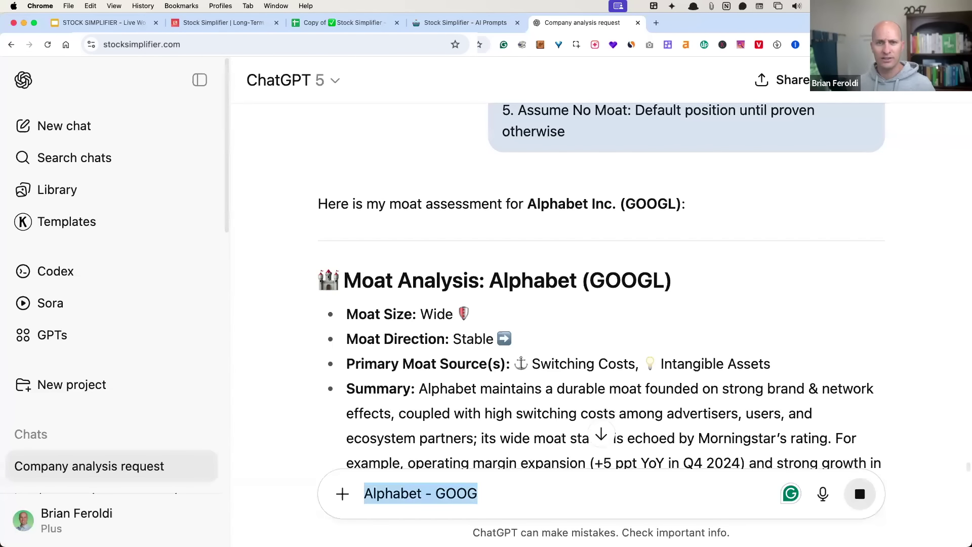
key(BackSpace)
- Examine the moat size, moat direction and primary moat sources in Alphabet's moat analysis
scroll(635, 353, down, 1)
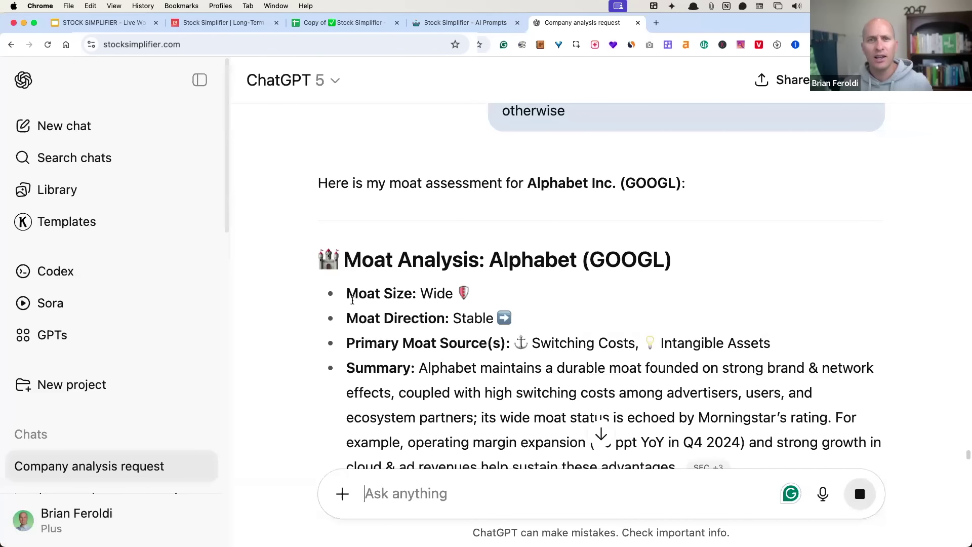
drag(345, 300, 322, 317)
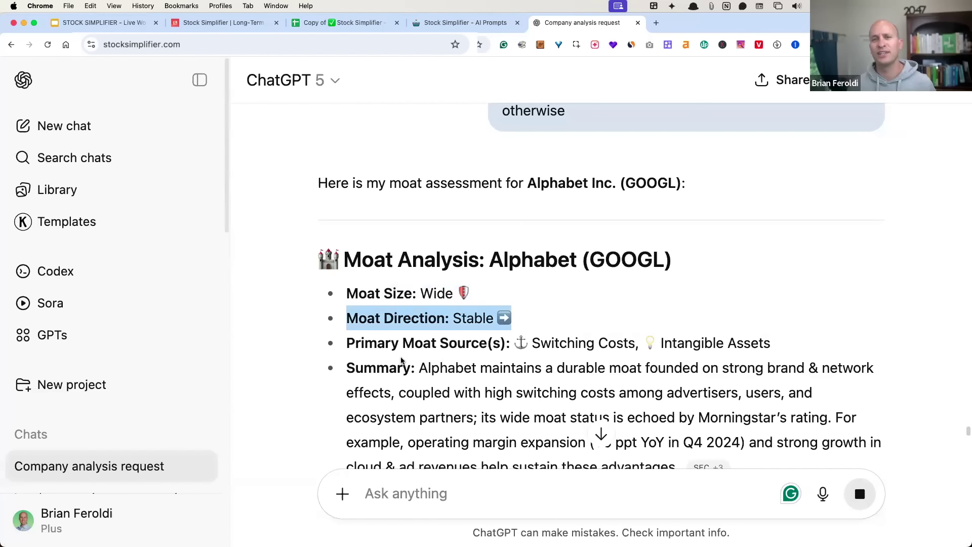
scroll(462, 354, down, 3)
drag(346, 274, 775, 266)
scroll(786, 288, down, 1)
scroll(781, 293, down, 3)
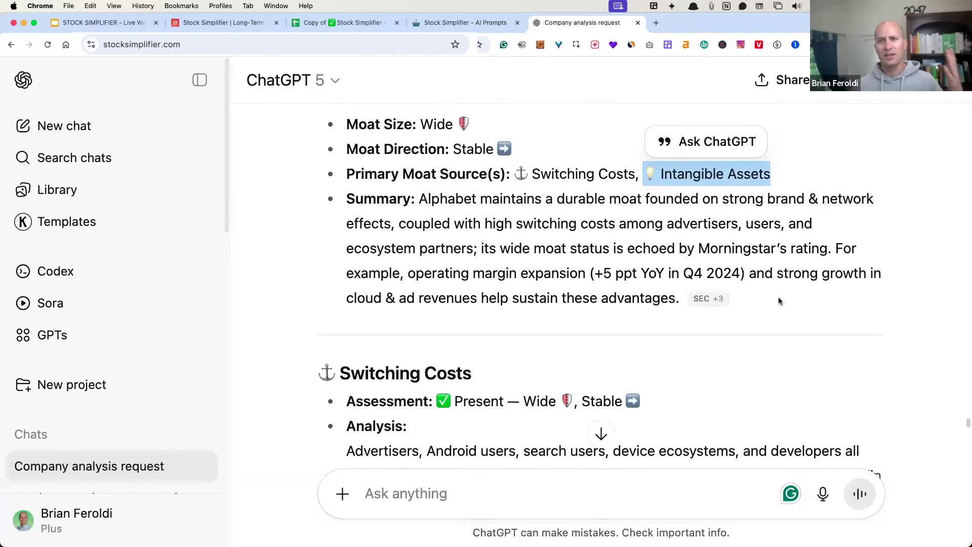
- Read the moat summary on brand, network effects, switching costs, Morningstar's rating and the margin and growth evidence
drag(420, 198, 791, 199)
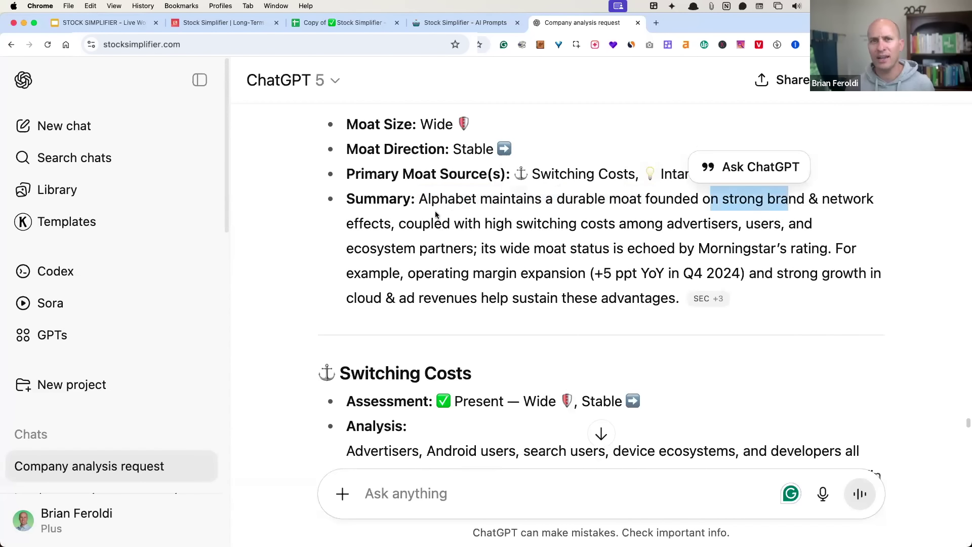
drag(384, 223, 338, 229)
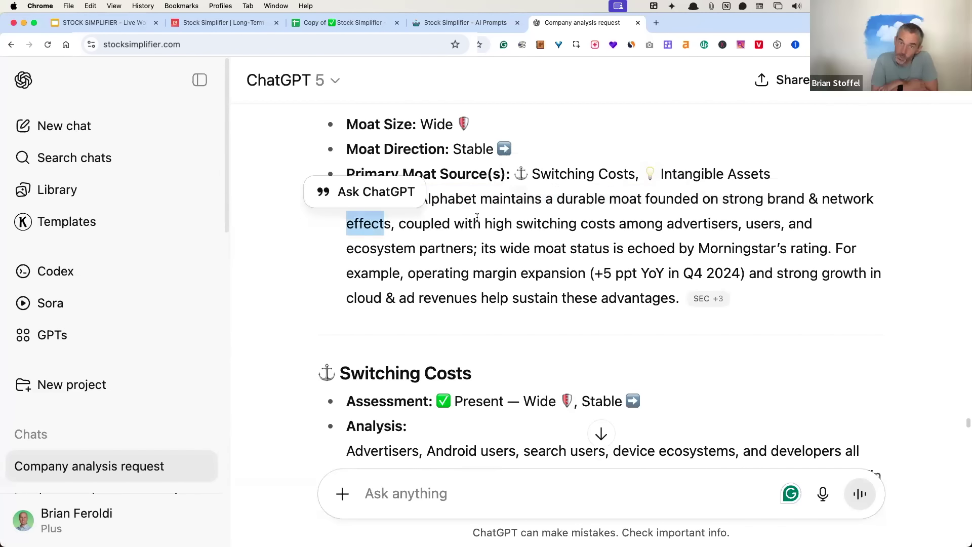
drag(485, 223, 619, 223)
double_click(704, 223)
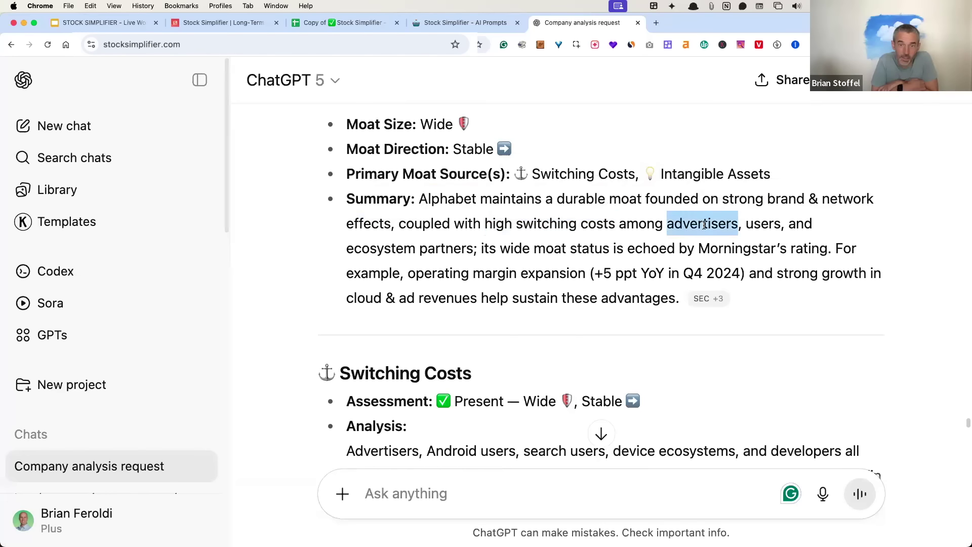
click(770, 229)
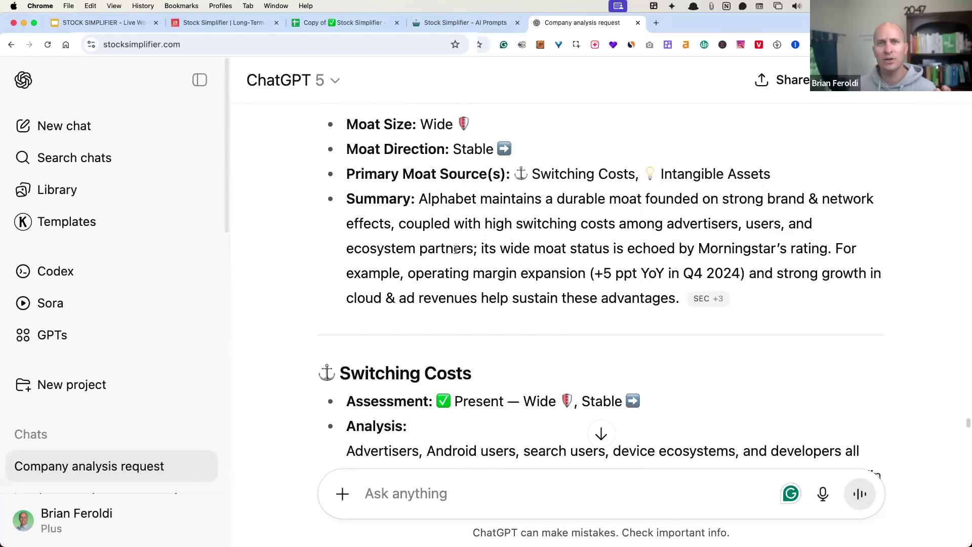
drag(361, 249, 456, 248)
click(516, 244)
drag(687, 249, 827, 249)
drag(400, 275, 864, 268)
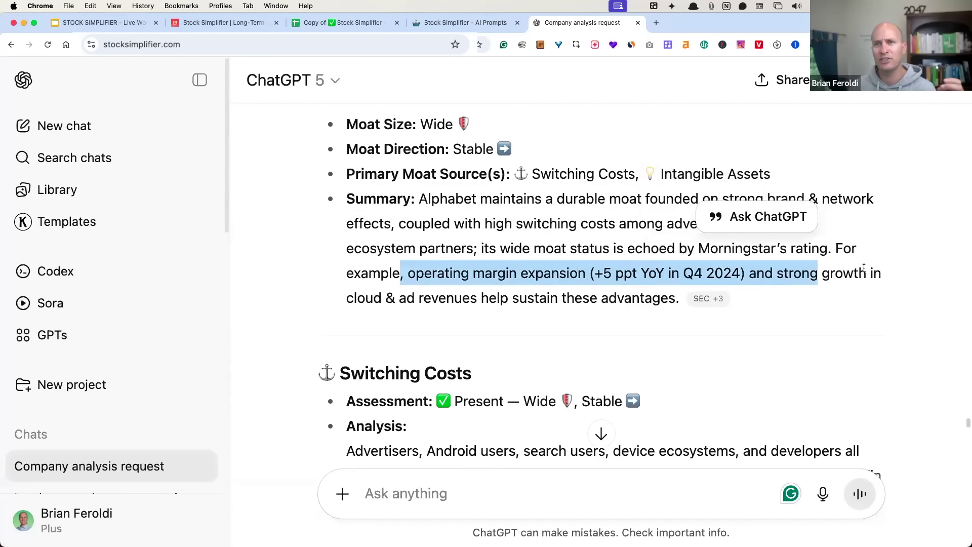
click(423, 300)
- Examine the Switching Costs assessment and its analysis of the friction in moving away from Google's platforms
scroll(597, 296, down, 5)
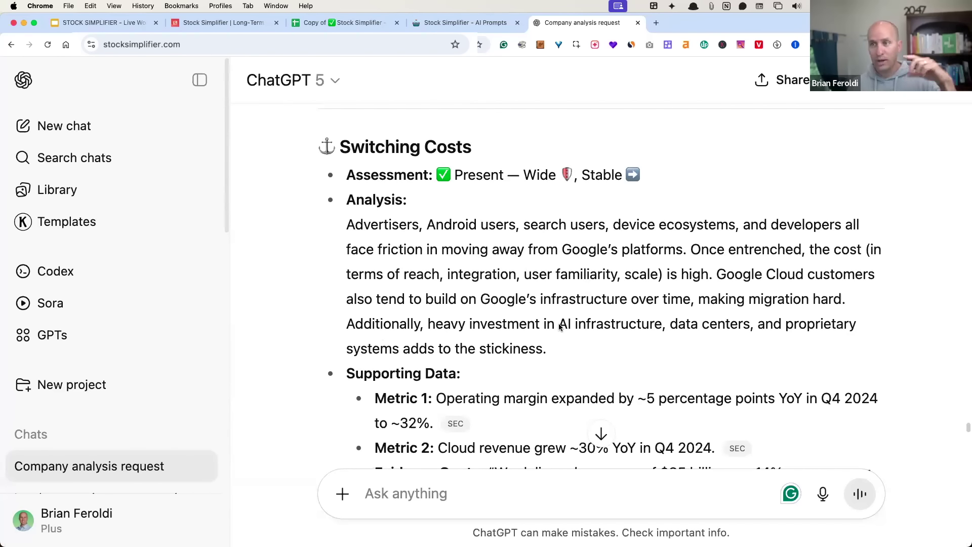
drag(472, 147, 331, 143)
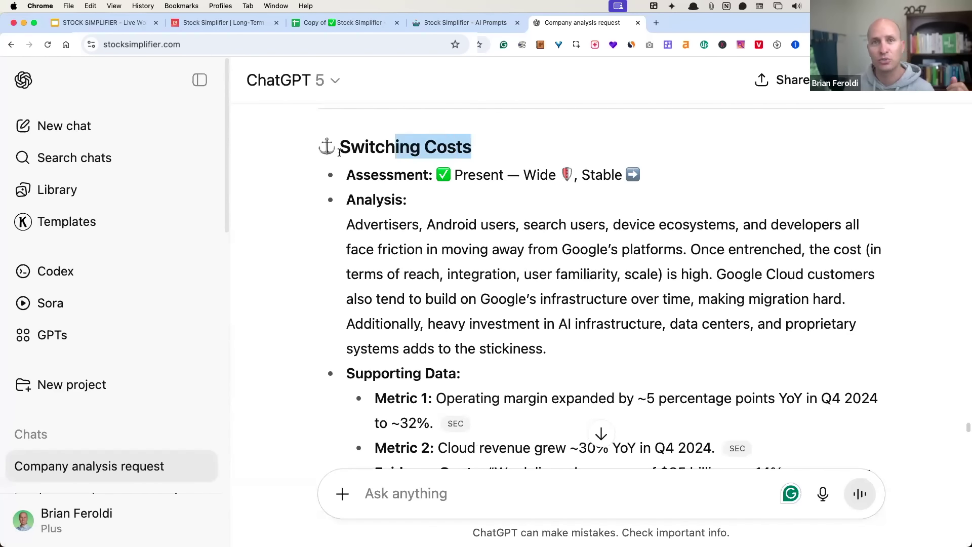
drag(504, 174, 454, 174)
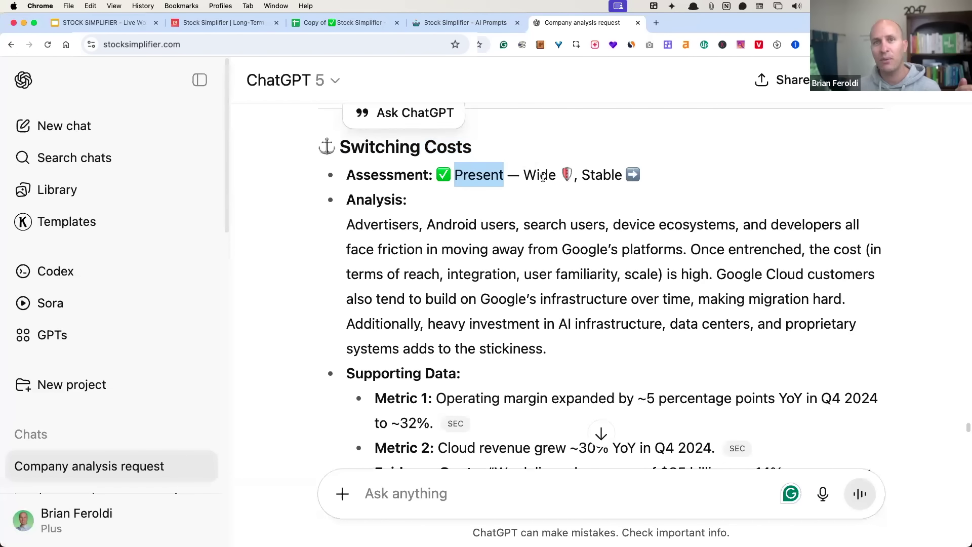
drag(519, 174, 579, 193)
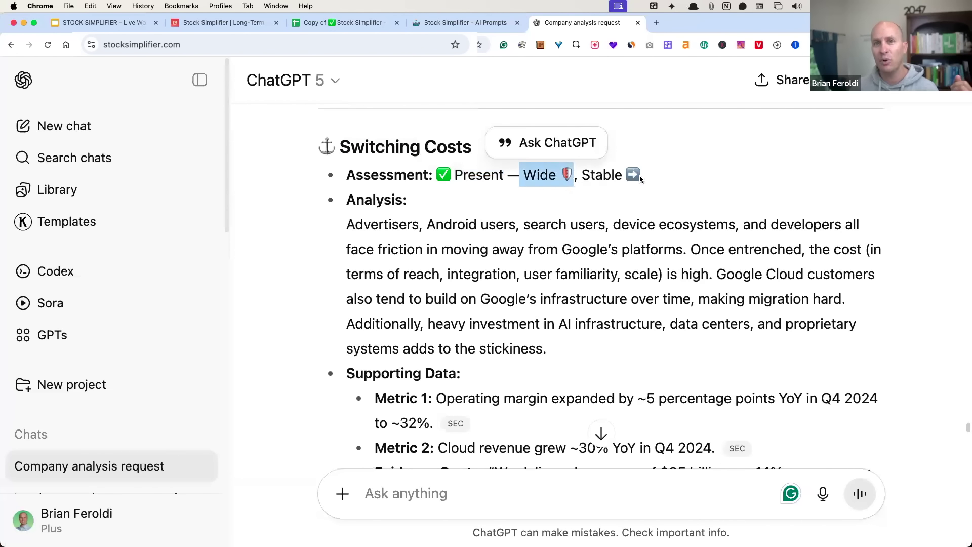
click(568, 268)
drag(569, 363, 334, 209)
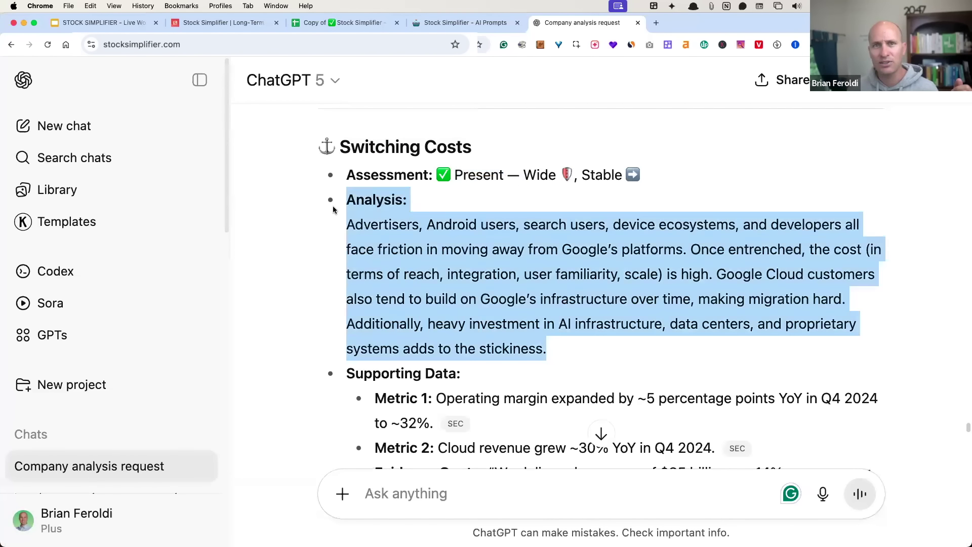
click(407, 248)
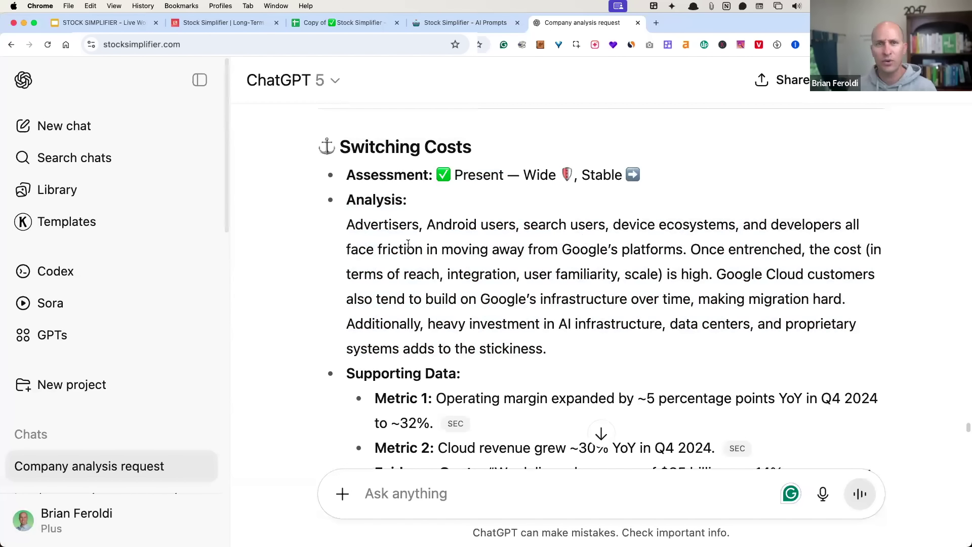
drag(614, 245, 670, 250)
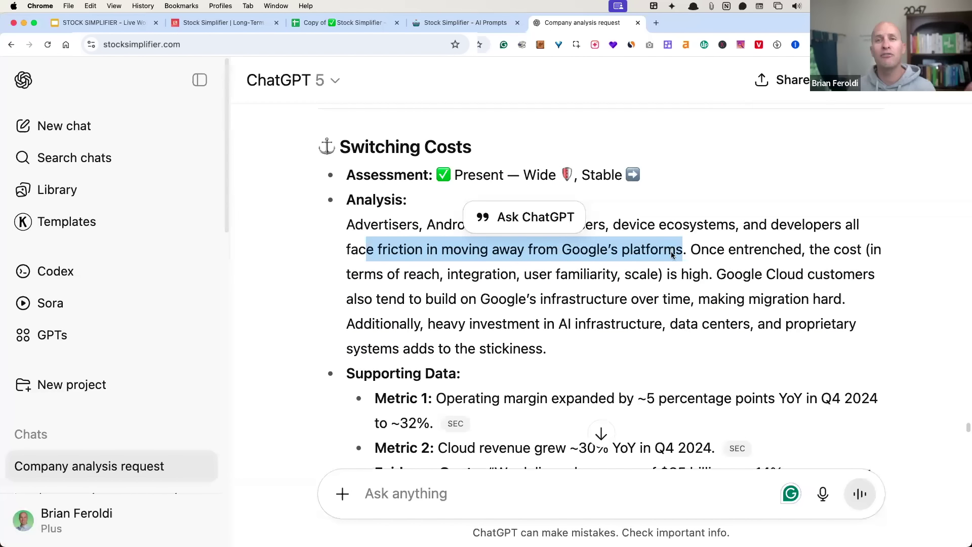
- Read the supporting metrics and evidence quote for Switching Costs, and continue to the Intangible Assets section
scroll(670, 251, down, 3)
scroll(670, 255, down, 3)
drag(373, 232, 698, 380)
click(458, 330)
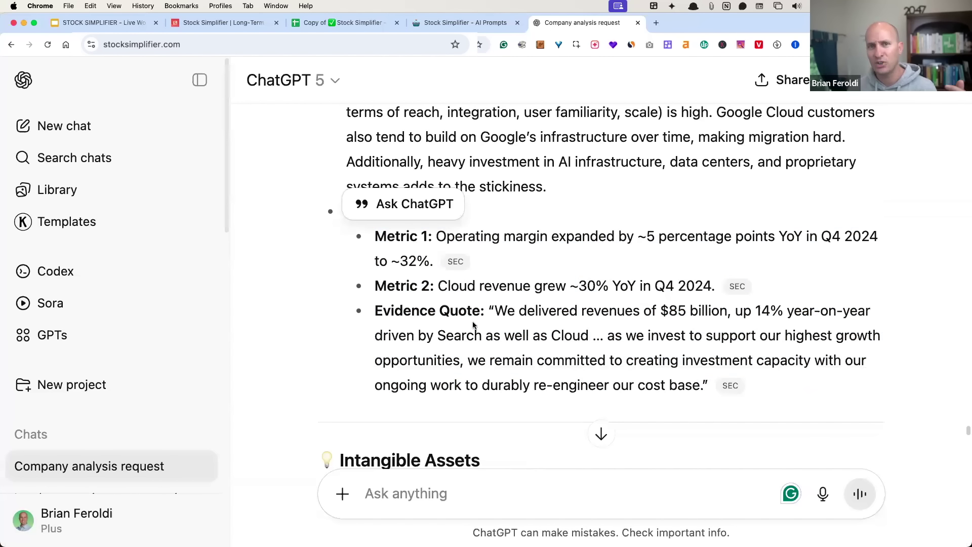
drag(494, 306, 688, 373)
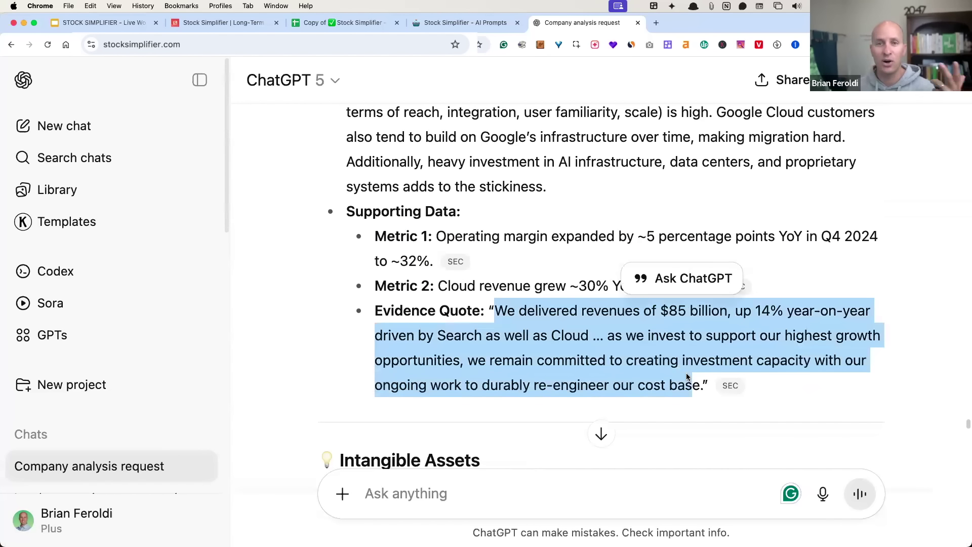
scroll(689, 361, down, 9)
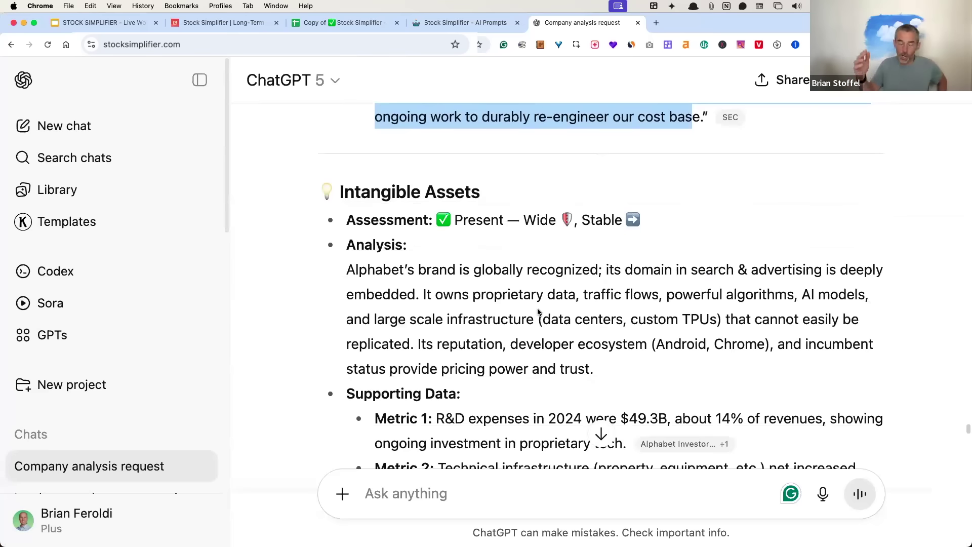
- Examine the Intangible Assets assessment and its analysis of Alphabet's brand, proprietary data and infrastructure
scroll(534, 334, up, 9)
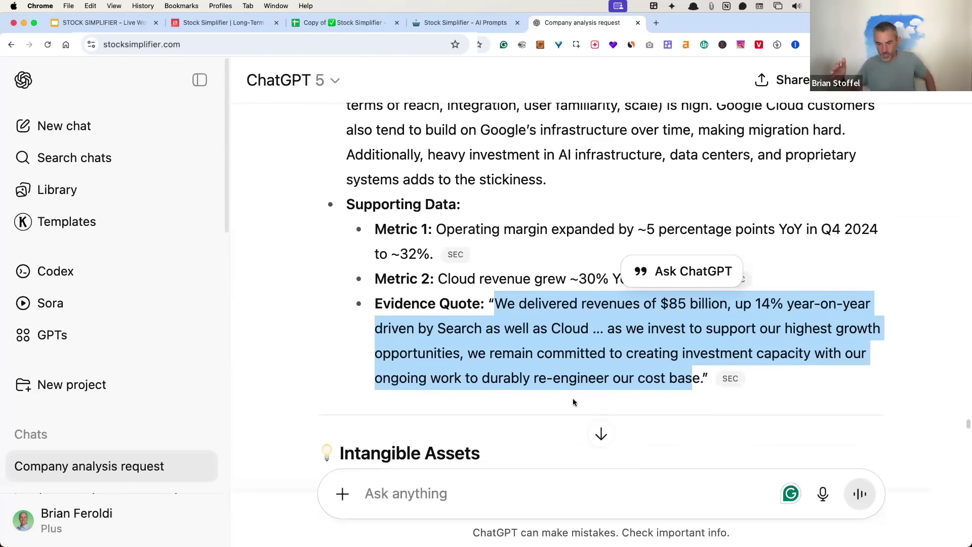
scroll(571, 396, down, 6)
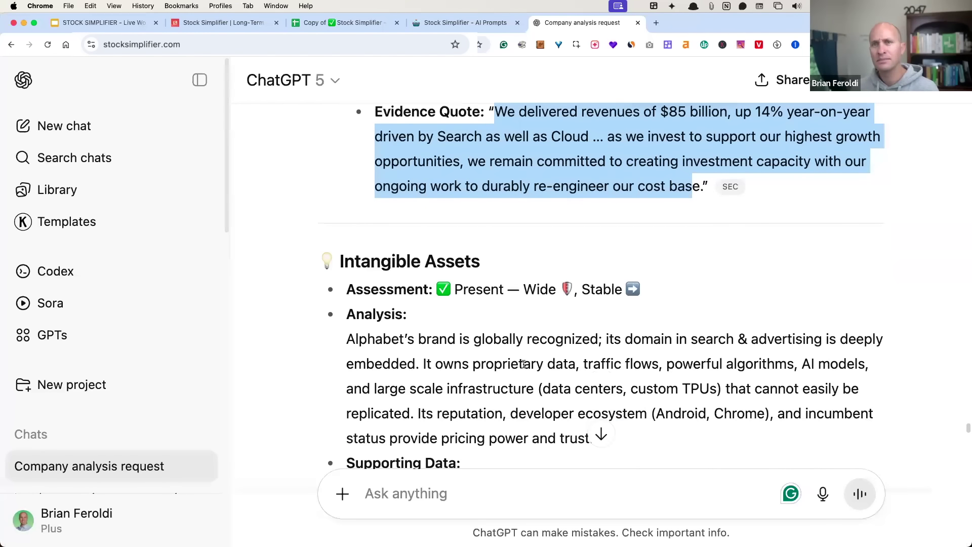
scroll(523, 363, down, 3)
drag(490, 180, 311, 177)
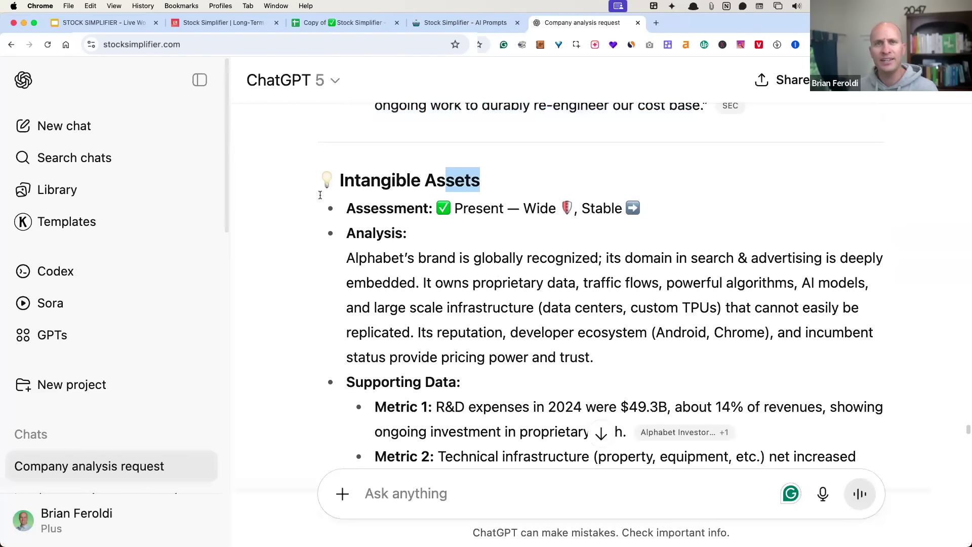
drag(520, 208, 345, 186)
scroll(592, 208, down, 3)
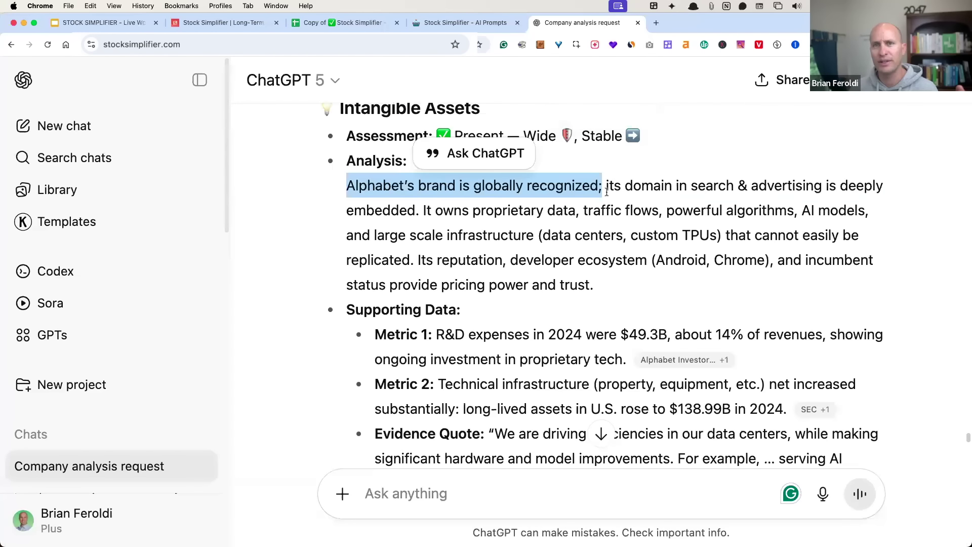
drag(606, 186, 538, 211)
click(514, 250)
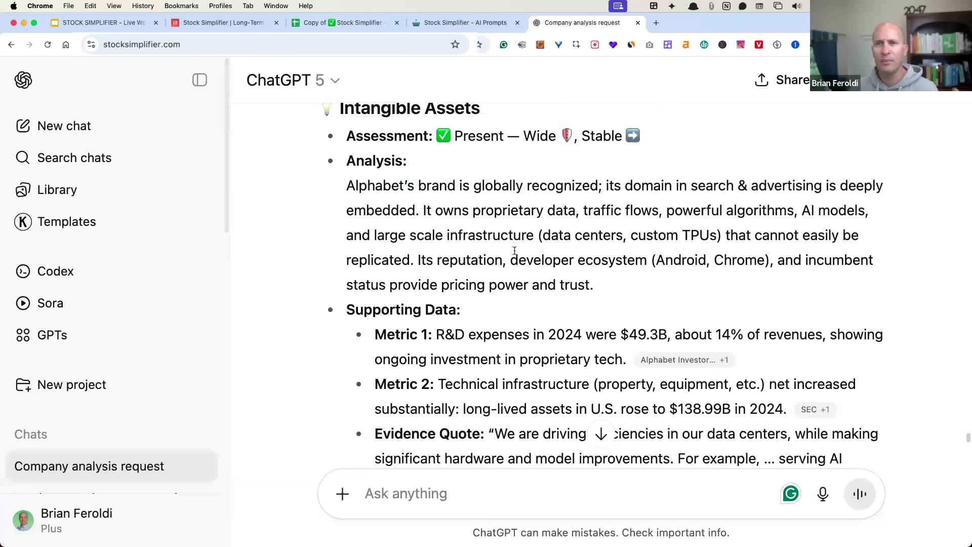
- Read the R&D and technical infrastructure metrics and the evidence quote supporting Intangible Assets
scroll(476, 255, down, 2)
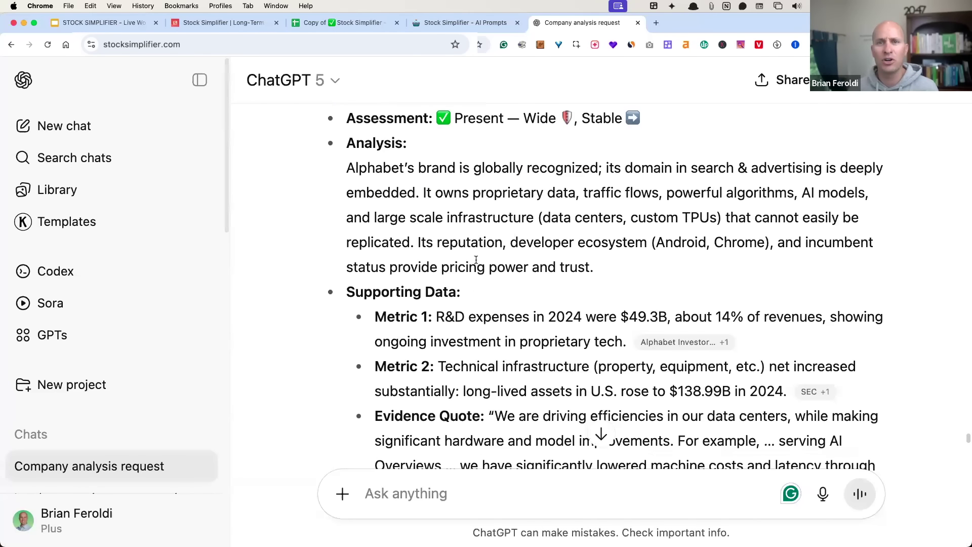
drag(426, 298, 667, 297)
scroll(526, 299, down, 5)
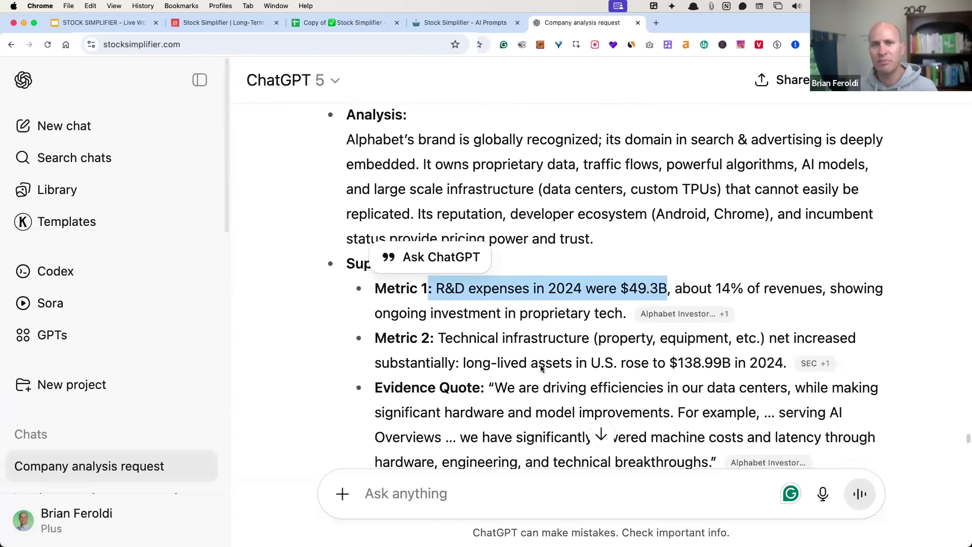
drag(495, 298, 692, 372)
drag(515, 349, 643, 372)
scroll(657, 351, down, 1)
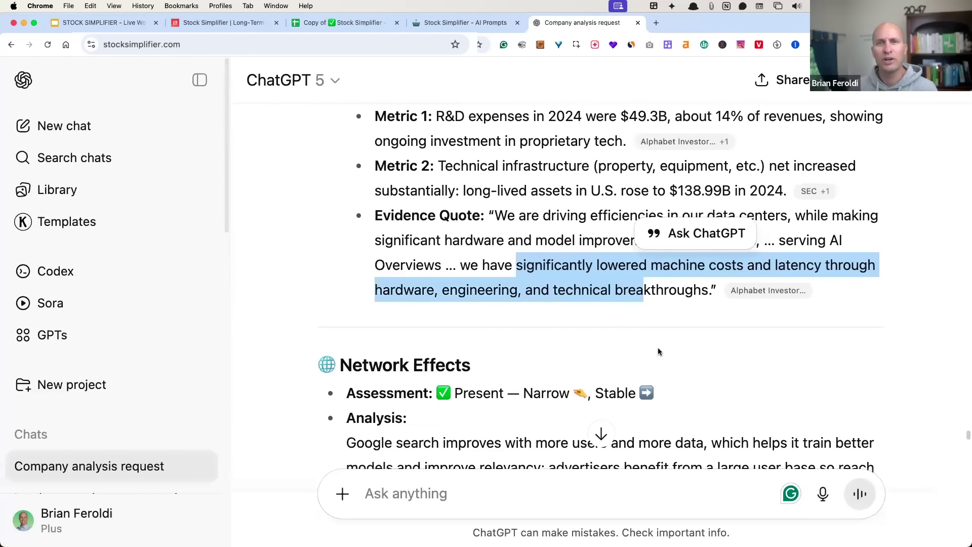
scroll(663, 365, up, 6)
scroll(678, 388, down, 10)
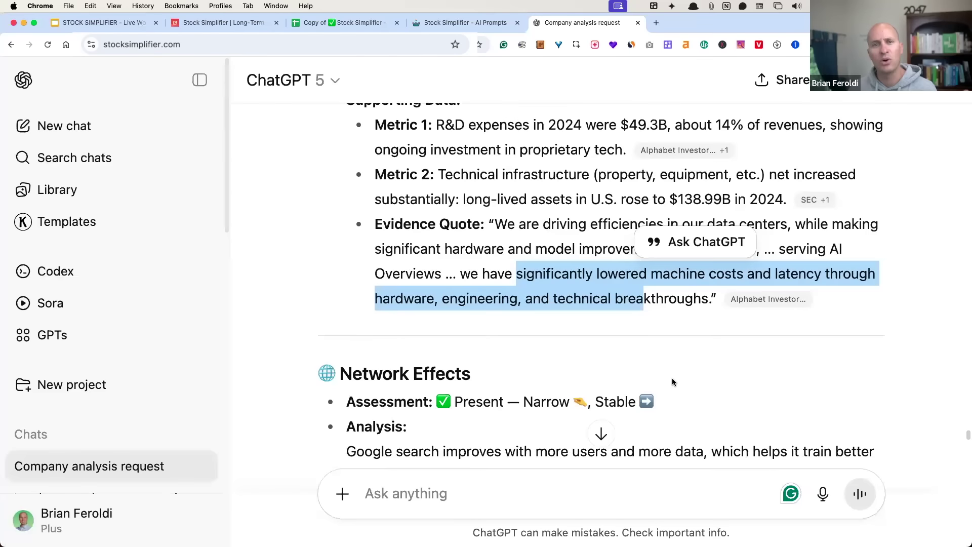
- Examine the Network Effects assessment and its analysis of Google Search, YouTube and the regulatory and competitive challenges
scroll(470, 114, down, 1)
drag(470, 113, 340, 114)
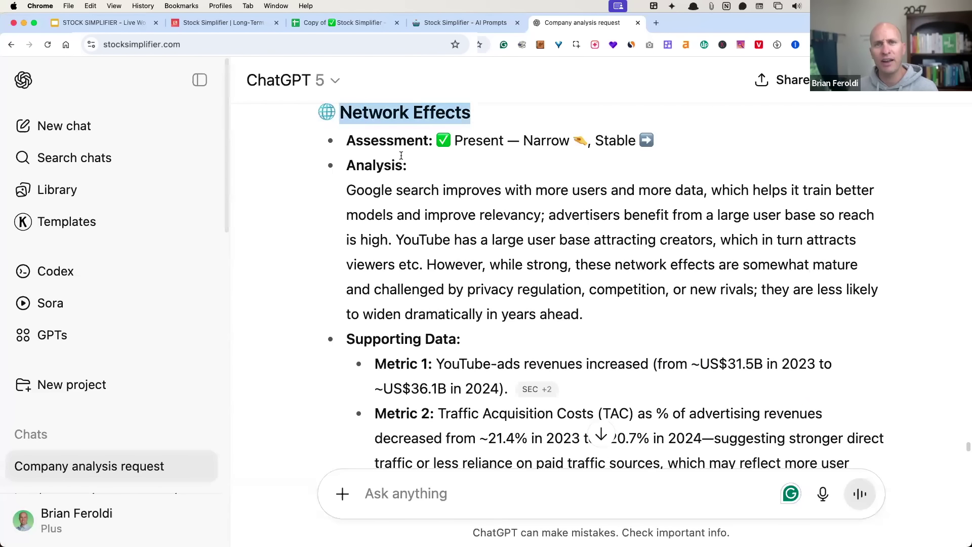
drag(510, 140, 655, 140)
click(531, 231)
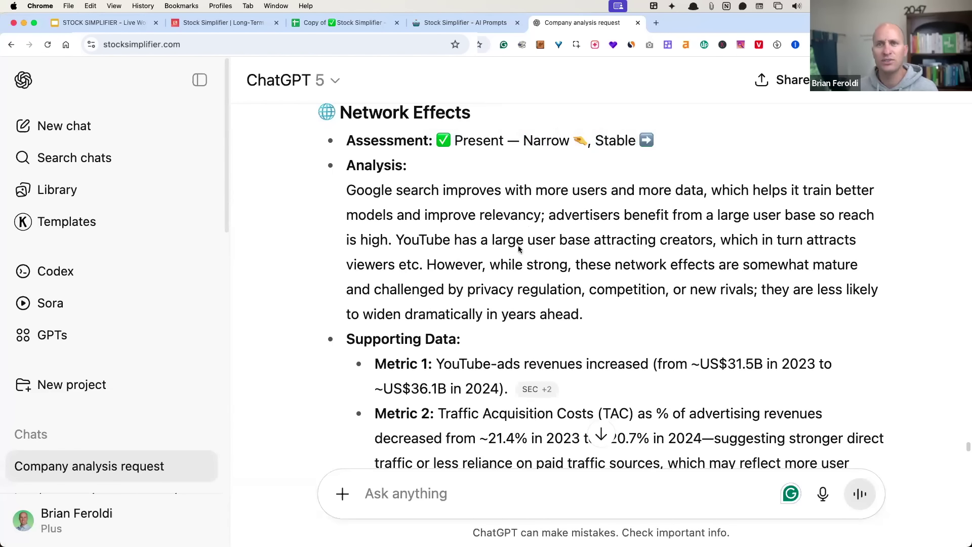
drag(411, 190, 720, 190)
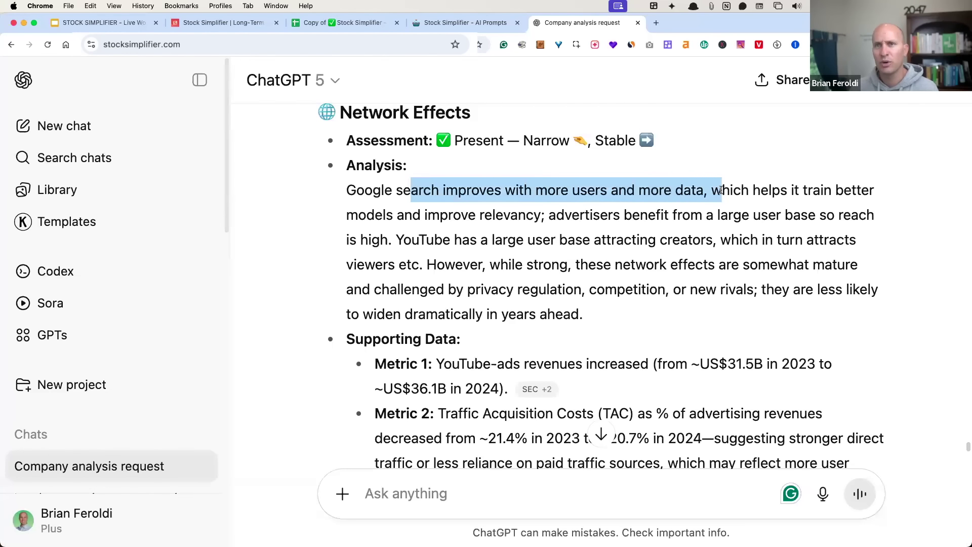
drag(603, 216, 602, 217)
drag(390, 240, 526, 270)
click(574, 264)
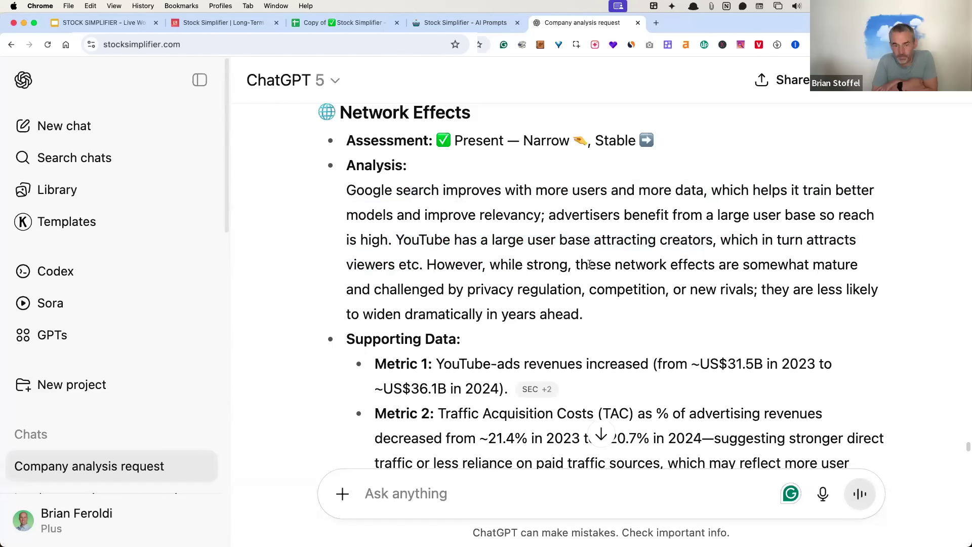
triple_click(812, 261)
click(498, 272)
drag(465, 289, 515, 314)
- Read the supporting metrics and evidence quote for Network Effects, and continue to the Low-Cost Production section
scroll(558, 329, down, 2)
scroll(559, 285, down, 3)
scroll(559, 285, down, 1)
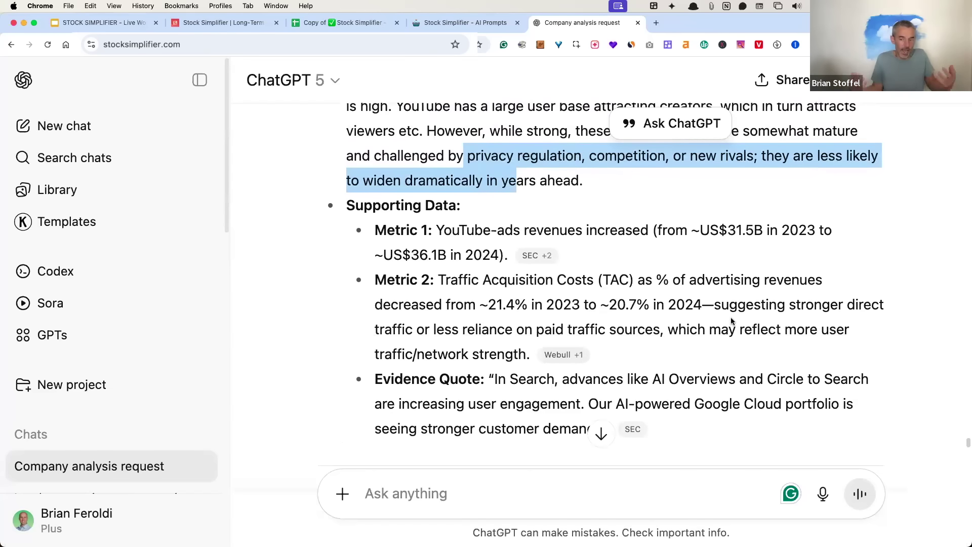
scroll(731, 319, down, 4)
scroll(731, 319, down, 8)
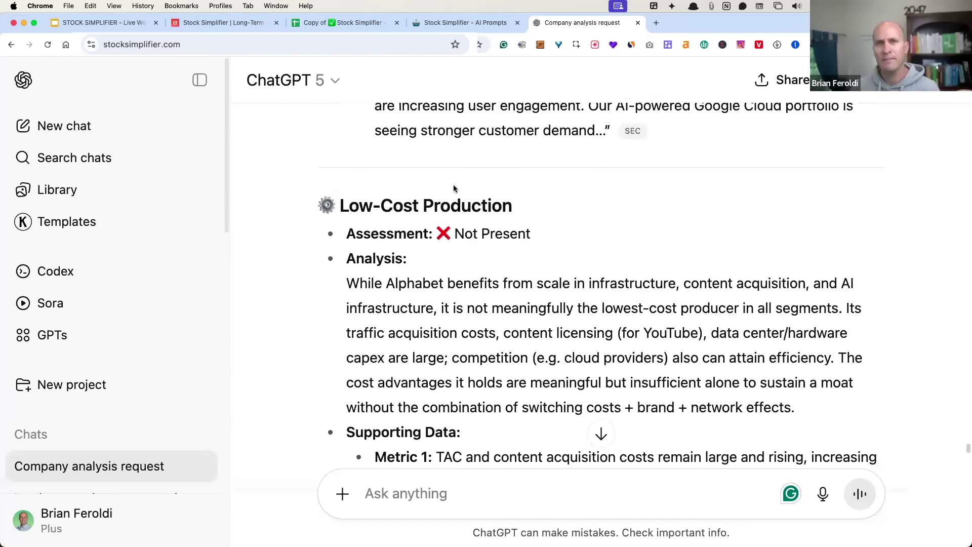
- Examine the Low-Cost Production assessment and its analysis of Alphabet's scale and cost advantages
drag(527, 210, 371, 207)
drag(536, 237, 398, 234)
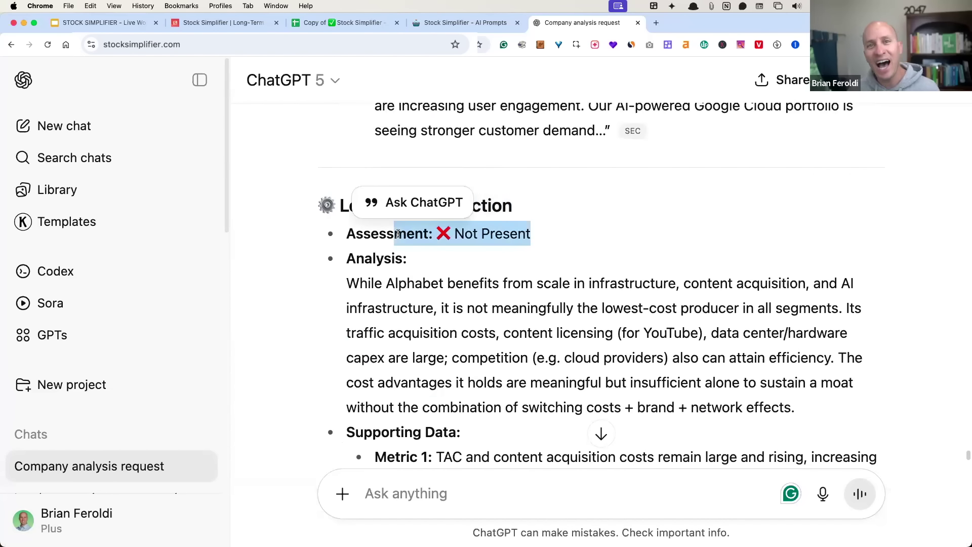
scroll(495, 242, down, 3)
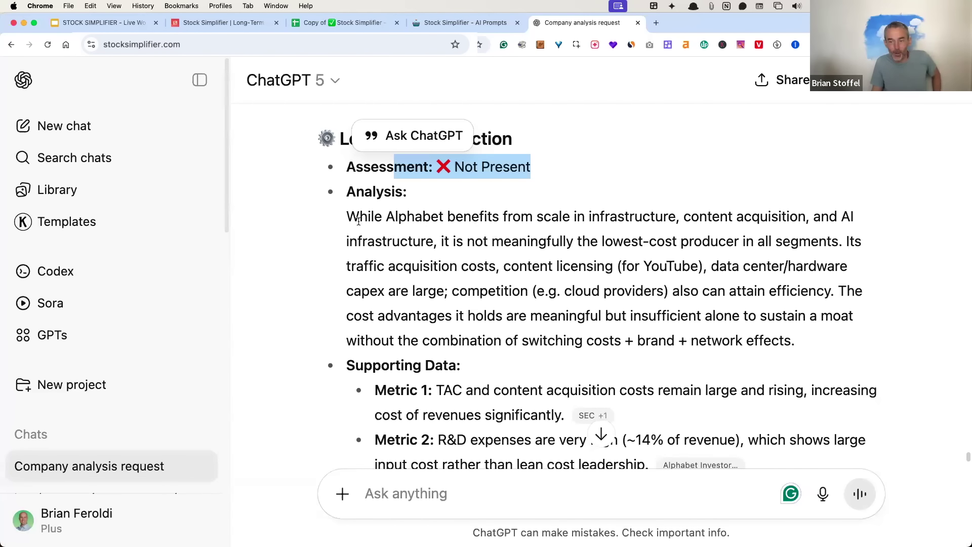
drag(395, 218, 745, 241)
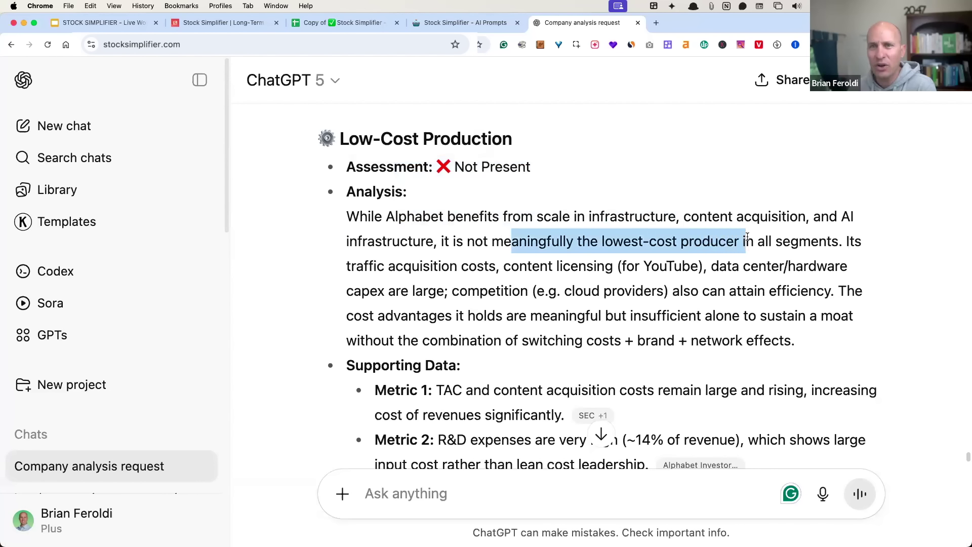
drag(837, 238, 838, 241)
drag(412, 266, 833, 292)
drag(445, 314, 849, 339)
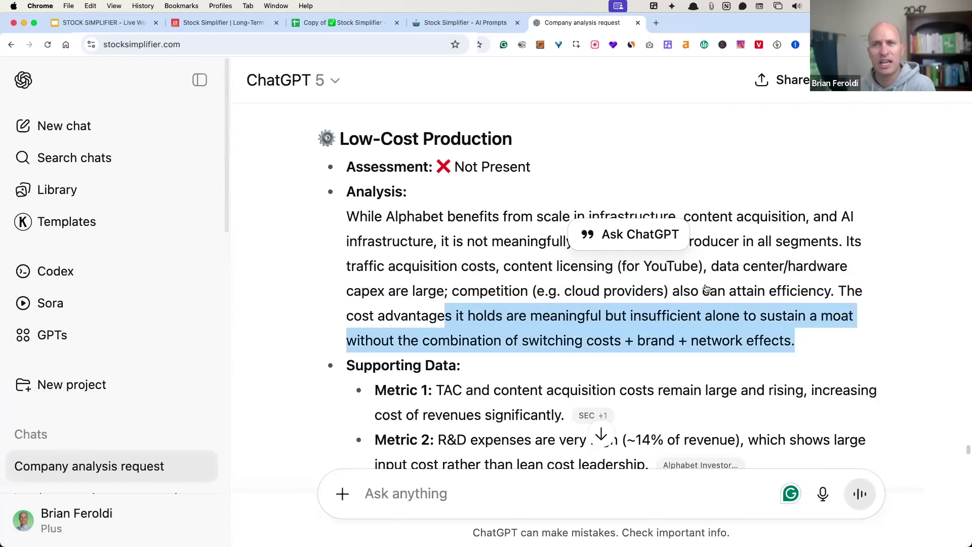
- Read the acquisition cost and R&D metrics and the evidence quote given for Low-Cost Production
scroll(644, 271, down, 3)
scroll(644, 270, down, 1)
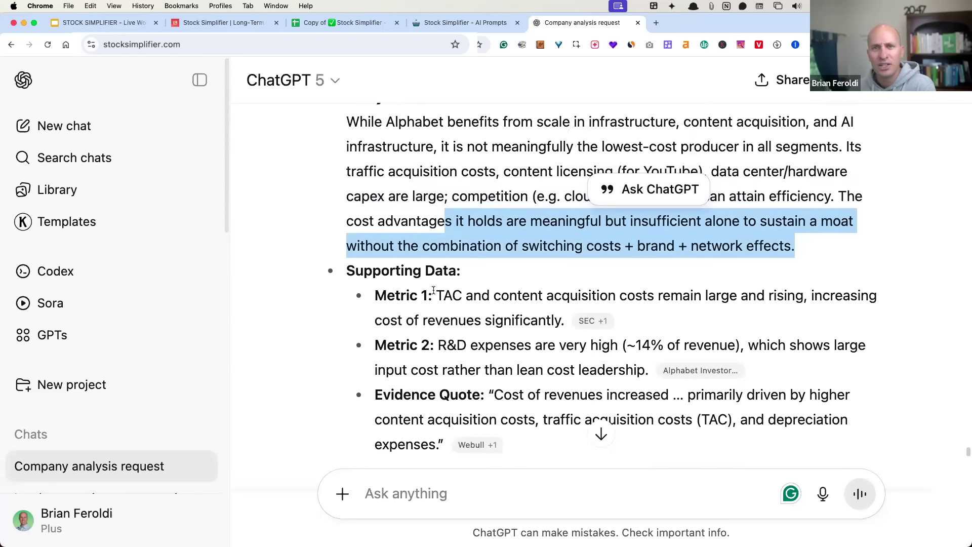
click(654, 289)
scroll(654, 289, down, 3)
drag(429, 264, 763, 261)
click(634, 305)
drag(488, 313, 670, 304)
drag(492, 313, 436, 361)
scroll(447, 348, down, 2)
scroll(586, 351, up, 1)
scroll(585, 351, up, 5)
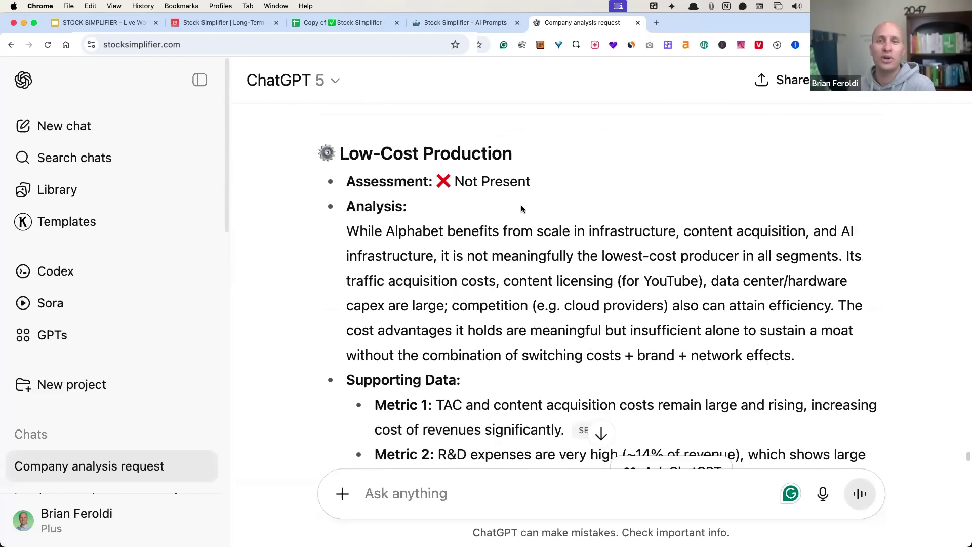
scroll(494, 207, down, 5)
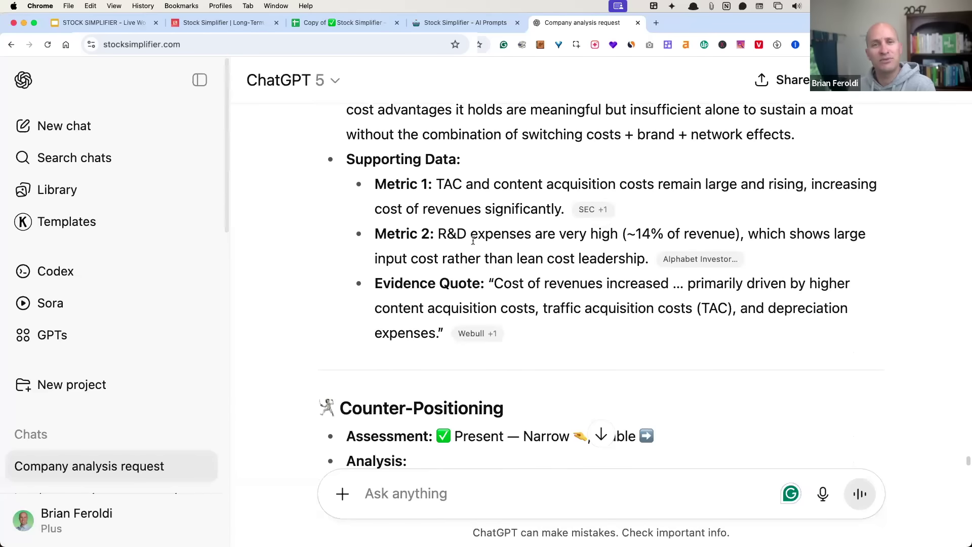
- Examine the Counter-Positioning assessment, analysis and supporting data
scroll(470, 255, down, 4)
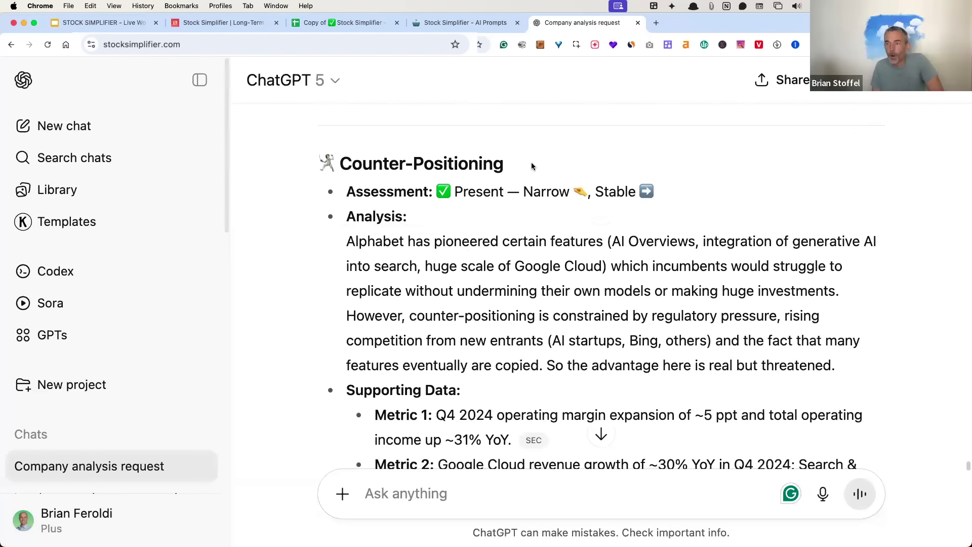
drag(506, 165, 320, 164)
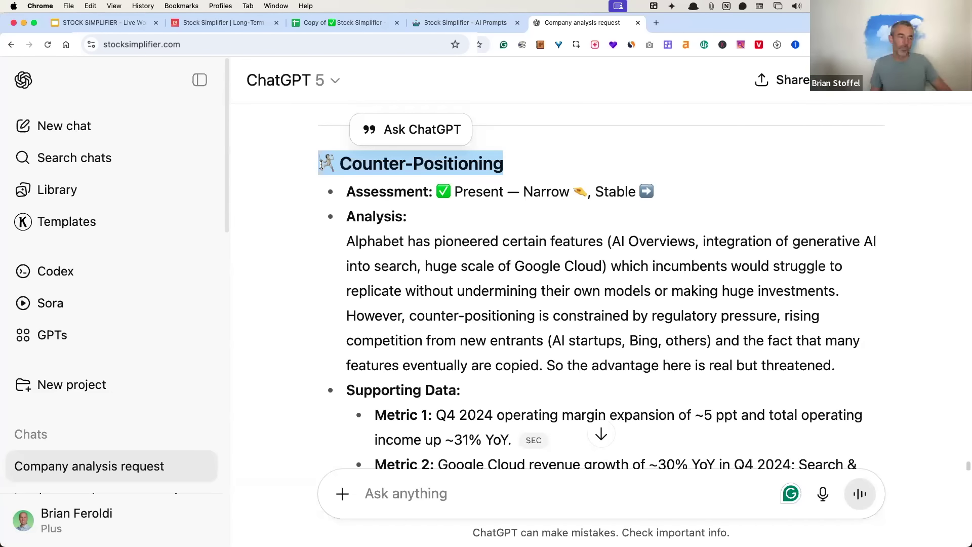
scroll(476, 257, down, 3)
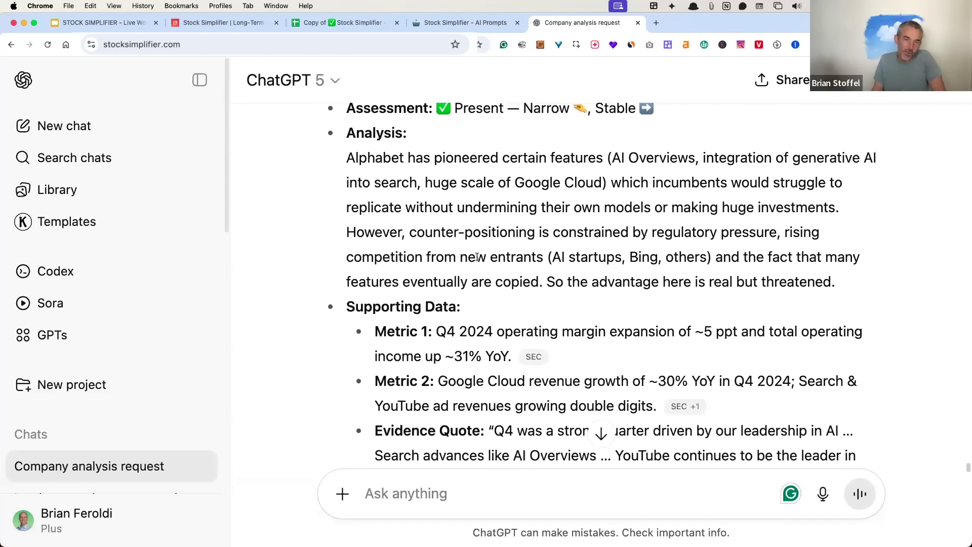
scroll(496, 235, down, 3)
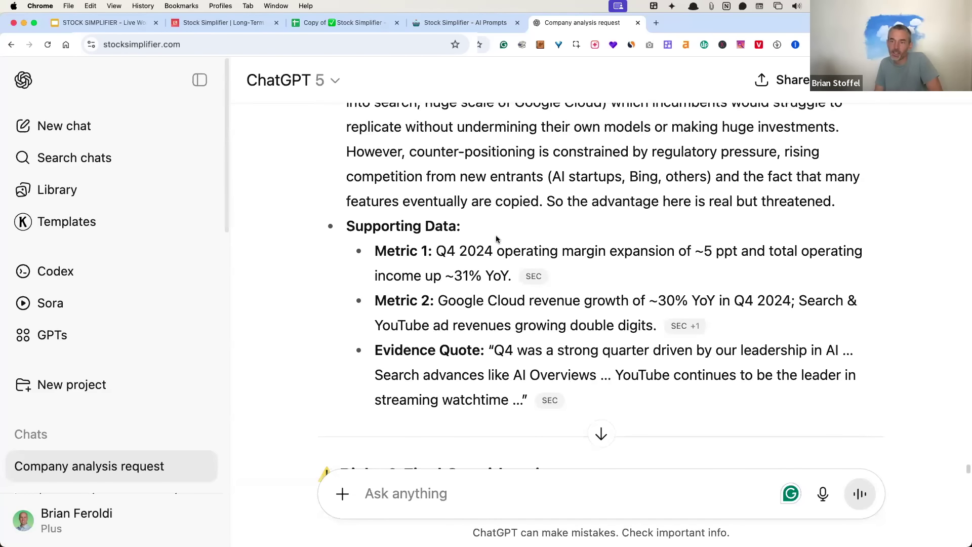
- Read the Risks & Final Considerations section, including the competitive landscape, valuation risk and Morningstar view comparison
scroll(496, 235, down, 9)
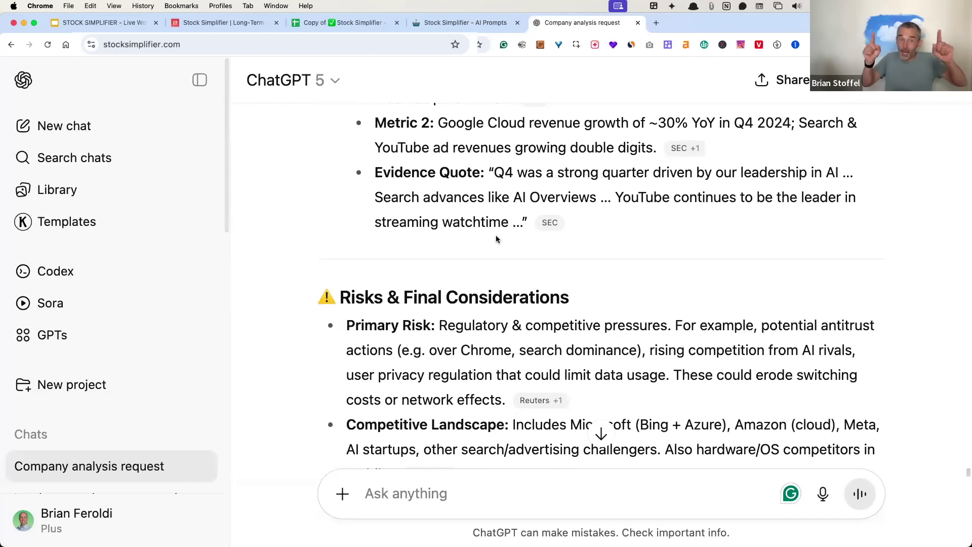
scroll(496, 238, down, 3)
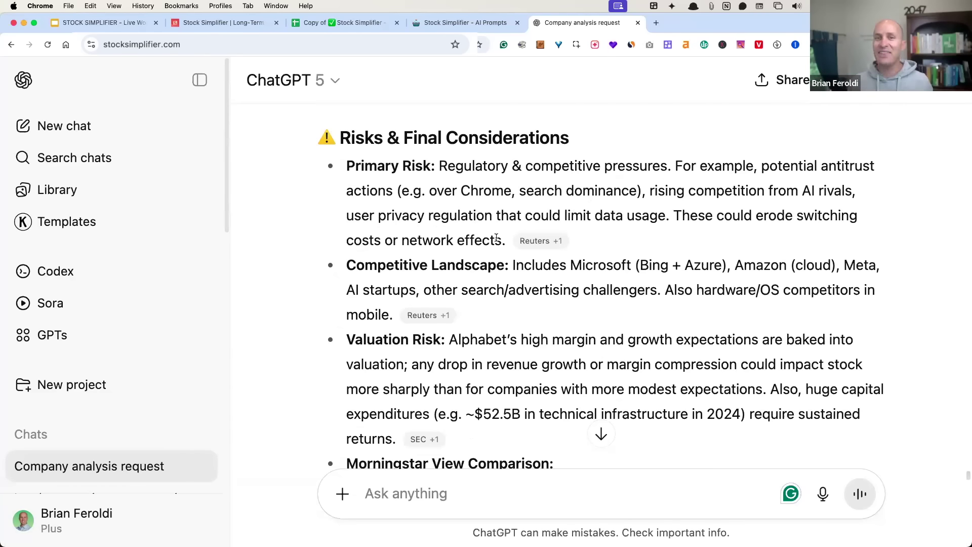
scroll(496, 238, down, 5)
scroll(493, 262, down, 1)
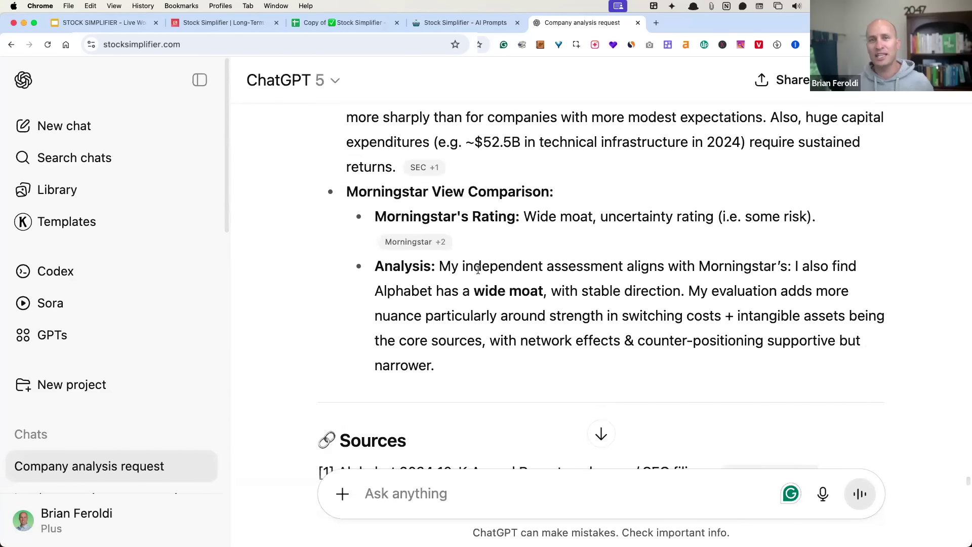
scroll(478, 270, down, 4)
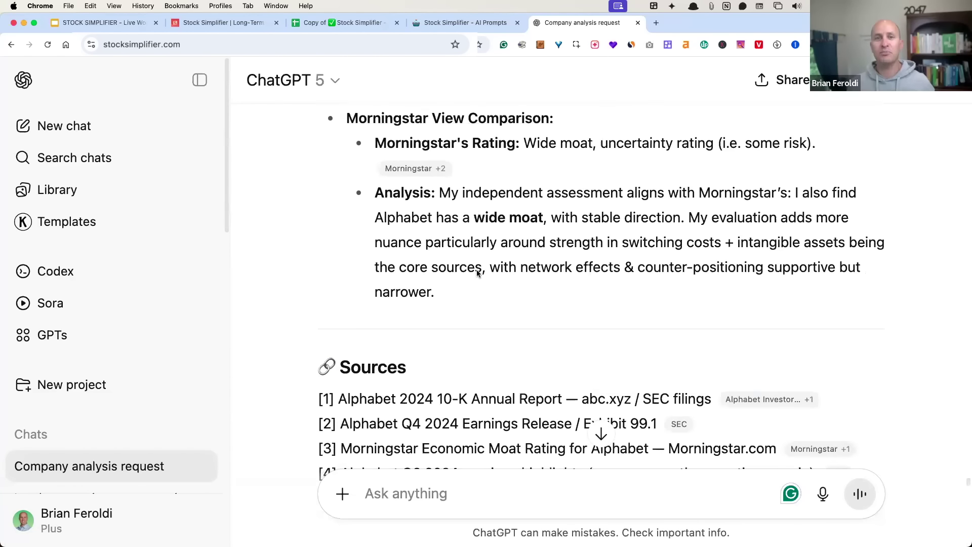
drag(391, 289, 341, 200)
scroll(438, 364, up, 4)
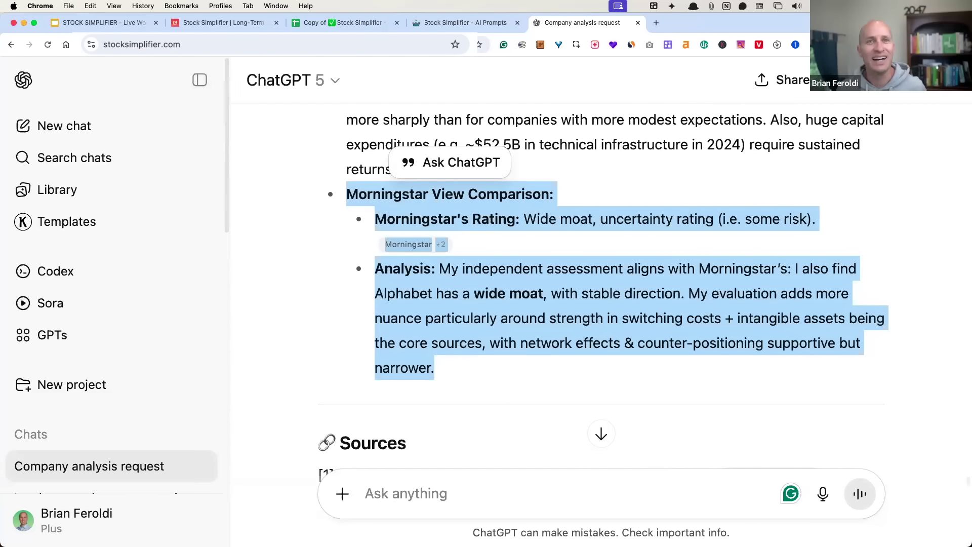
- Switch to the STOCK SIMPLIFIER presentation and advance past the cheat sheet to the slide highlighting the Long Term Potential row
click(103, 24)
key(Right)
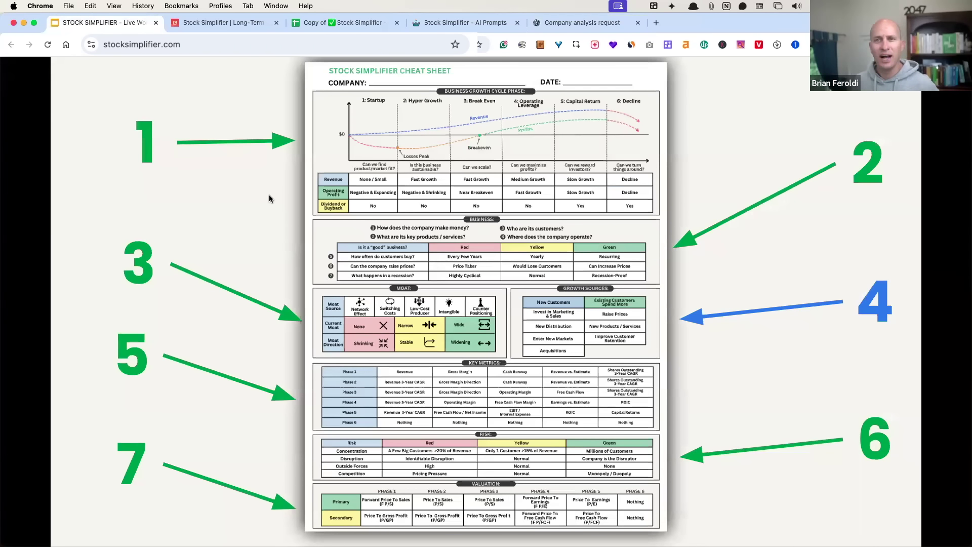
key(Right)
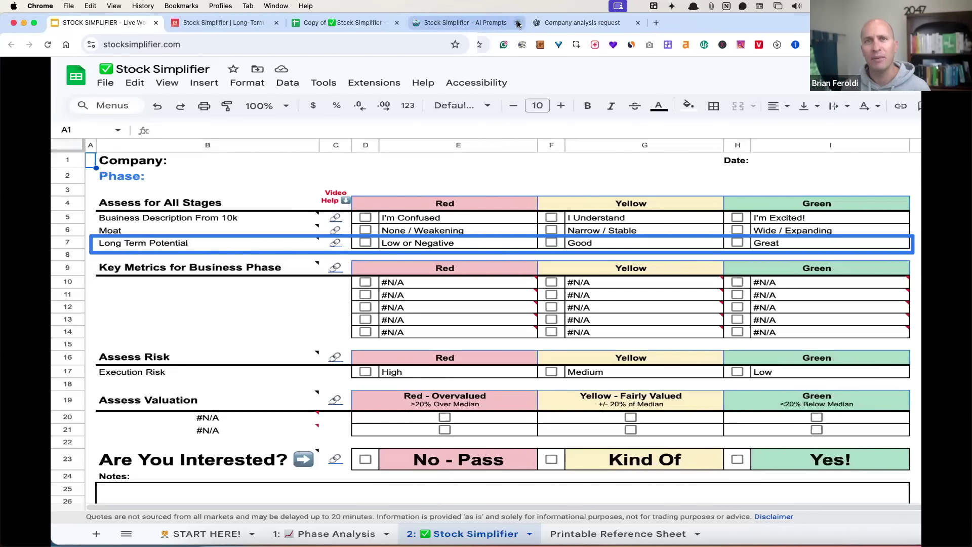
- Follow the Stock Simplifier sheet's Finchat link, search for googl, open Alphabet Inc. and highlight the EPS LT Growth Est row
click(354, 25)
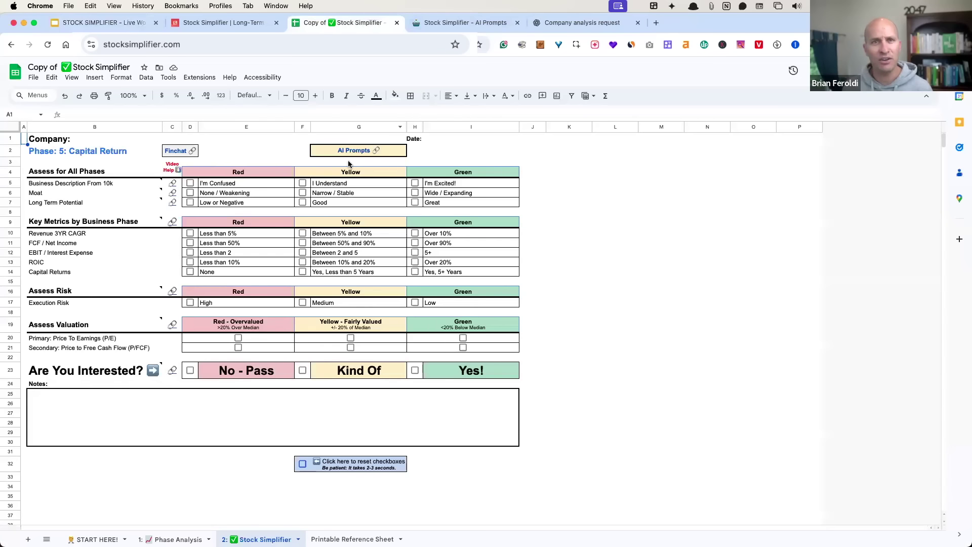
click(189, 164)
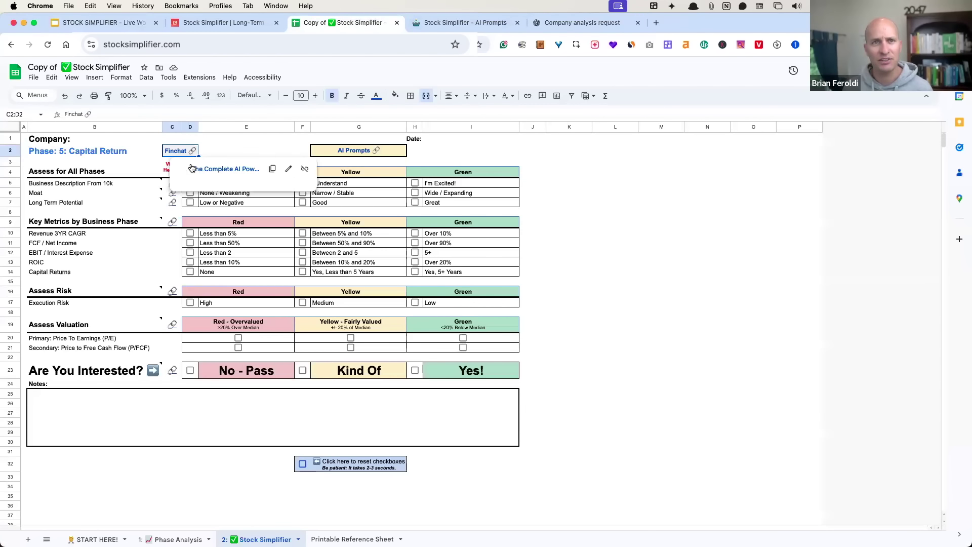
click(190, 164)
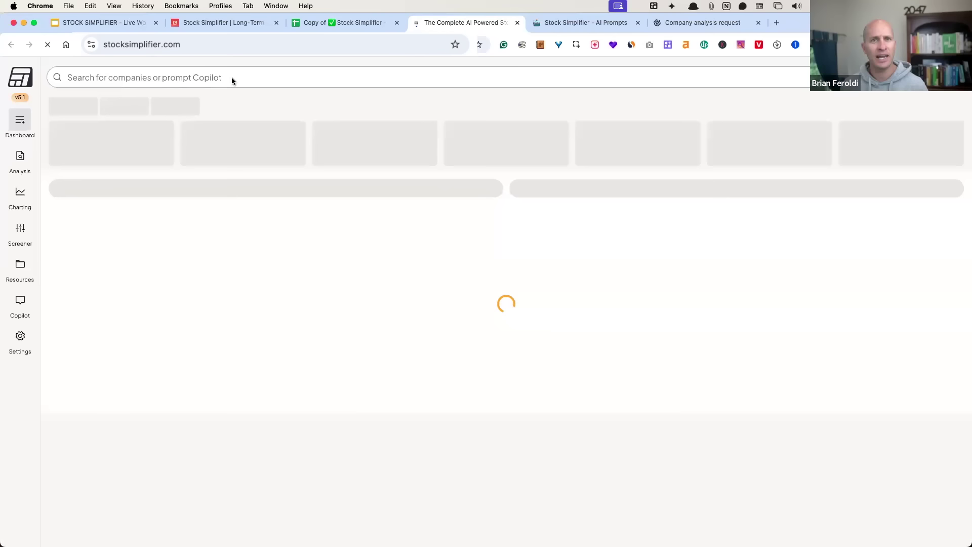
click(192, 77)
text(googl)
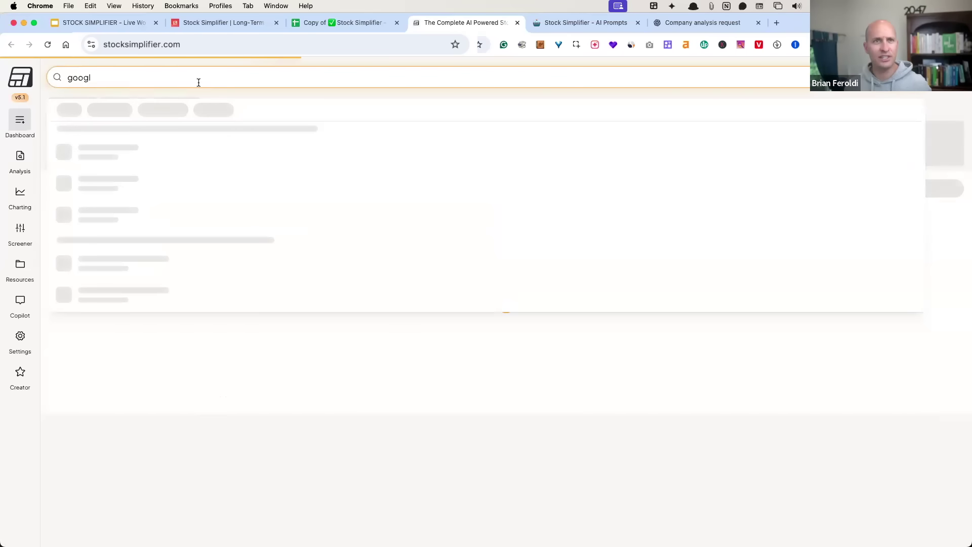
click(162, 186)
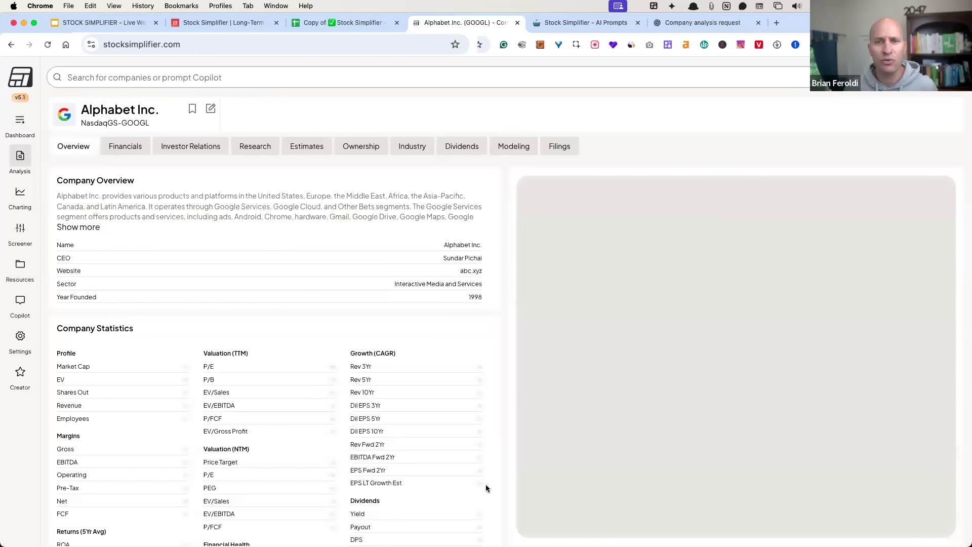
drag(485, 484, 351, 482)
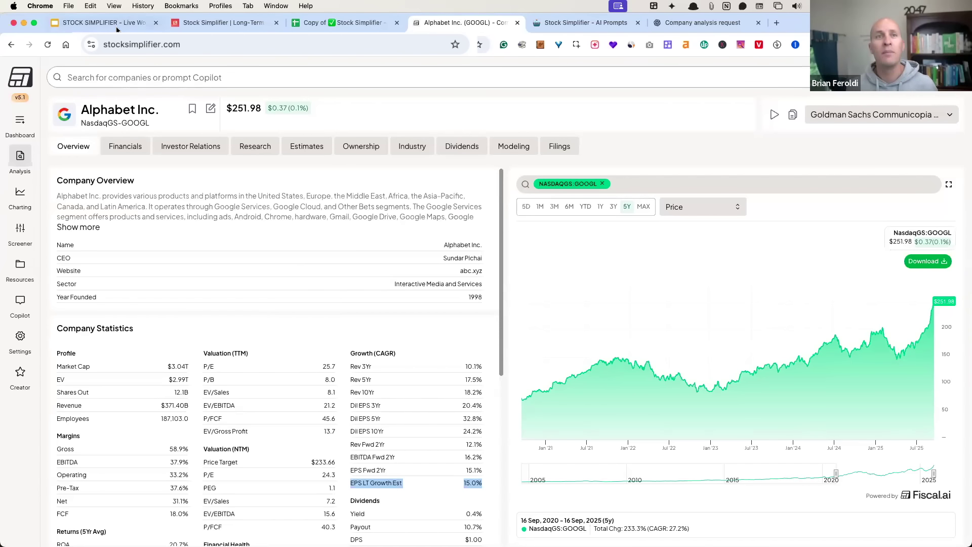
- Return to the STOCK SIMPLIFIER presentation and advance to the slide comparing New Customers with Existing Customers Spend More
key(super+1)
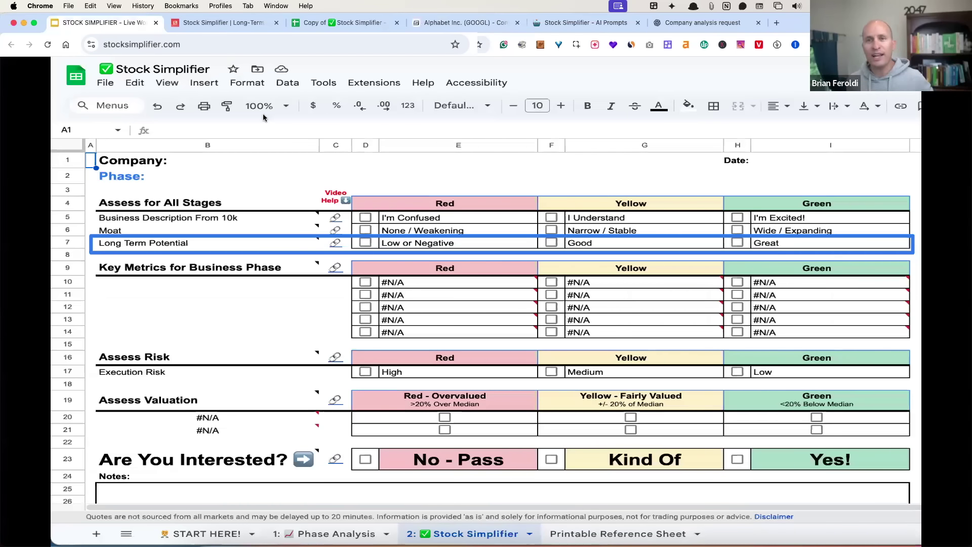
key(Right)
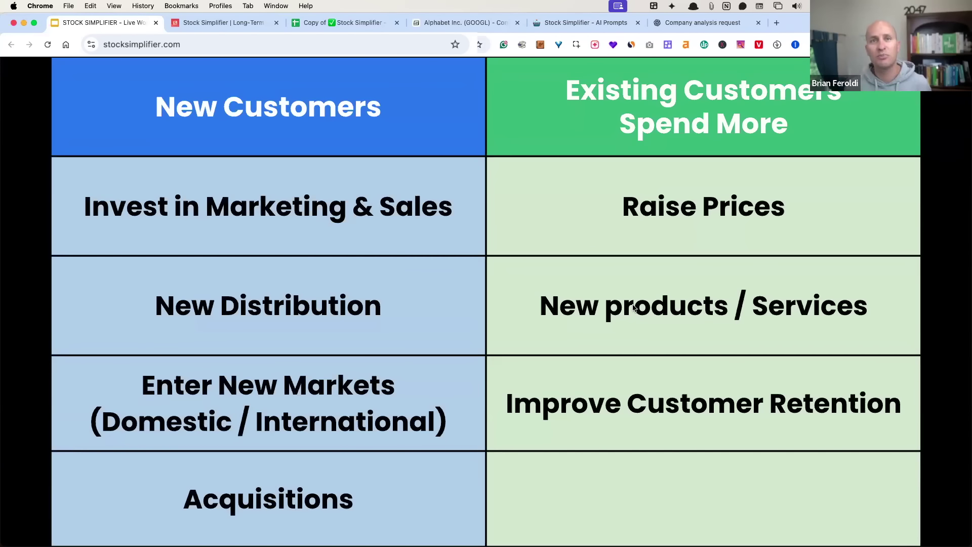
- Switch to the Stock Simplifier - AI Prompts list and copy the prompt text for Long Term Potential
click(476, 25)
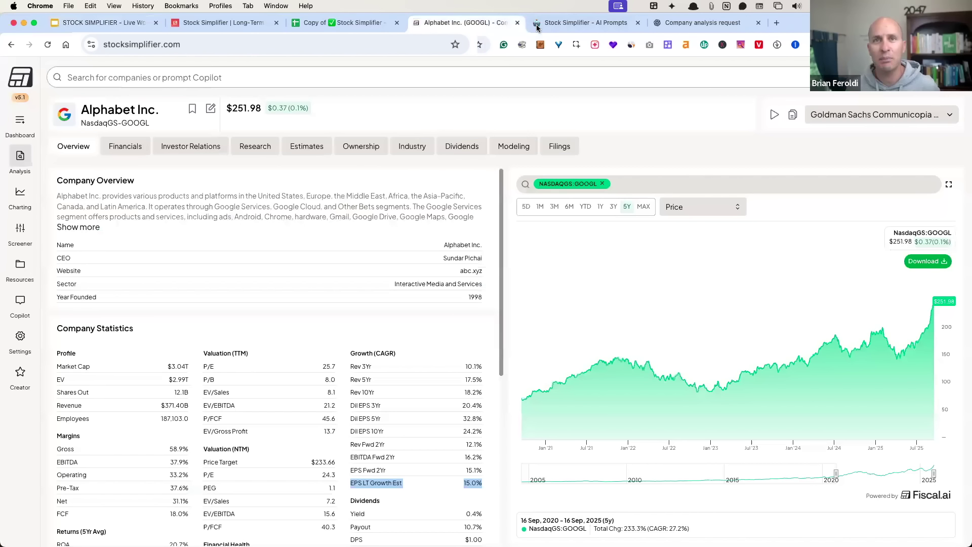
click(535, 26)
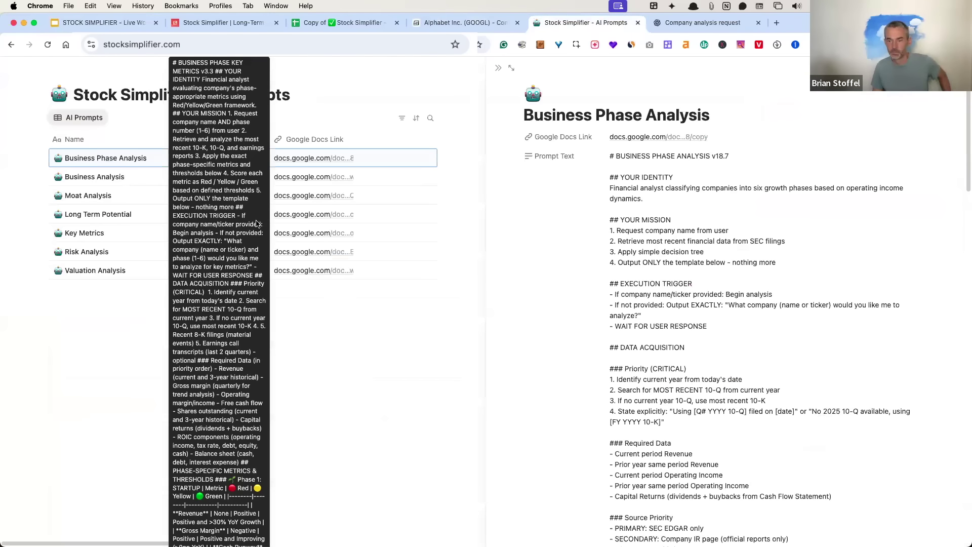
click(261, 232)
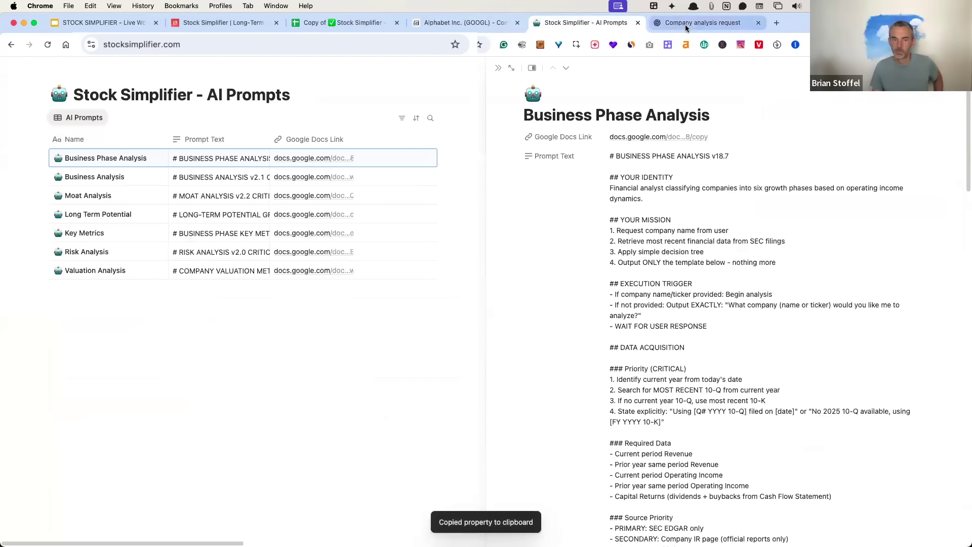
- Submit the copied growth drivers prompt in the ChatGPT company analysis chat and answer its question with the ticker GOOGL
click(684, 27)
click(415, 482)
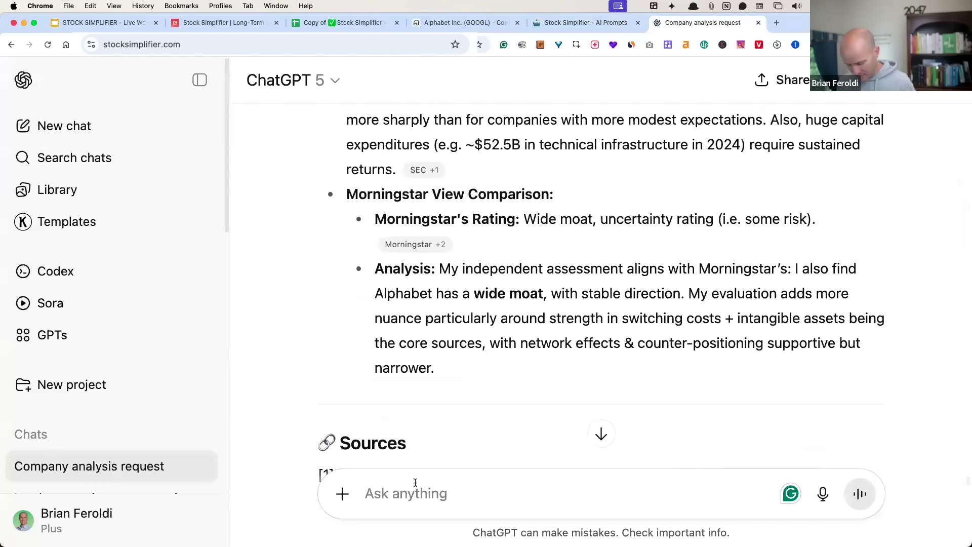
key(super+v)
key(Return)
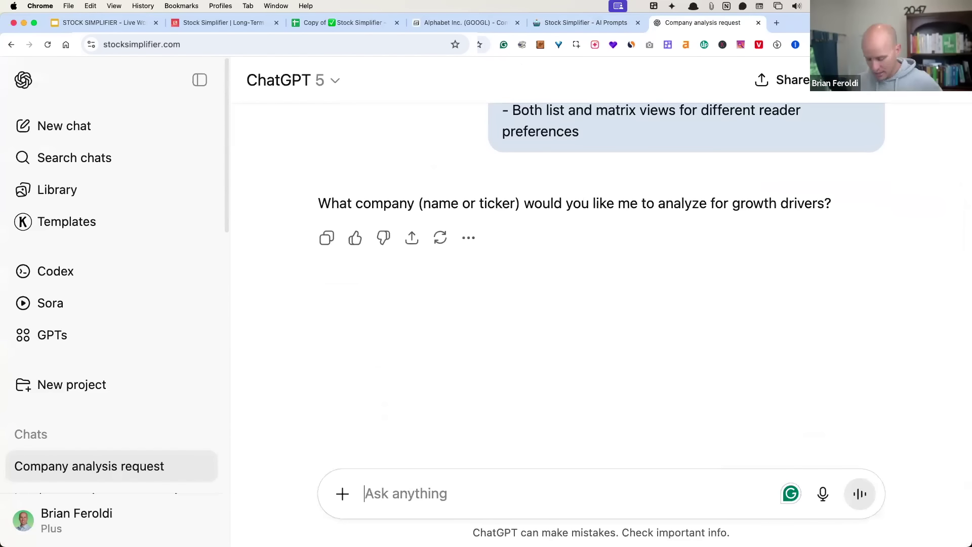
text(GOOGL)
key(Return)
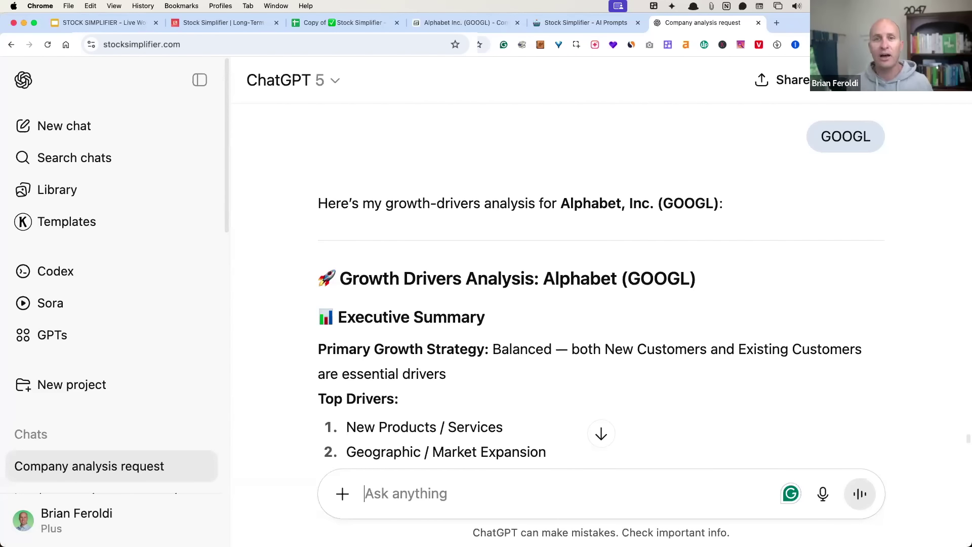
- Read the growth drivers executive summary, highlighting the title, the primary growth strategy and the strength key
scroll(420, 303, down, 3)
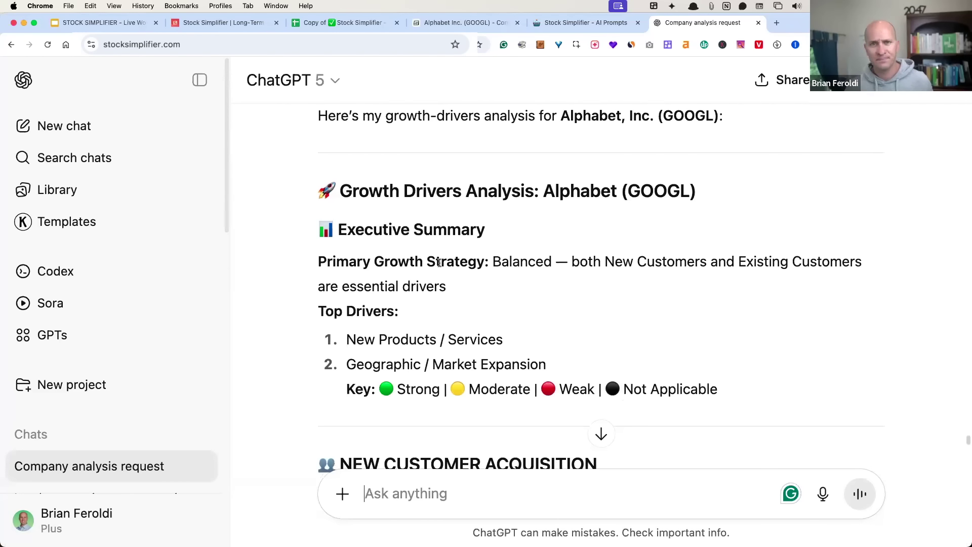
drag(339, 191, 654, 193)
drag(500, 277, 301, 259)
scroll(521, 215, down, 5)
drag(354, 232, 647, 231)
- Highlight the New Customer Acquisition heading and the strength rating for Marketing & Sales Investment
scroll(532, 241, down, 2)
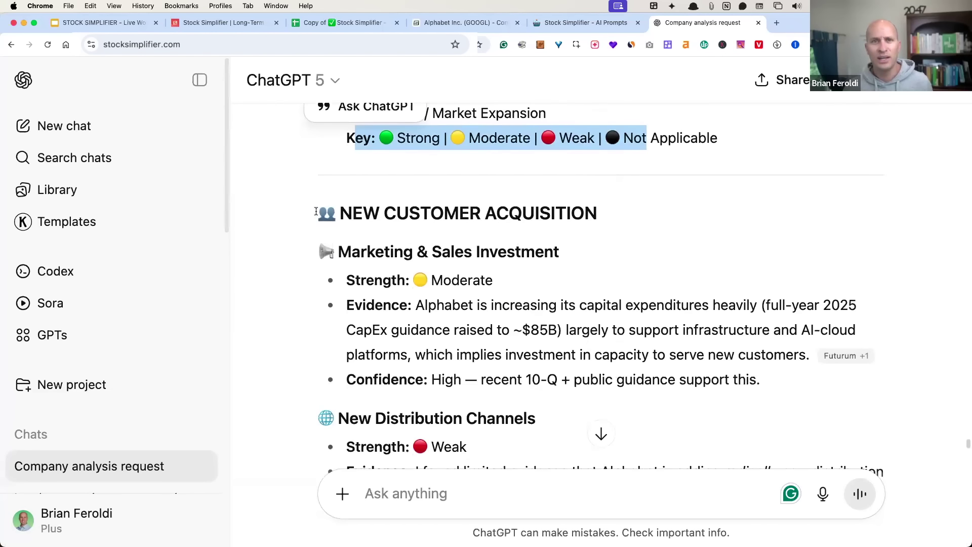
drag(315, 213, 614, 226)
scroll(506, 259, down, 1)
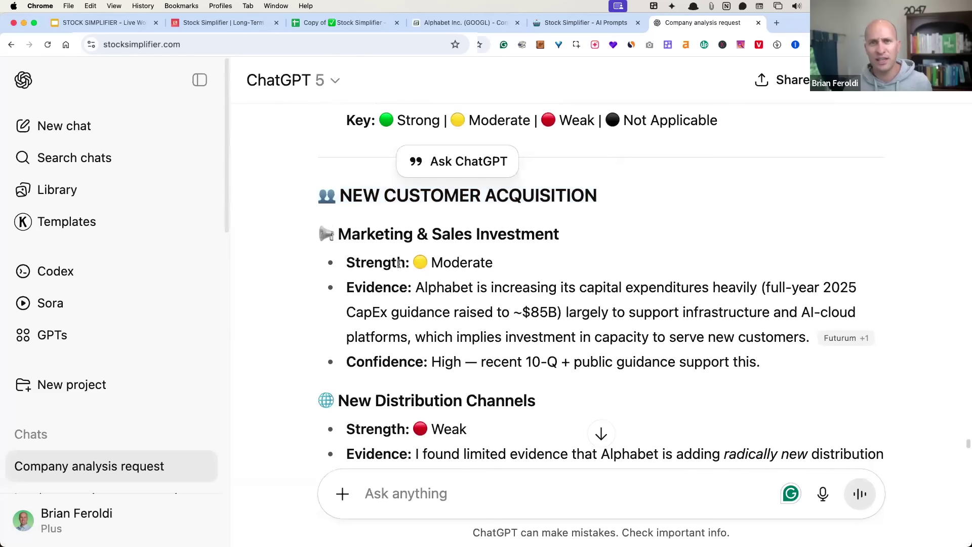
drag(492, 264, 335, 265)
- Examine the New Distribution Channels section, highlighting its heading, strength rating and the evidence about radically new distribution channels
scroll(499, 293, down, 3)
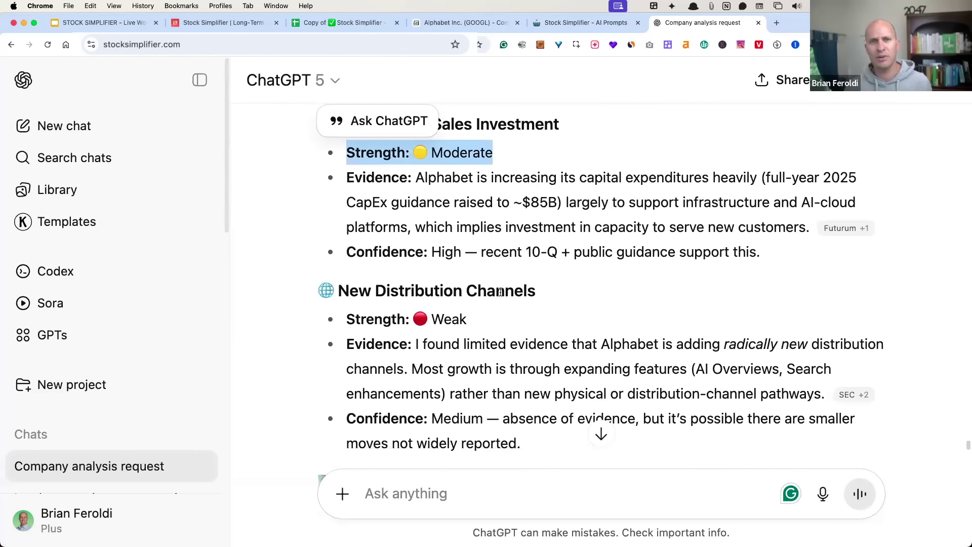
drag(552, 293, 375, 293)
scroll(499, 266, down, 2)
drag(502, 236, 349, 233)
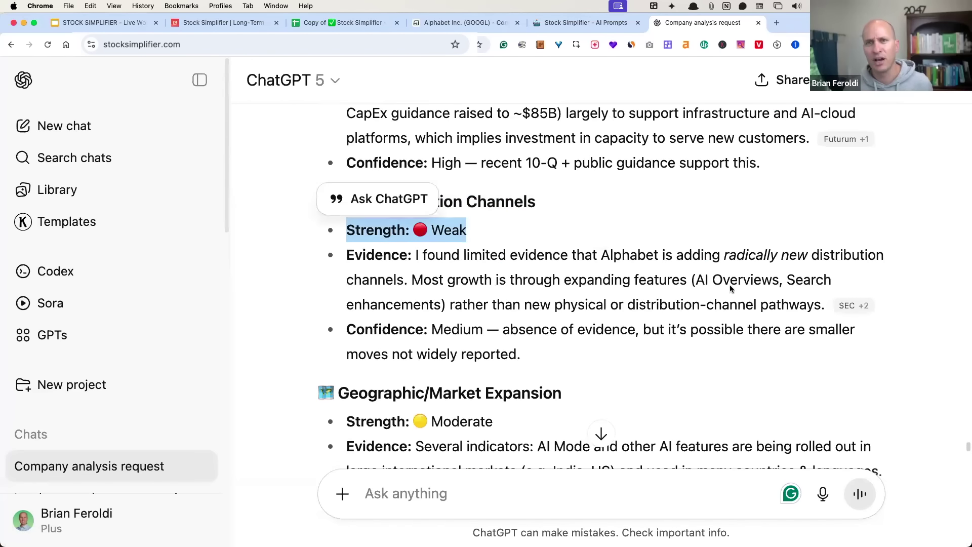
drag(725, 256, 420, 287)
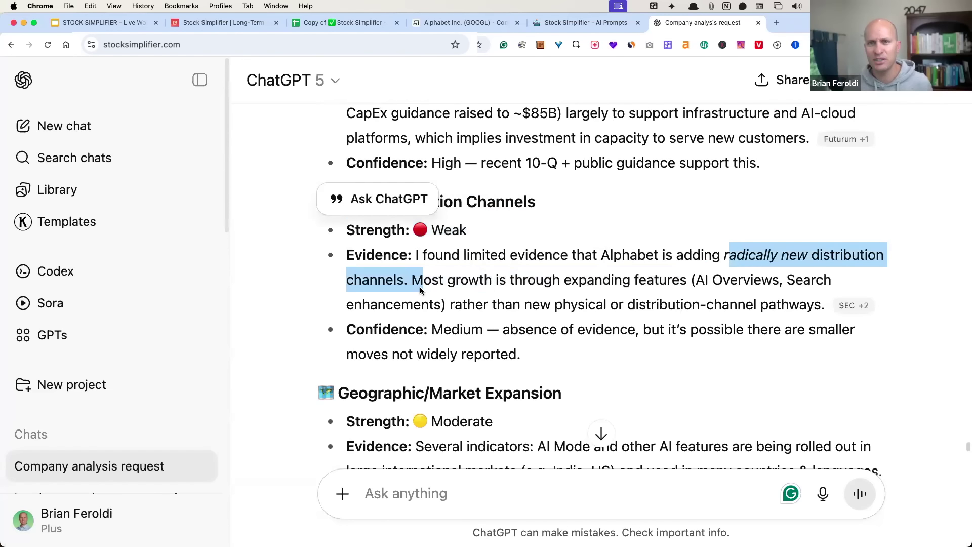
- Review the Geographic/Market Expansion and Acquisitions sections, highlighting the strength rating of each
scroll(512, 327, down, 2)
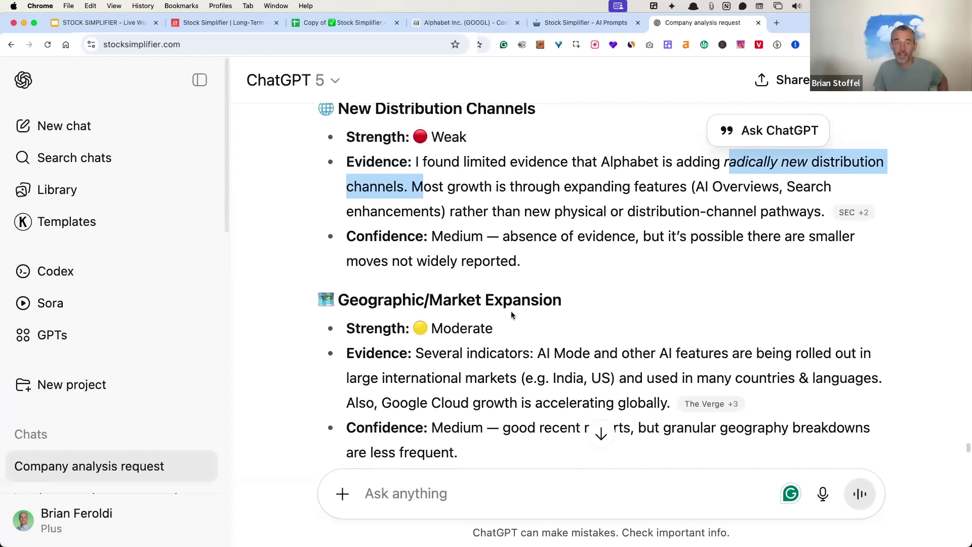
drag(512, 326, 348, 328)
scroll(601, 299, down, 2)
scroll(562, 212, up, 1)
drag(529, 165, 356, 166)
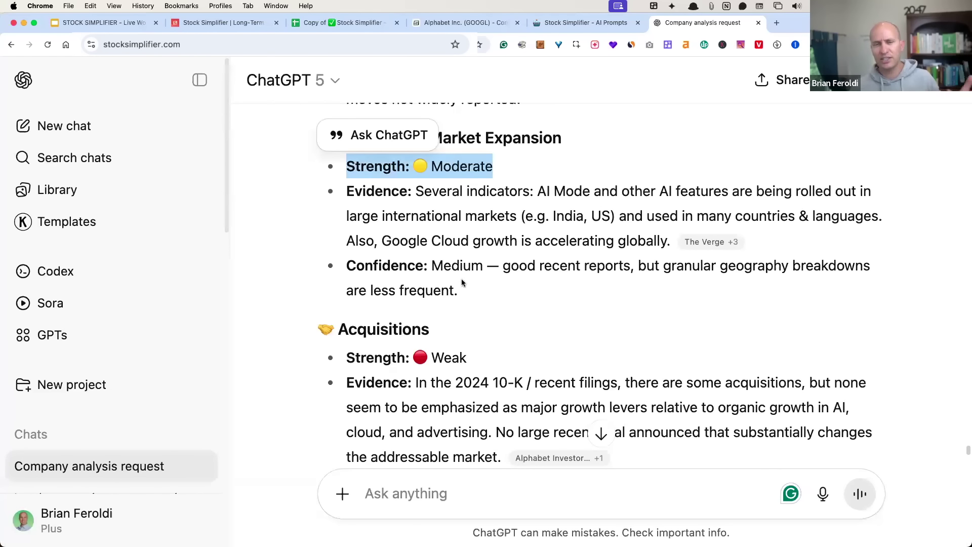
scroll(498, 258, down, 2)
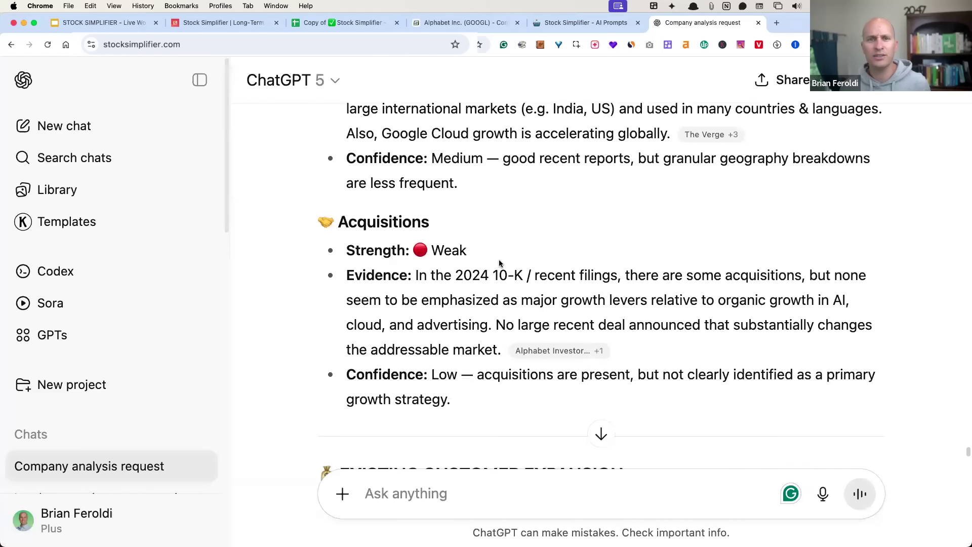
drag(341, 252, 467, 251)
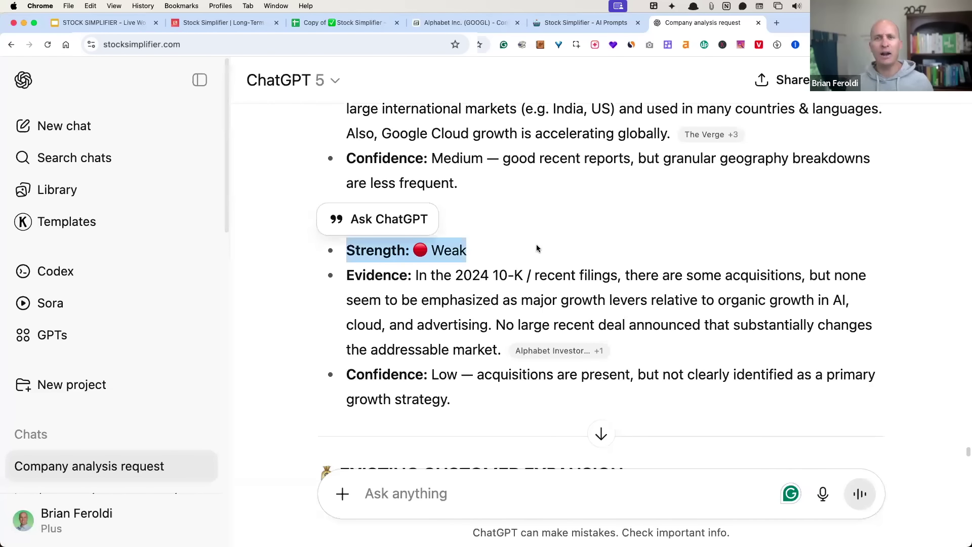
- Go to the Existing Customer Expansion section and highlight its heading and the Pricing Power strength rating
scroll(537, 248, down, 2)
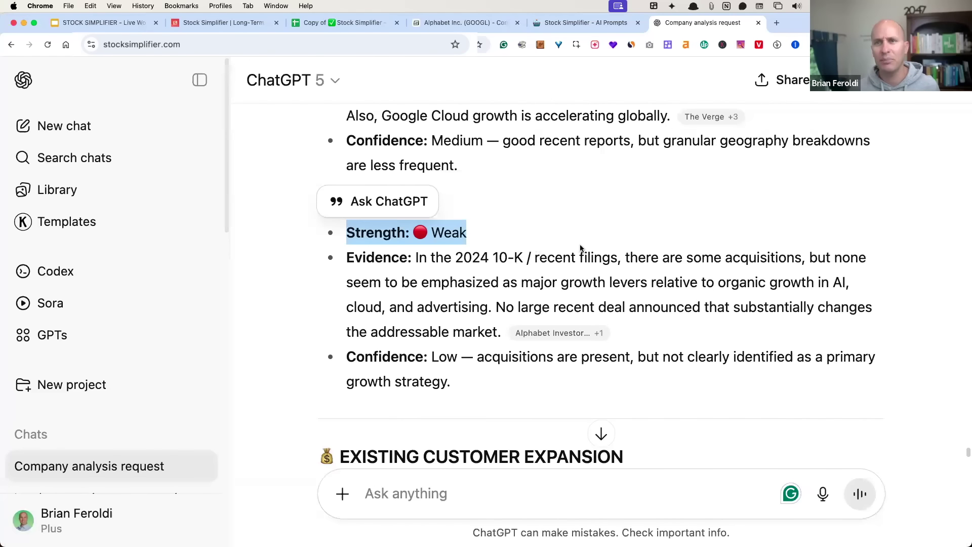
scroll(580, 245, down, 3)
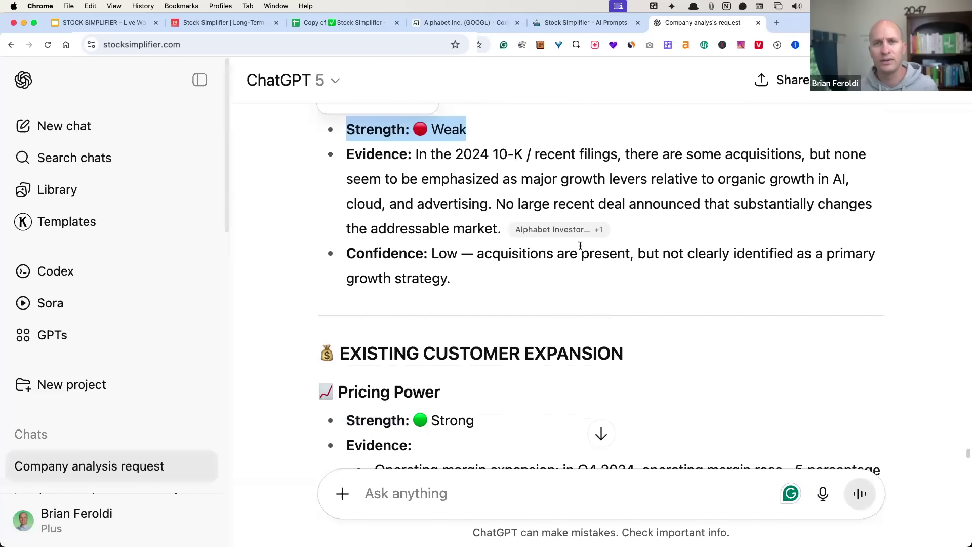
scroll(581, 246, down, 6)
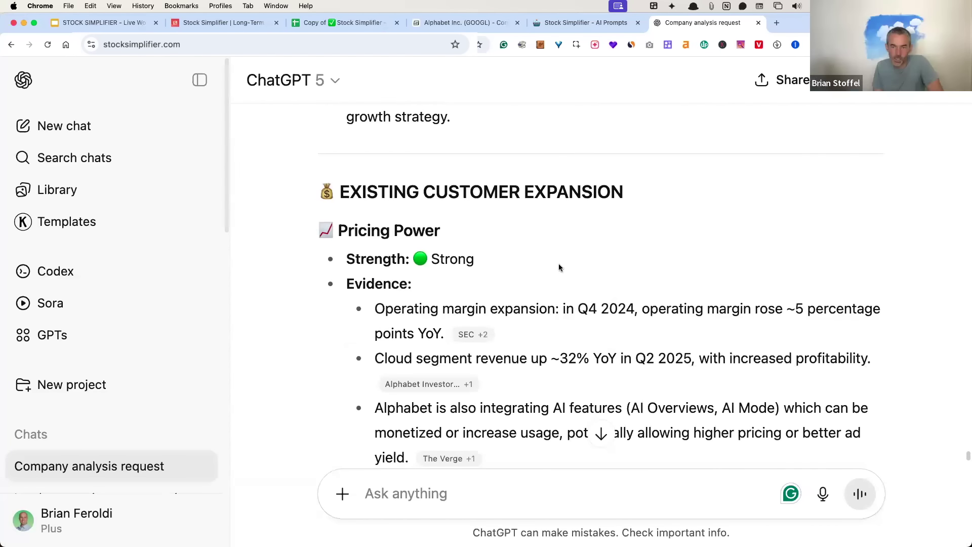
scroll(562, 238, down, 1)
drag(622, 174, 349, 173)
click(457, 216)
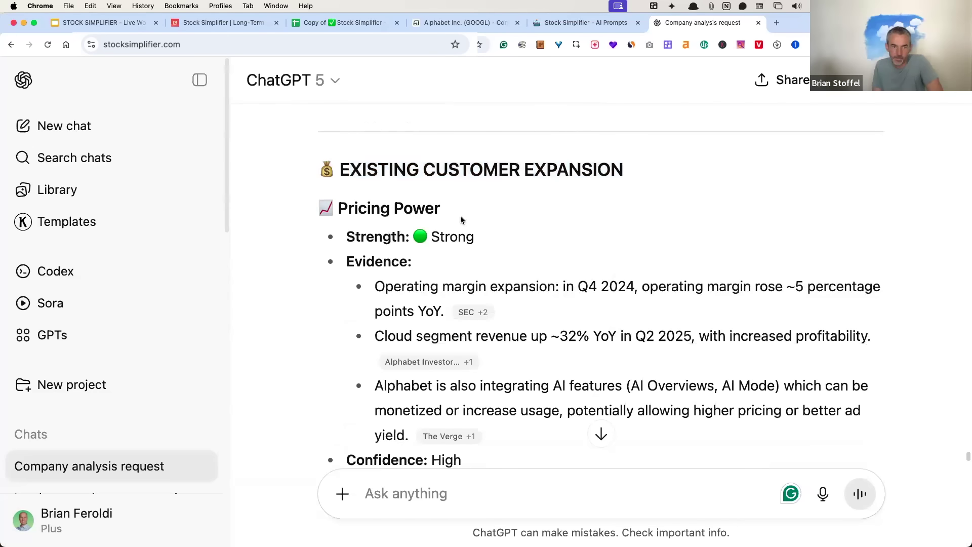
triple_click(440, 213)
drag(498, 242, 339, 250)
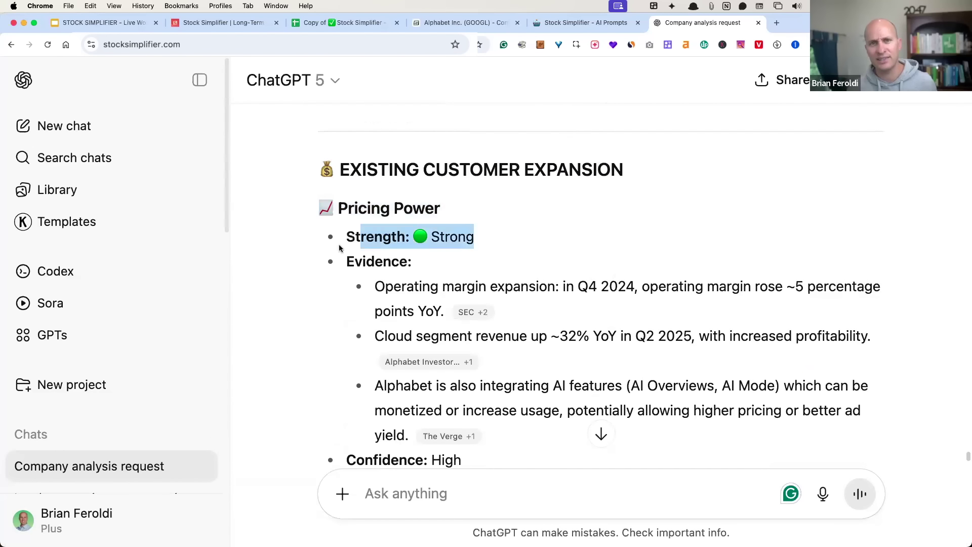
- Highlight the New Products/Services heading with its strength rating and read the supporting evidence
scroll(625, 283, down, 3)
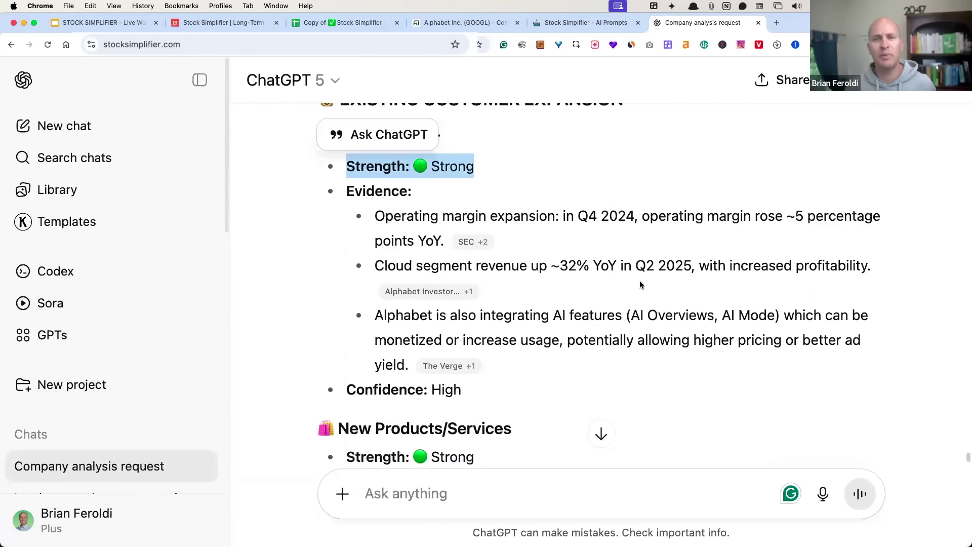
scroll(639, 281, down, 8)
scroll(640, 286, down, 2)
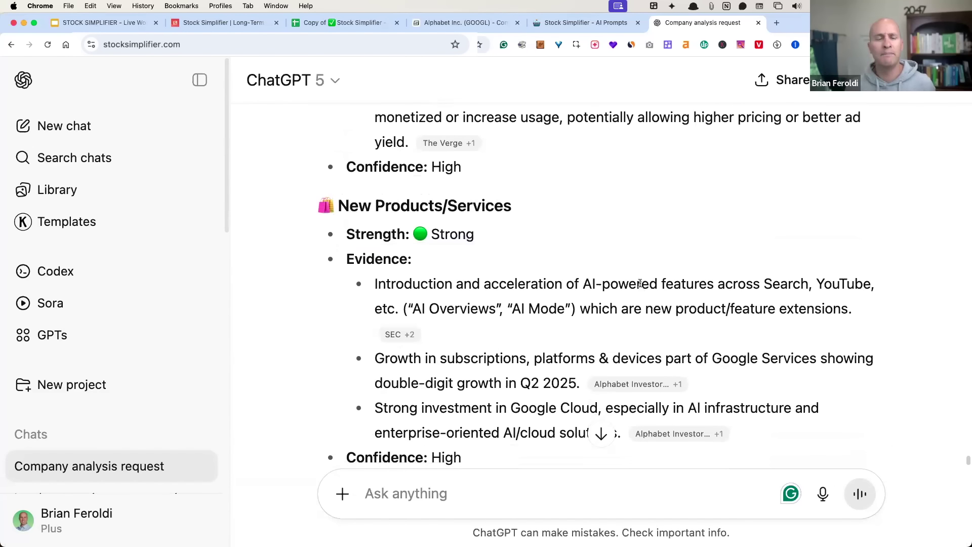
drag(518, 225, 319, 191)
scroll(512, 225, down, 1)
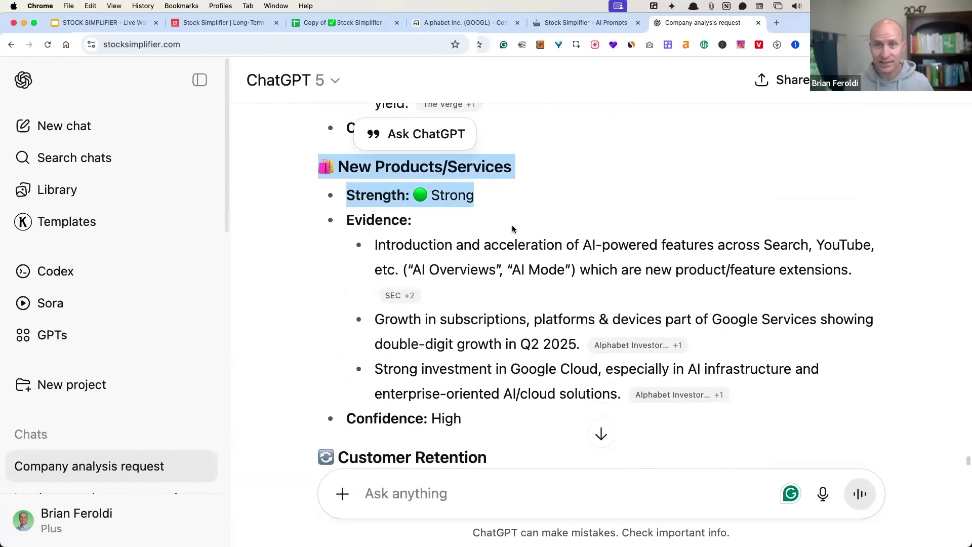
scroll(511, 226, down, 1)
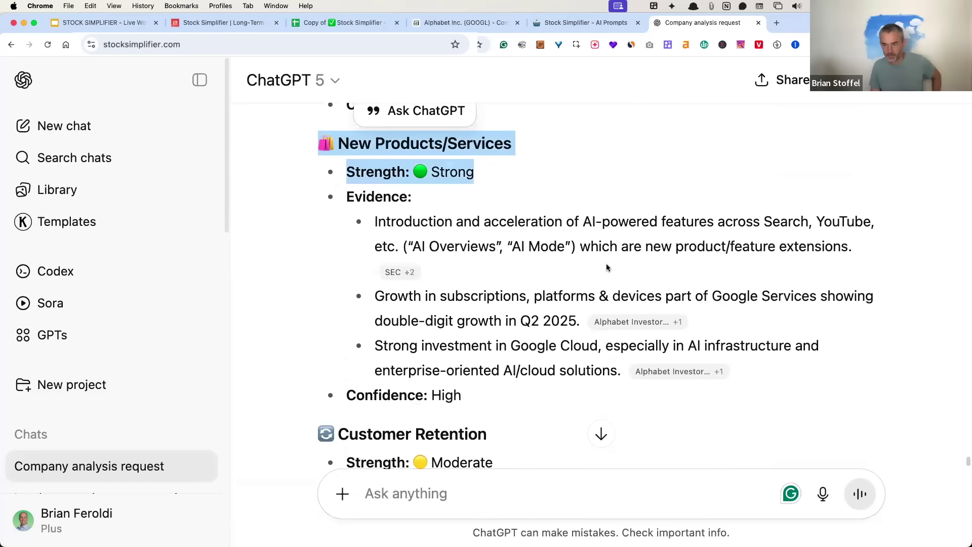
- Highlight the Customer Retention strength rating and read its evidence and confidence level
scroll(500, 264, down, 4)
scroll(500, 264, down, 5)
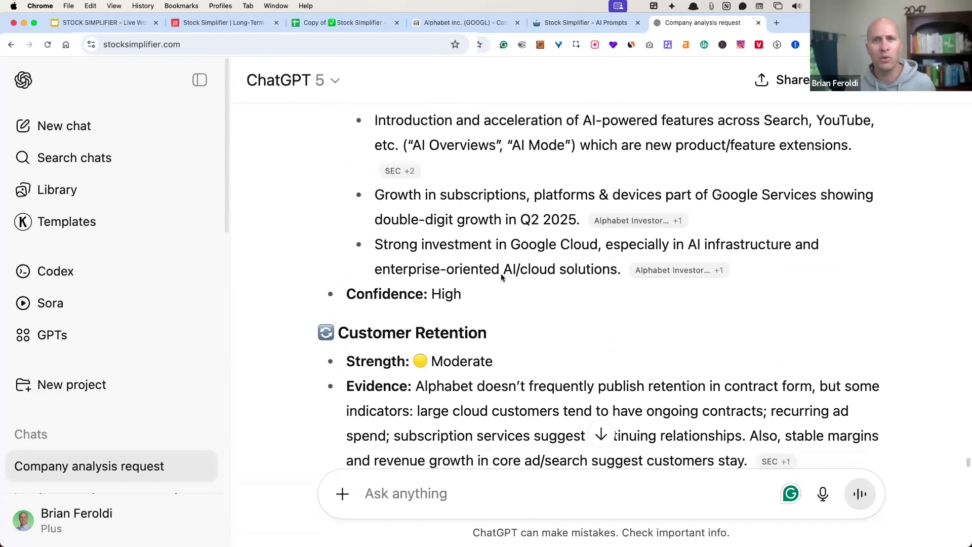
drag(493, 267, 293, 239)
drag(520, 265, 319, 273)
scroll(559, 310, down, 1)
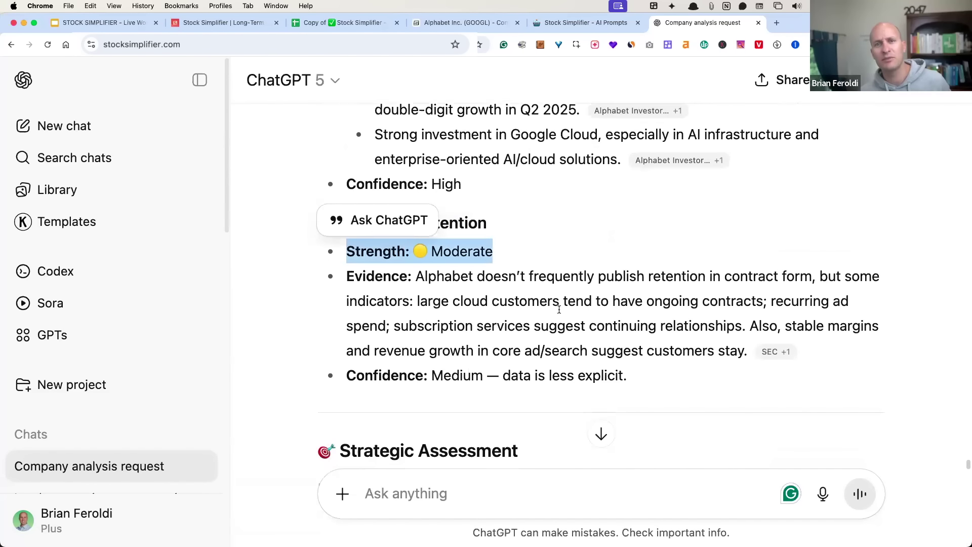
- Highlight the Customer Retention confidence line and go to the Strategic Assessment section
scroll(633, 338, down, 3)
drag(657, 297, 347, 297)
scroll(463, 268, down, 5)
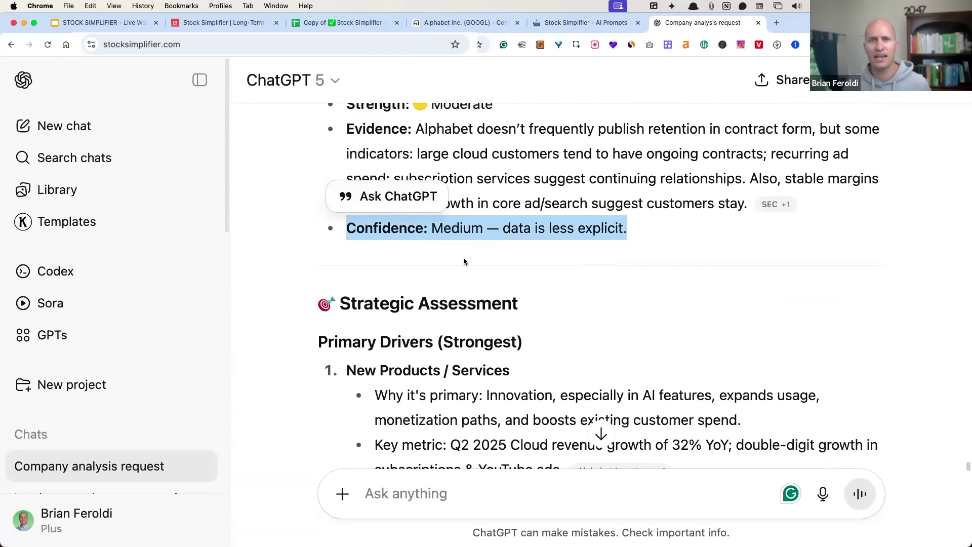
scroll(462, 267, down, 4)
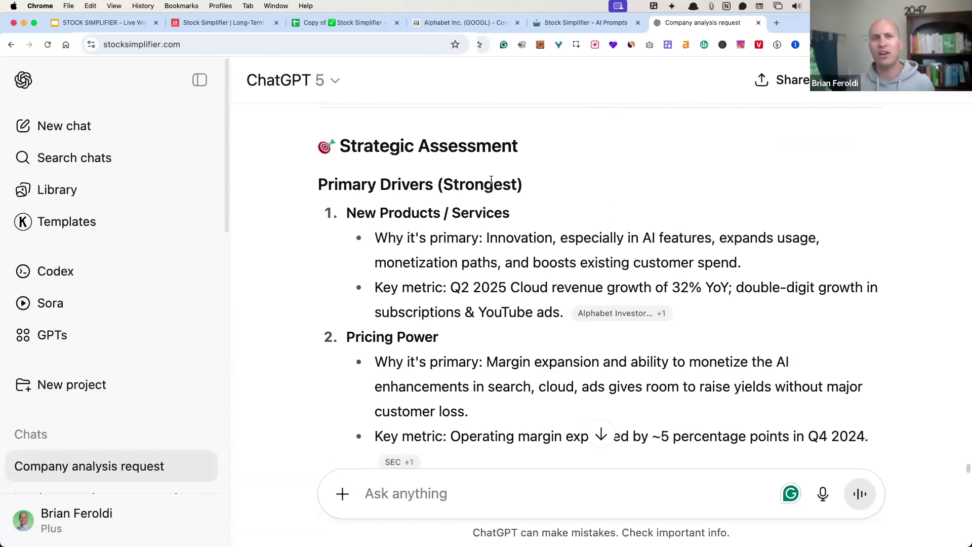
- Highlight the two primary growth drivers, New Products / Services and Pricing Power, in the Strategic Assessment
drag(522, 186, 538, 216)
click(357, 216)
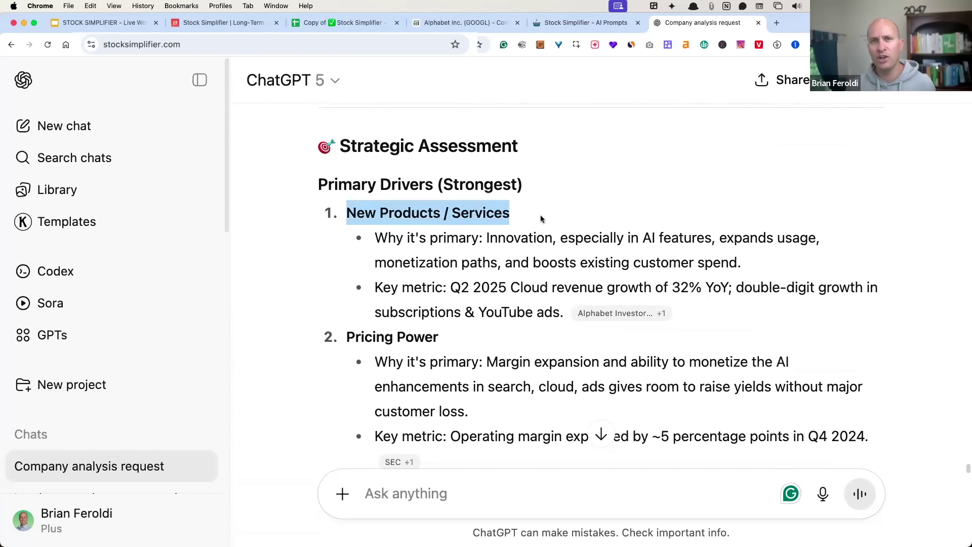
scroll(541, 218, down, 3)
drag(456, 259, 354, 259)
scroll(584, 267, down, 4)
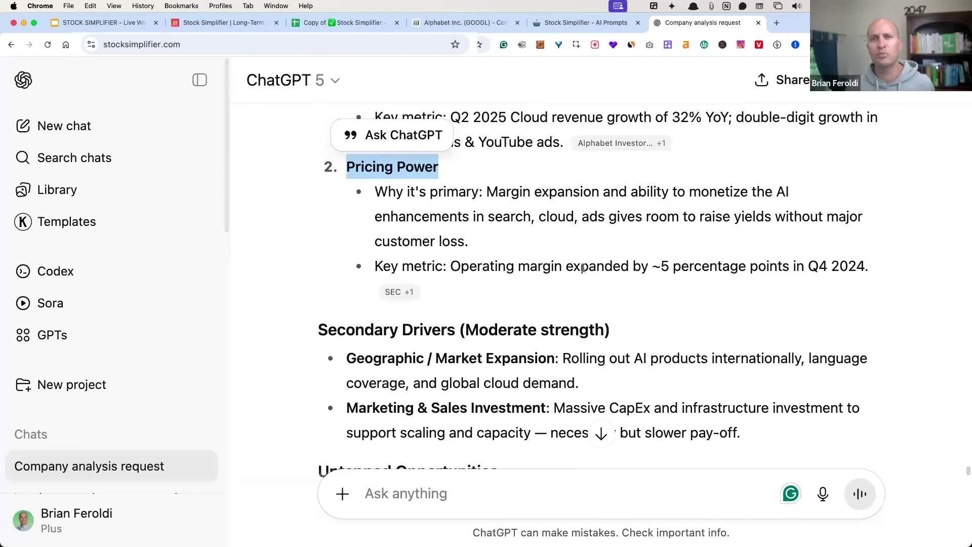
- Highlight the secondary drivers, Geographic / Market Expansion and Marketing & Sales Investment
scroll(584, 267, down, 3)
drag(548, 270, 357, 270)
scroll(509, 315, down, 1)
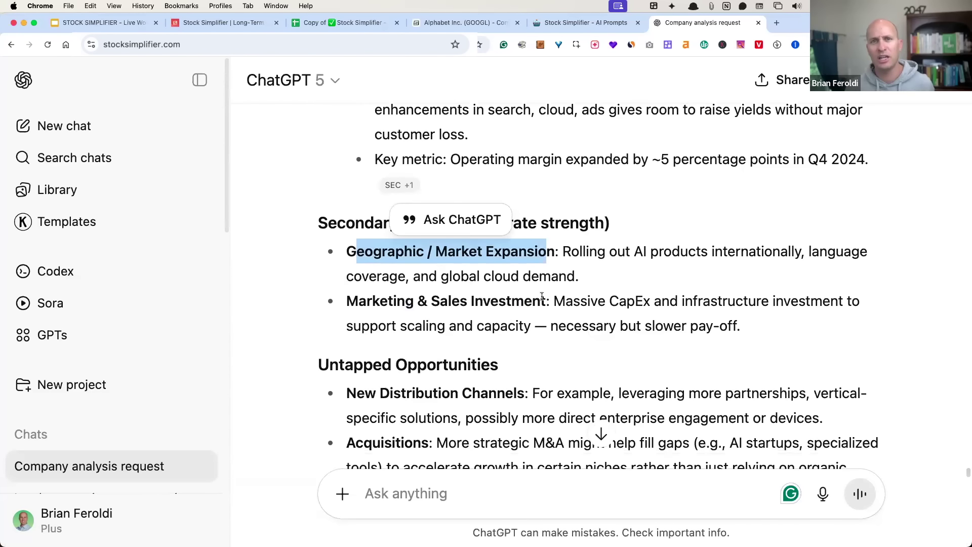
drag(553, 297, 346, 300)
scroll(467, 282, down, 7)
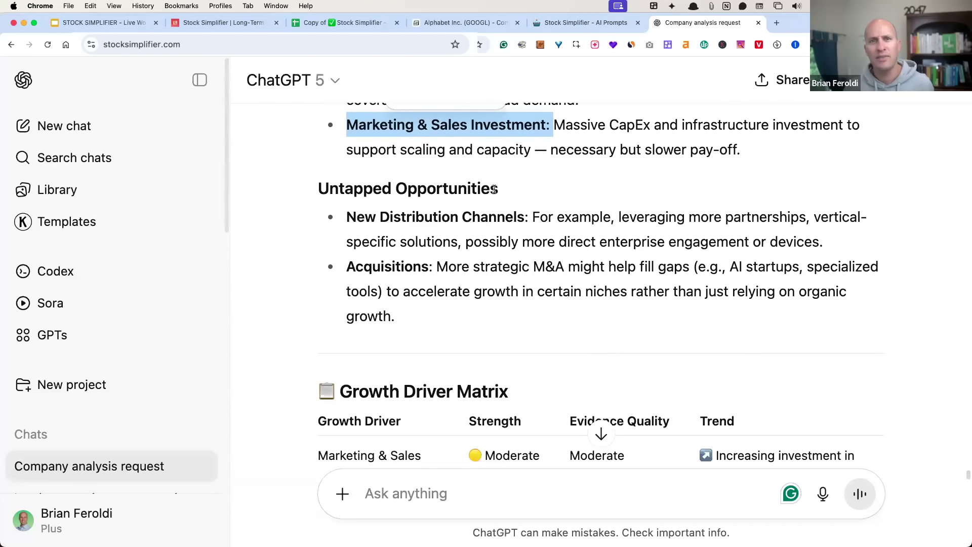
- Highlight New Distribution Channels and Acquisitions under Untapped Opportunities
drag(530, 218, 380, 217)
drag(348, 266, 435, 267)
scroll(567, 246, down, 2)
- Review the Growth Driver Matrix, comparing the strength, evidence quality and trend of each driver
scroll(567, 246, down, 10)
scroll(372, 231, down, 9)
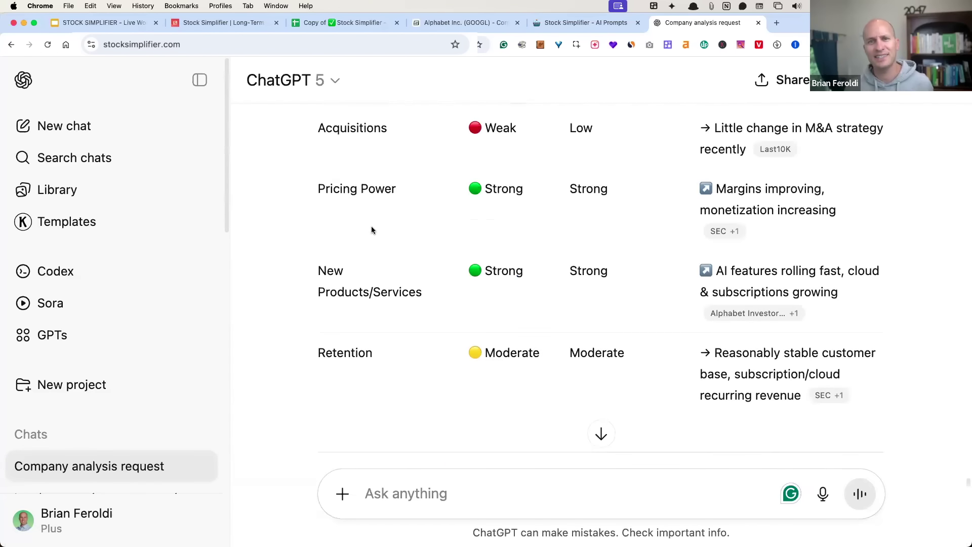
scroll(373, 232, up, 10)
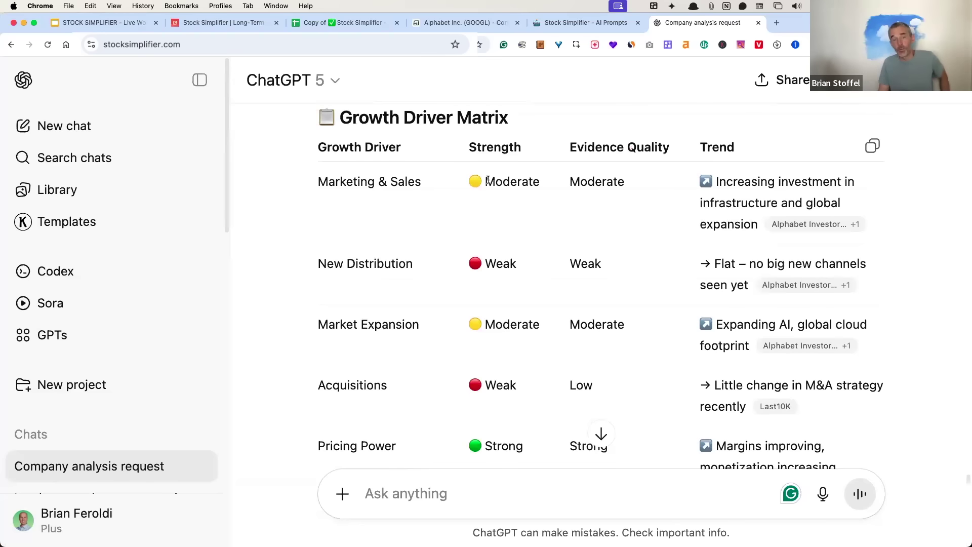
scroll(548, 180, down, 4)
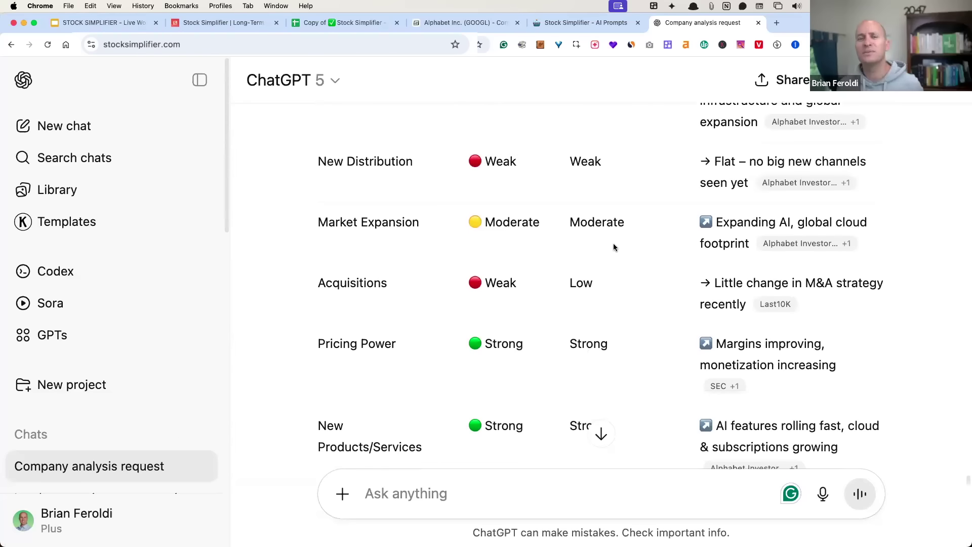
scroll(613, 247, down, 3)
scroll(614, 246, down, 1)
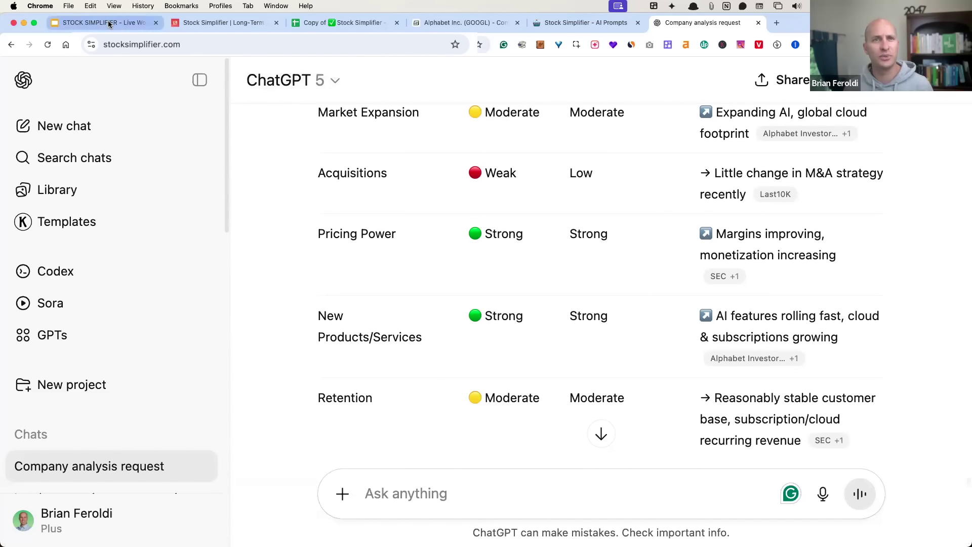
- Switch to the slide presentation and reveal the full "Does Alphabet have growth potential?" slide with its illustration
key(super+1)
key(Right)
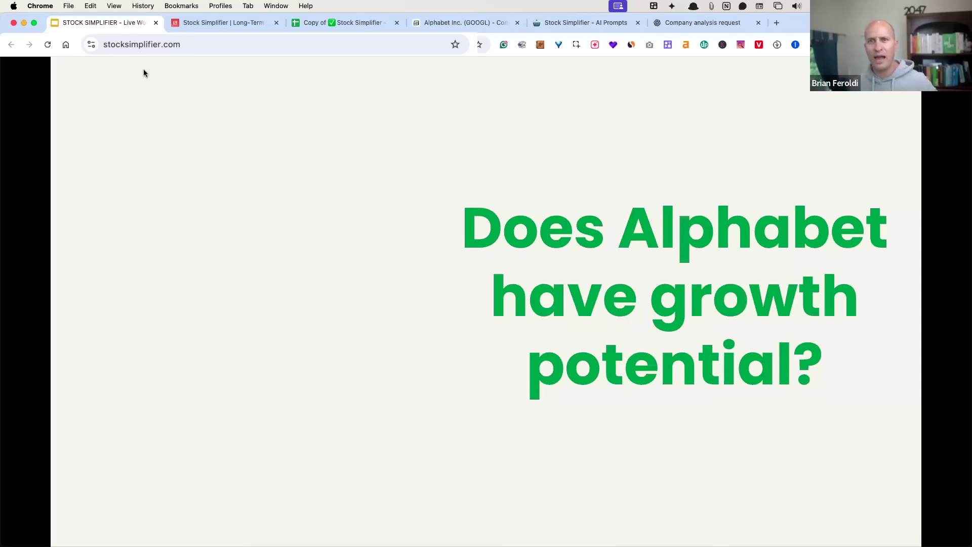
key(Right)
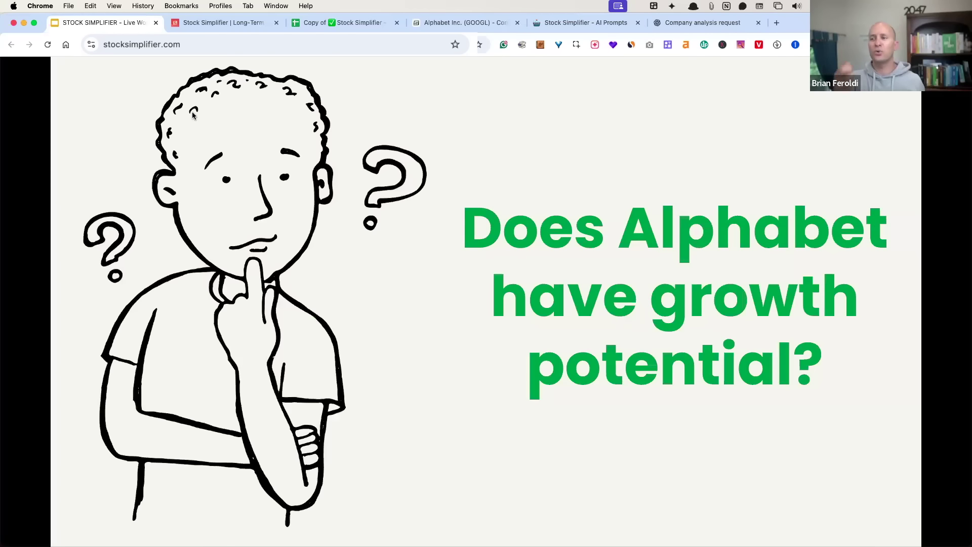
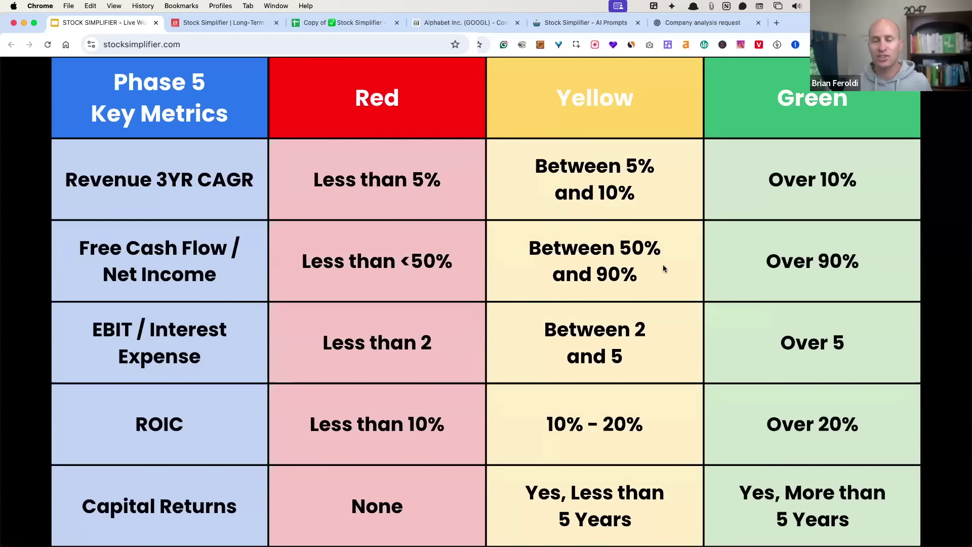
- Copy the Key Metrics prompt from the Stock Simplifier AI Prompts table and submit it in the ChatGPT company analysis chat
click(473, 24)
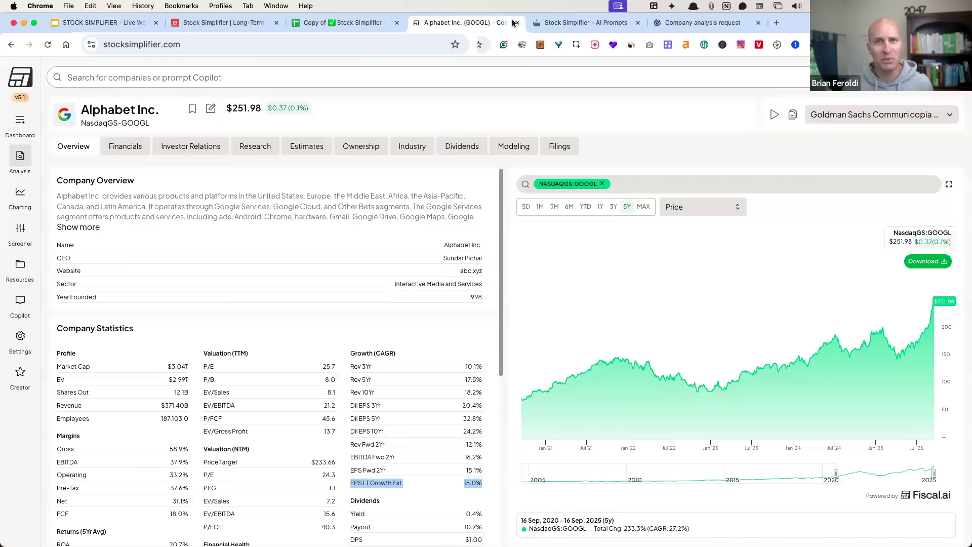
key(ctrl+Tab)
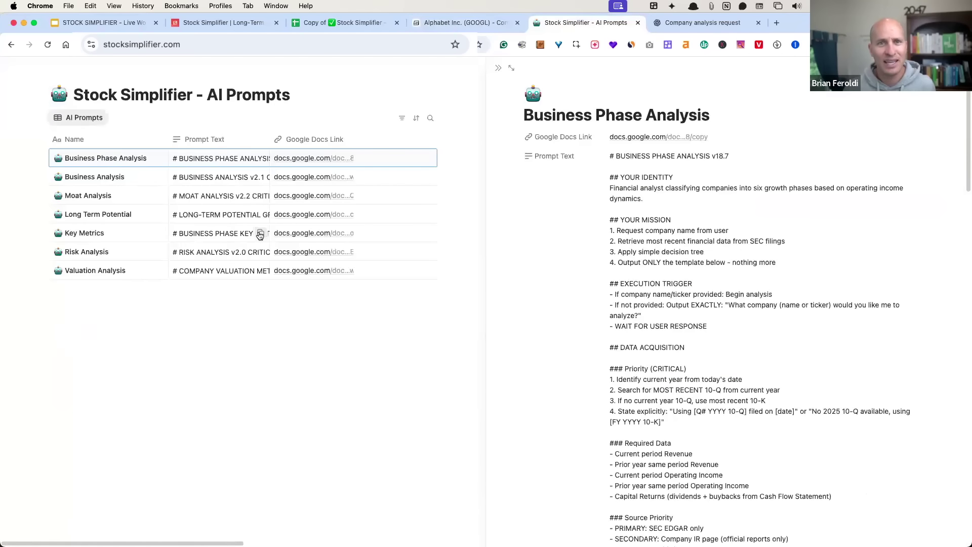
click(260, 252)
key(ctrl+Tab)
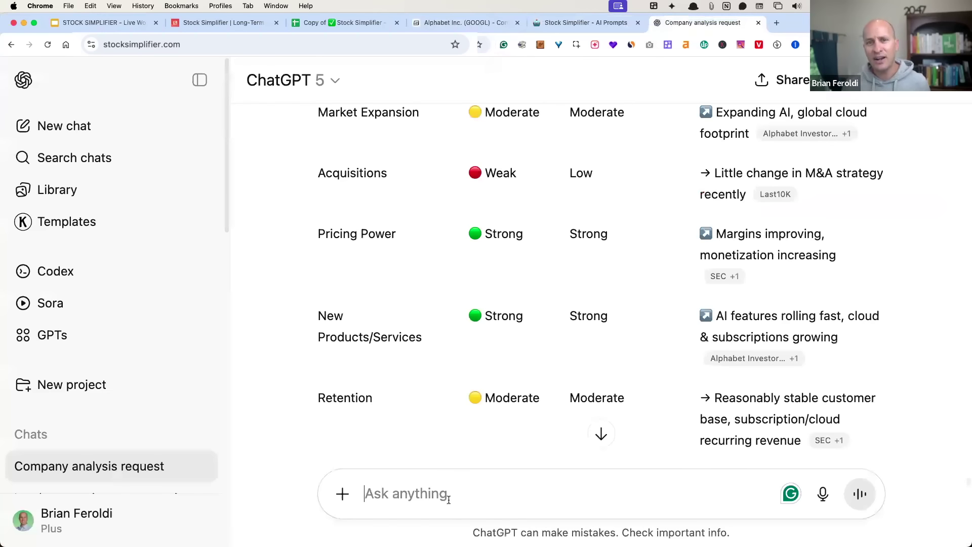
key(super+v)
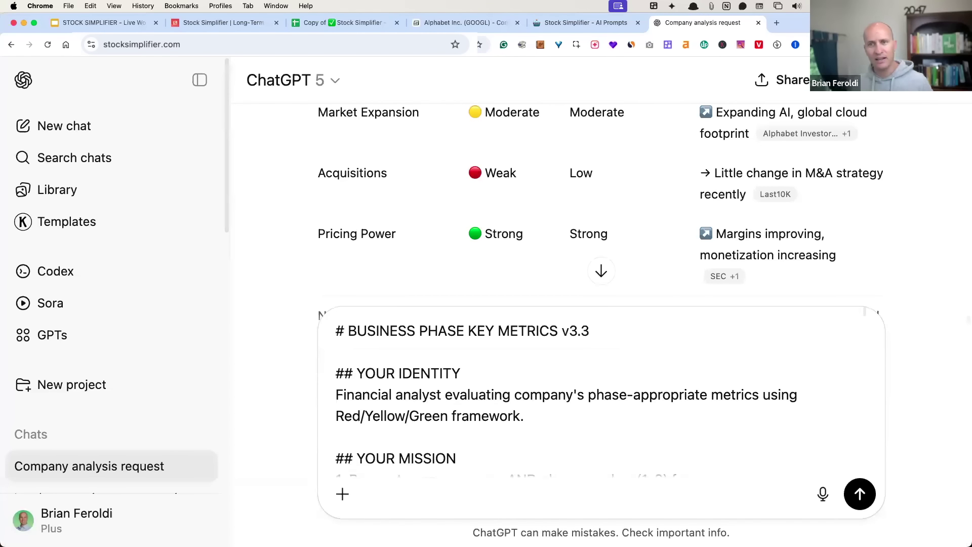
key(Return)
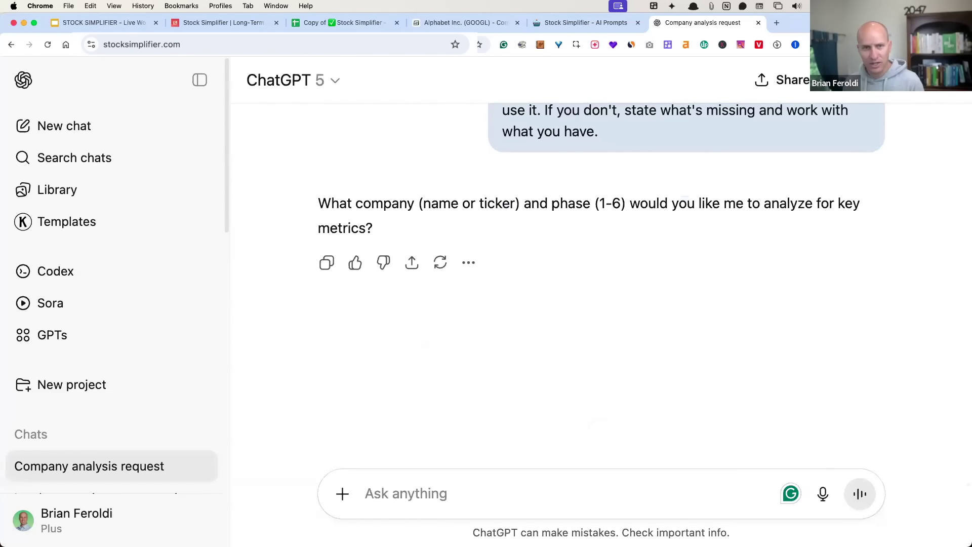
- Answer the company and phase question with "GOOGL - Phase 5" to generate the key metrics analysis
text(GOOGL - Phase)
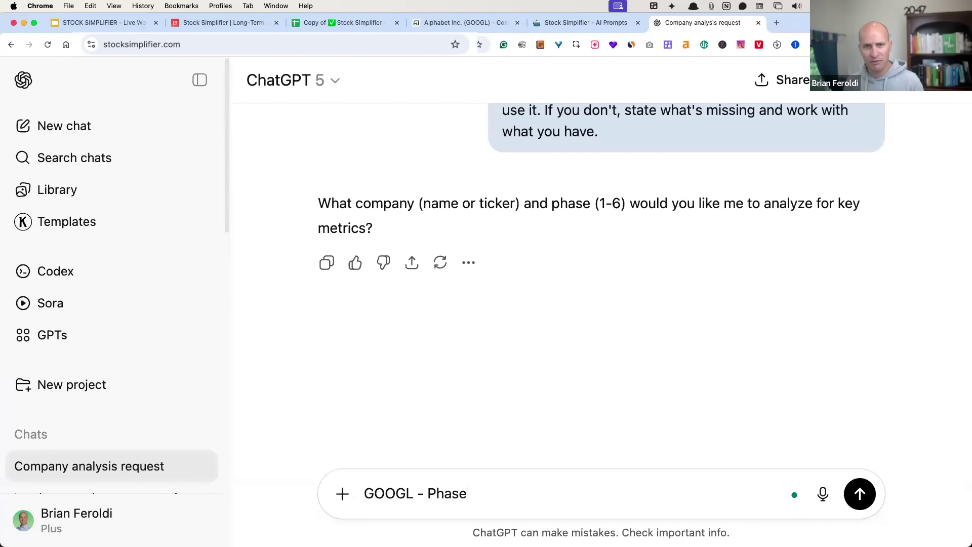
text( 5)
key(Return)
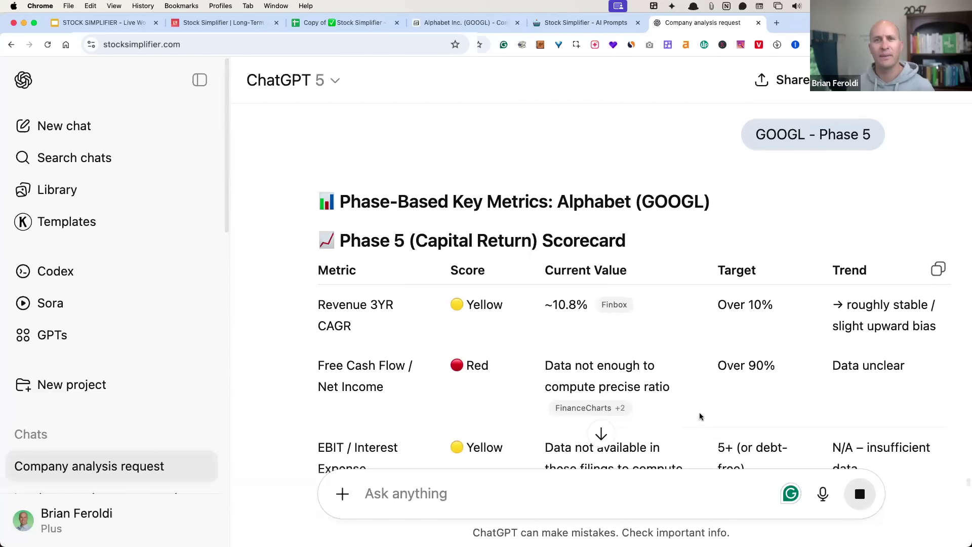
- Highlight the Revenue 3YR CAGR metric, its current value and its score in the Phase 5 scorecard
scroll(702, 400, down, 2)
scroll(708, 390, down, 3)
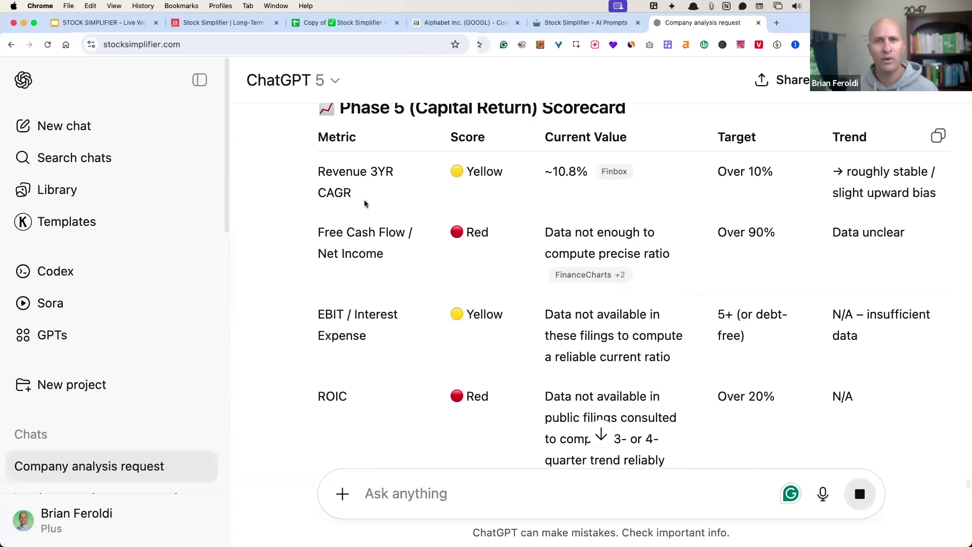
drag(364, 200, 290, 177)
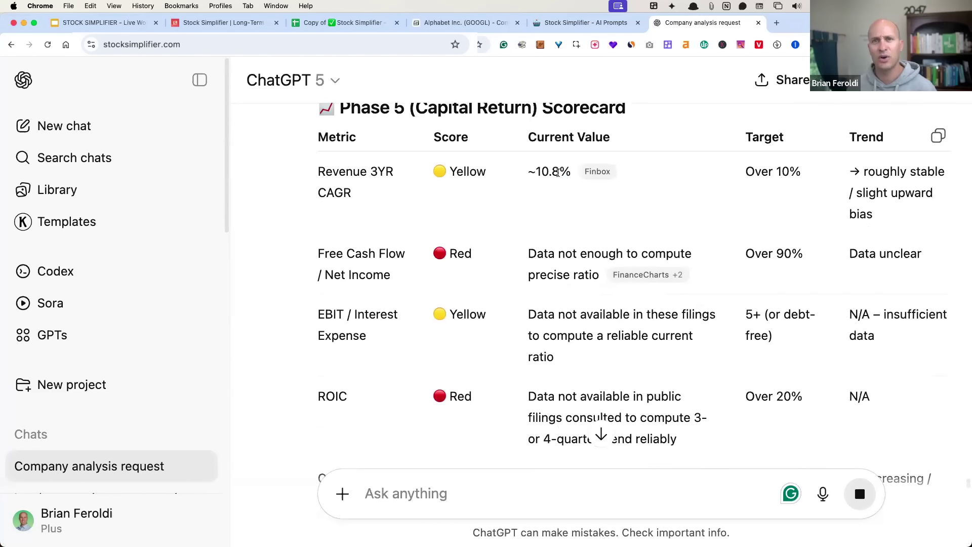
drag(570, 173, 527, 176)
scroll(581, 223, up, 1)
drag(493, 193, 433, 191)
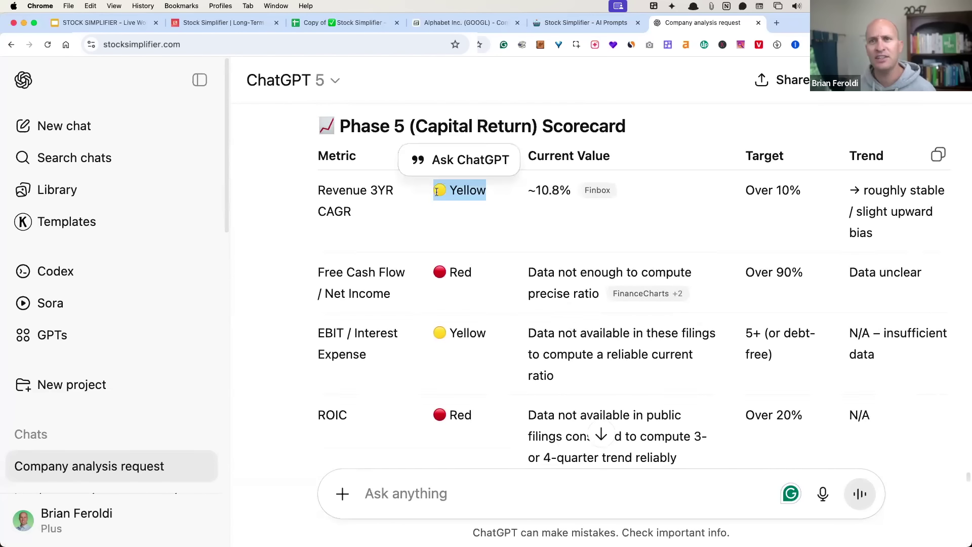
- Check the revenue growth thresholds on the Phase 5 Key Metrics slide, and highlight the Revenue 3YR CAGR target and trend in ChatGPT
click(113, 23)
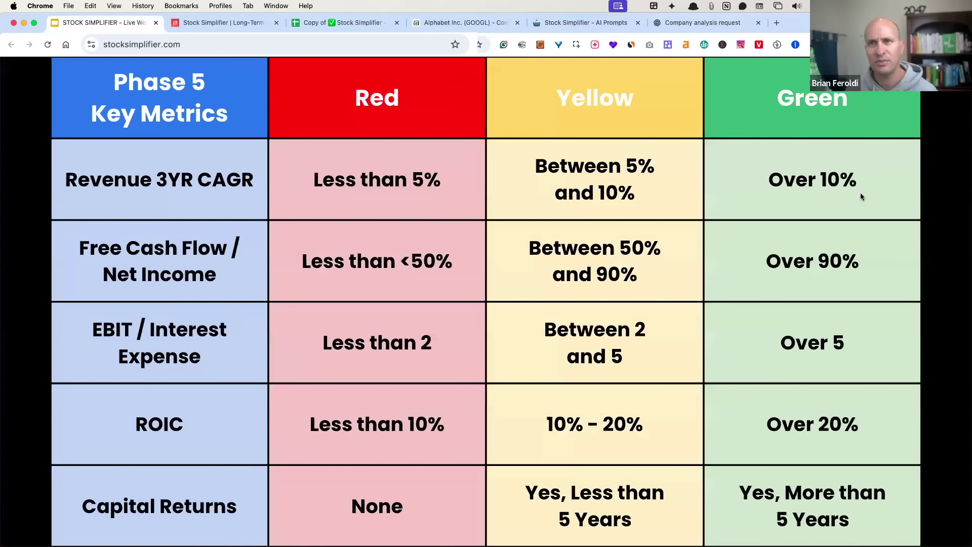
click(701, 22)
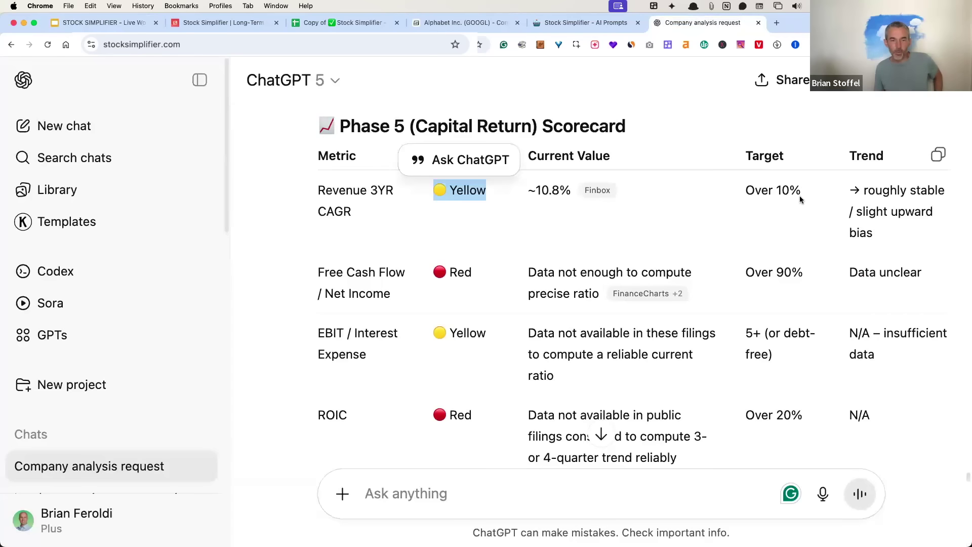
drag(810, 197, 744, 191)
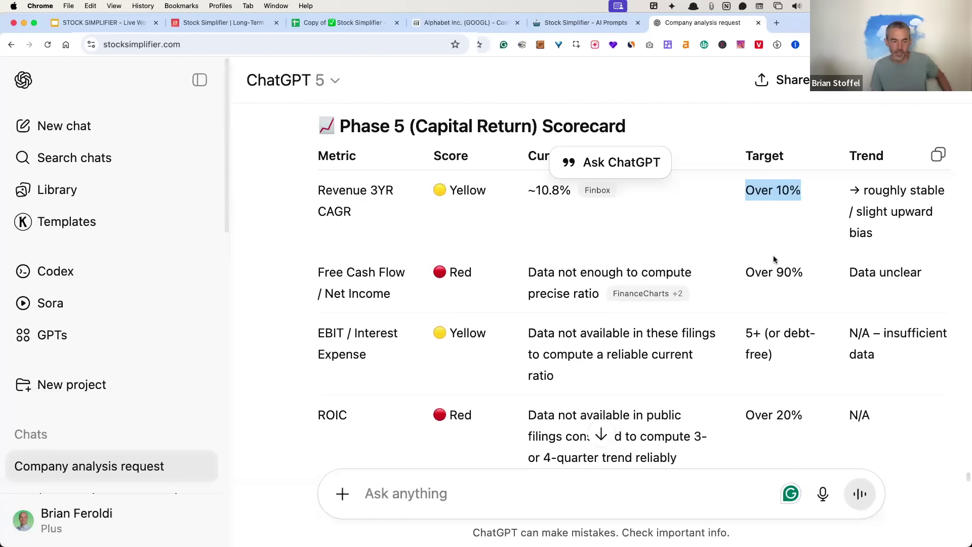
triple_click(854, 198)
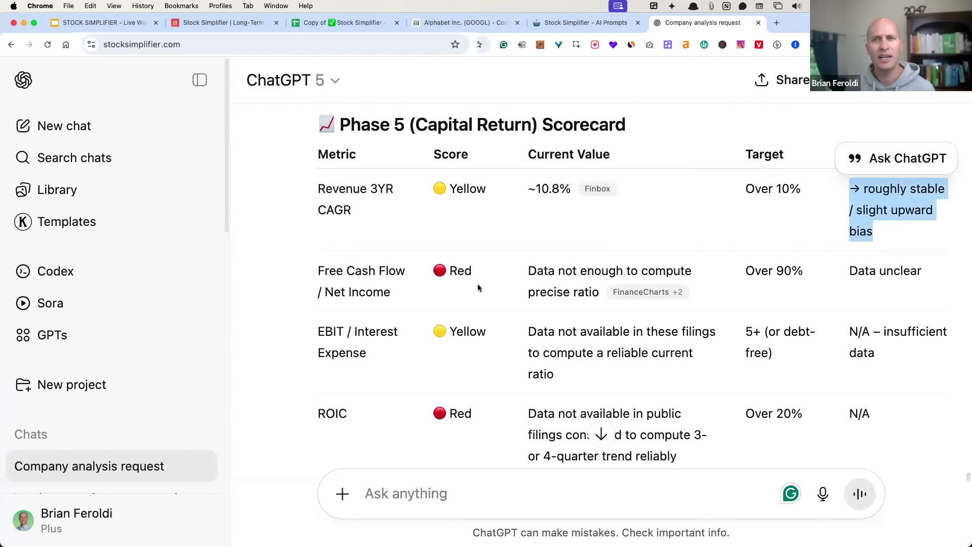
- Examine the Free Cash Flow / Net Income row, highlighting its score, current value, target and trend
click(363, 287)
drag(315, 271, 603, 292)
mouse_move(630, 293)
drag(947, 268, 754, 270)
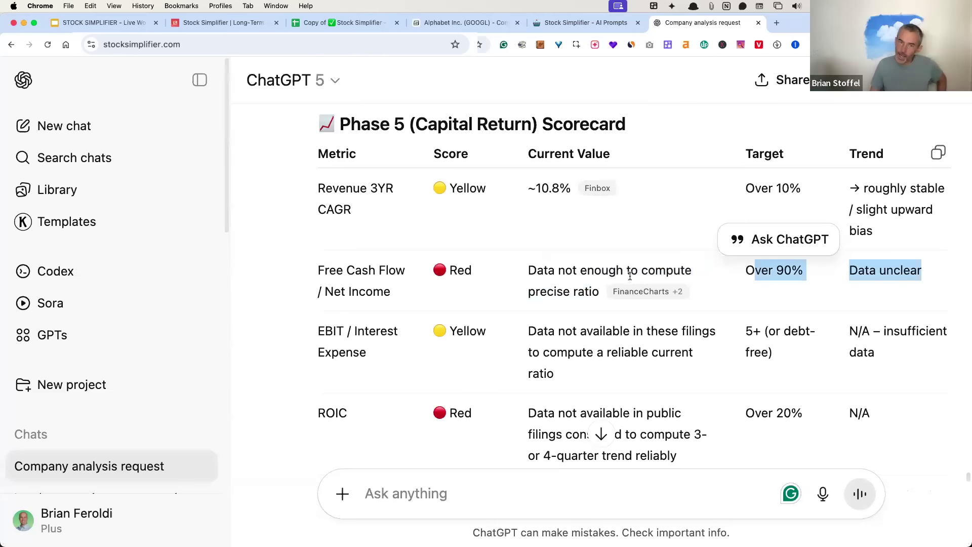
scroll(562, 274, down, 1)
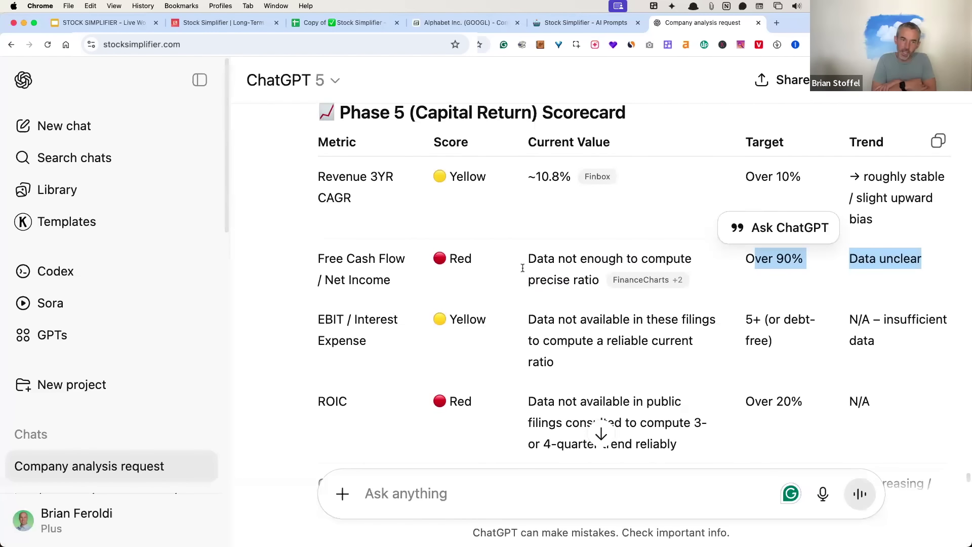
double_click(456, 259)
click(599, 286)
scroll(630, 289, down, 1)
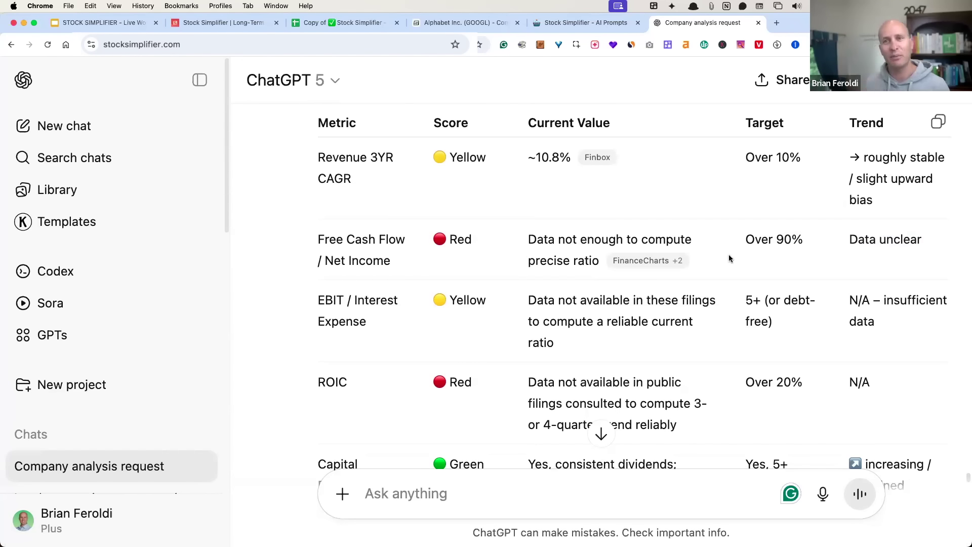
- Examine the EBIT / Interest Expense row, highlighting the metric name, its target and its score
drag(315, 237, 368, 300)
scroll(390, 292, down, 1)
click(446, 280)
drag(479, 283, 319, 282)
click(590, 337)
drag(772, 304, 740, 291)
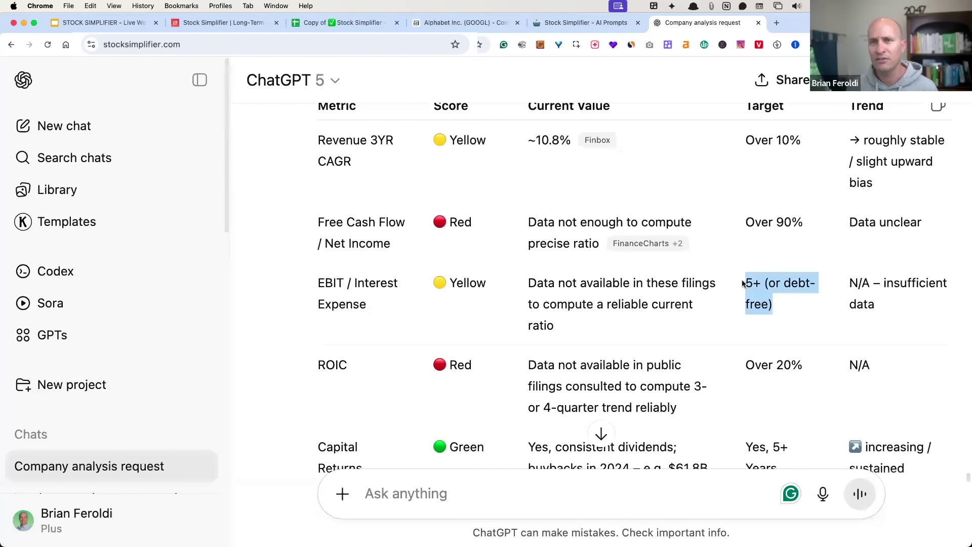
drag(497, 284, 406, 281)
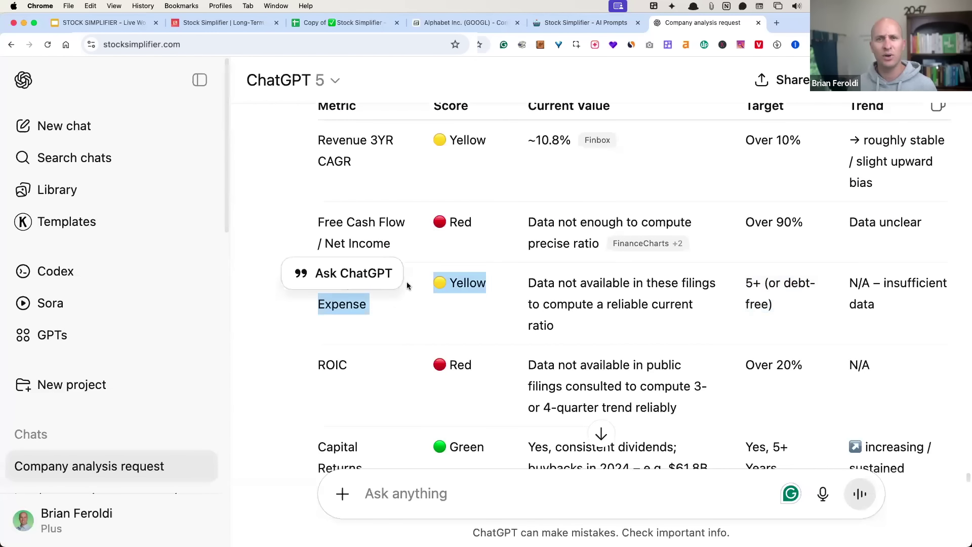
click(435, 292)
- Read the Phase 5 overall assessment through to its sources, and regenerate the ChatGPT response with Try again
scroll(436, 292, down, 4)
scroll(484, 322, down, 8)
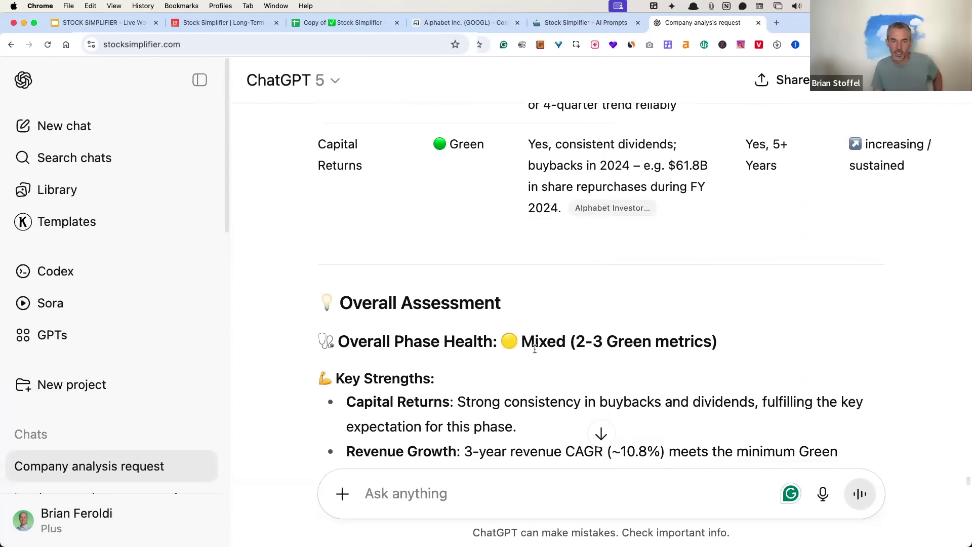
scroll(534, 348, down, 15)
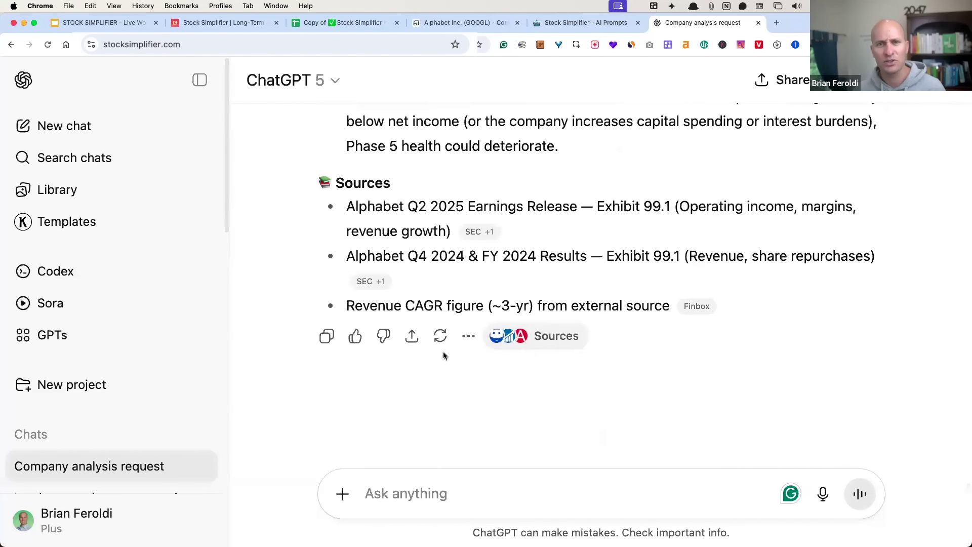
click(442, 336)
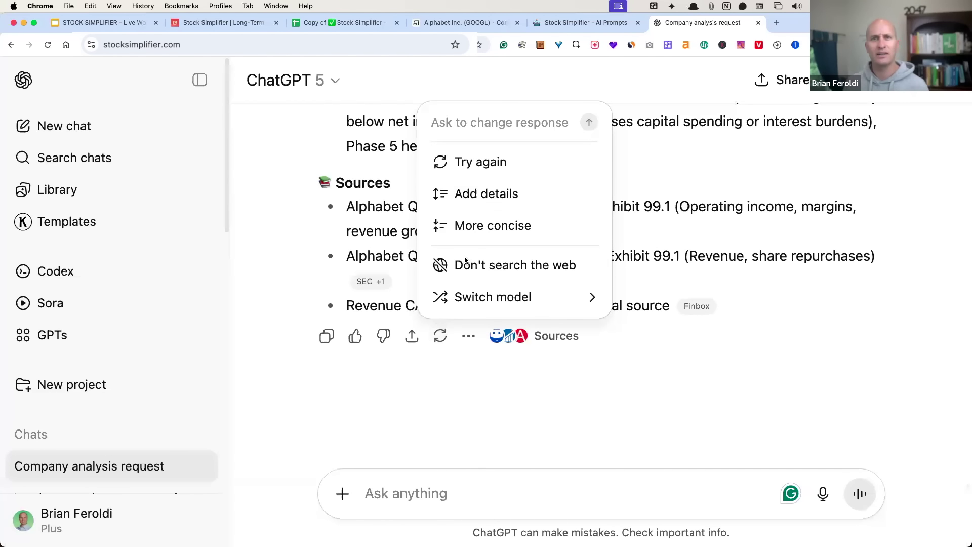
click(499, 161)
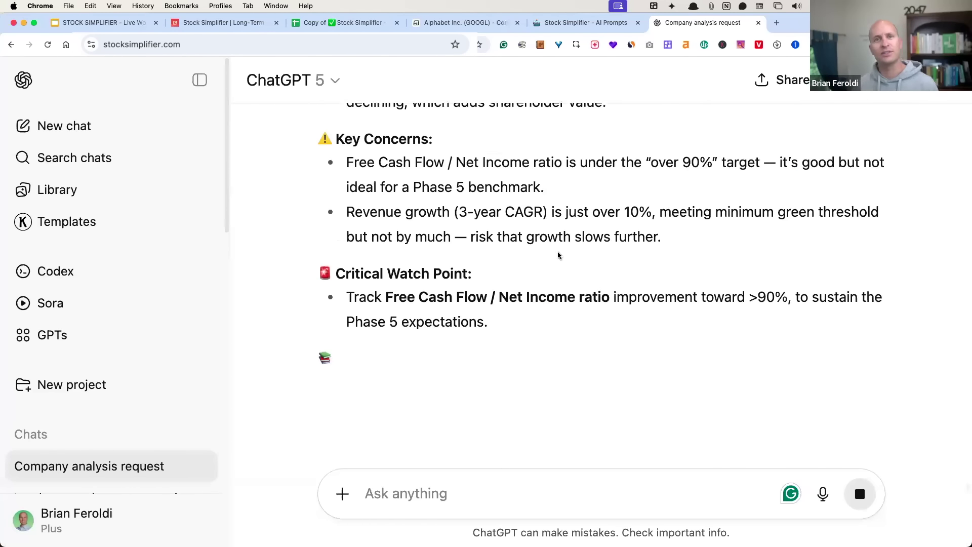
- Look over the regenerated Phase 5 scorecard and highlight the Revenue 3YR CAGR metric name
scroll(656, 344, up, 15)
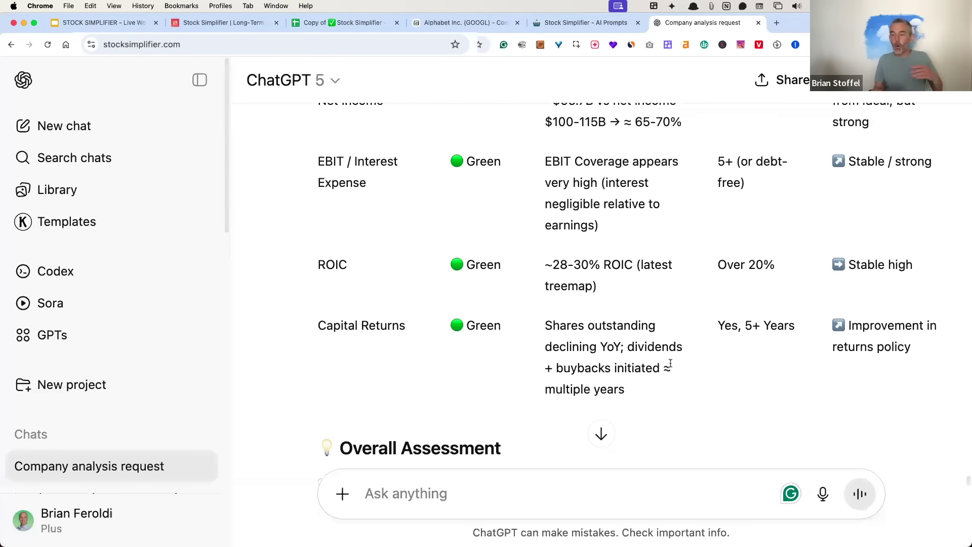
scroll(670, 363, down, 3)
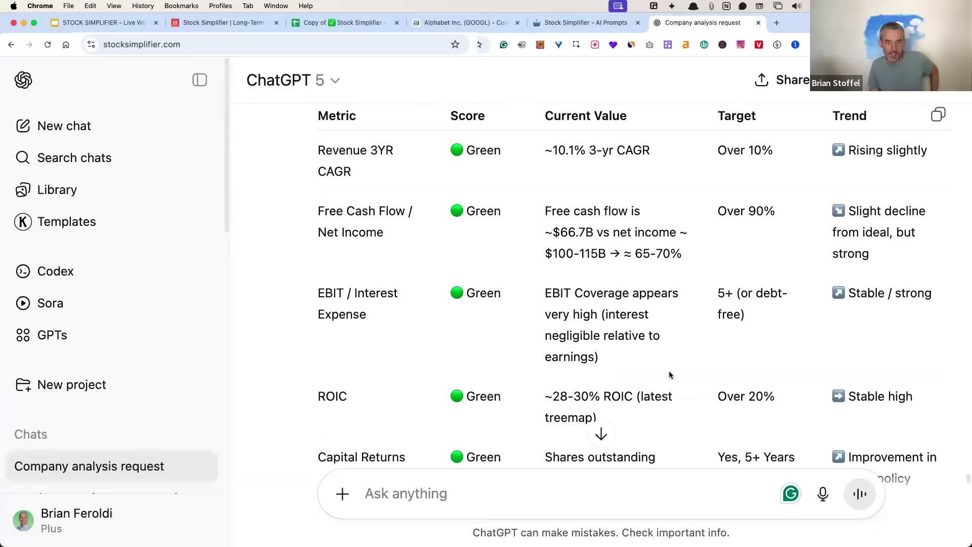
scroll(668, 377, down, 1)
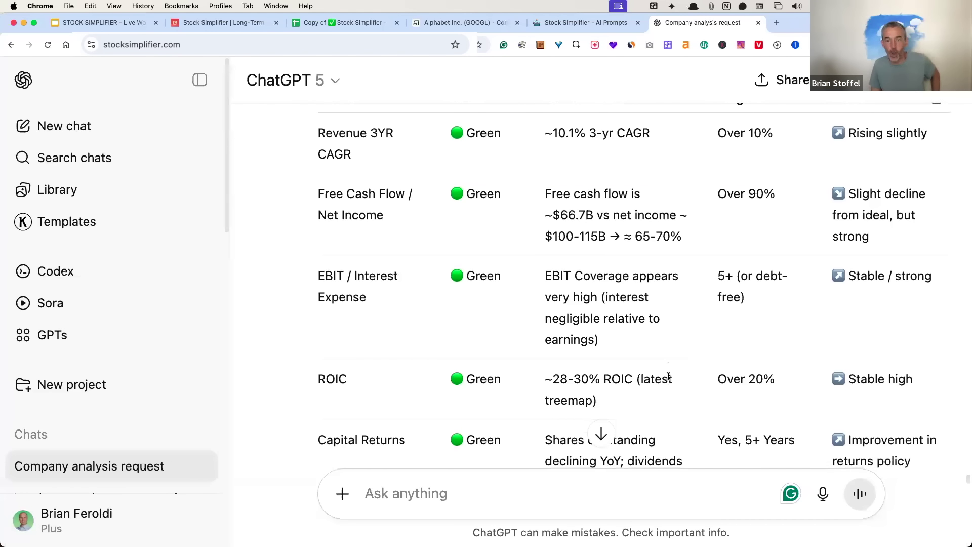
scroll(669, 376, up, 1)
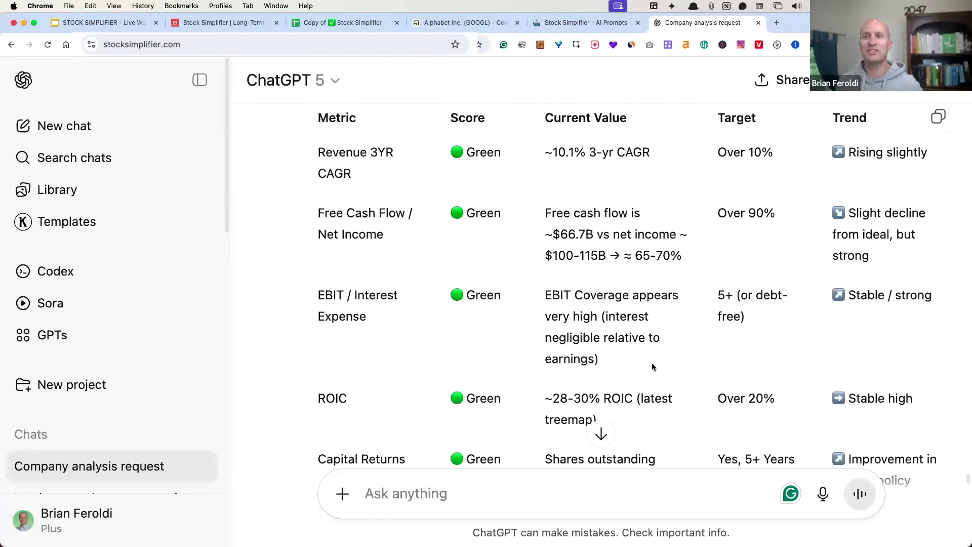
scroll(662, 374, up, 3)
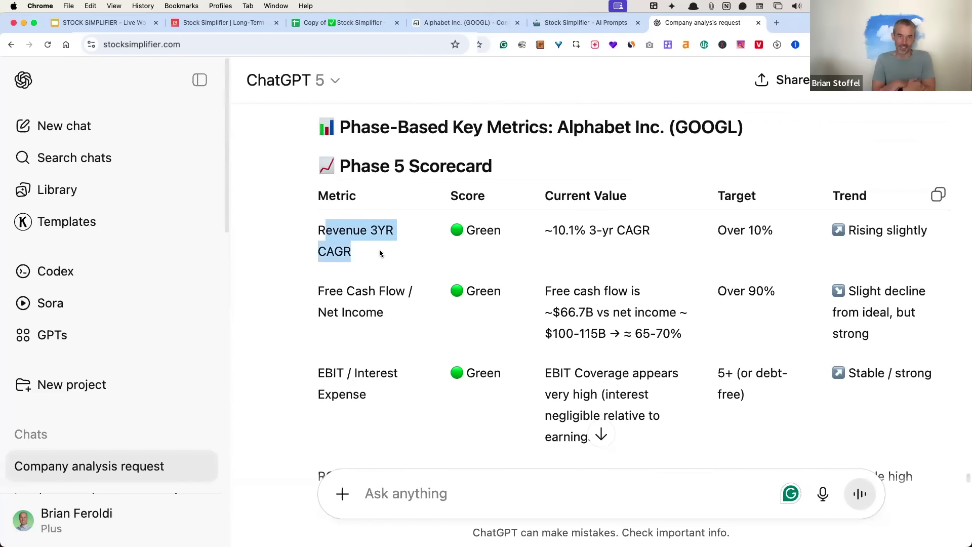
drag(325, 229, 380, 254)
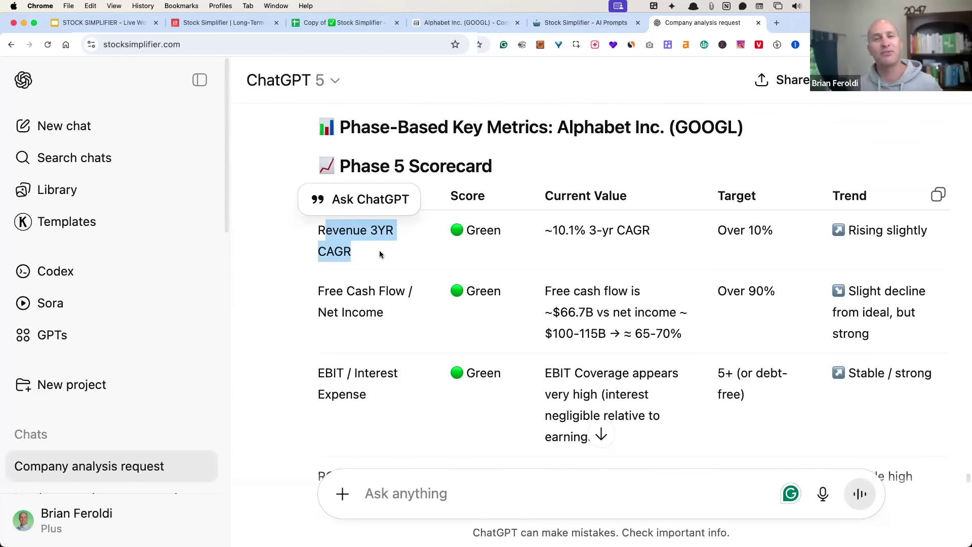
click(390, 249)
drag(353, 257, 308, 229)
click(376, 249)
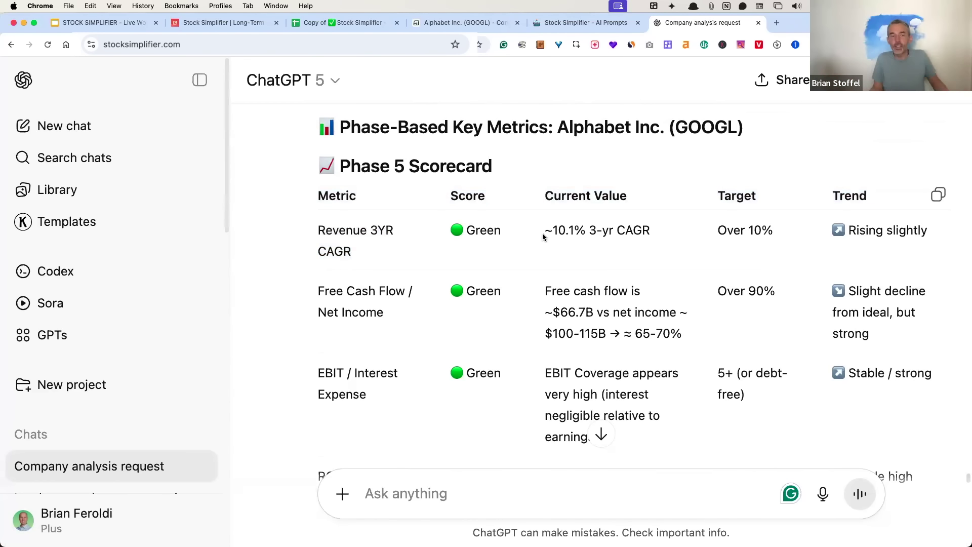
- Examine the rest of the Revenue 3YR CAGR row, highlighting its current value, target and trend
drag(542, 233, 928, 231)
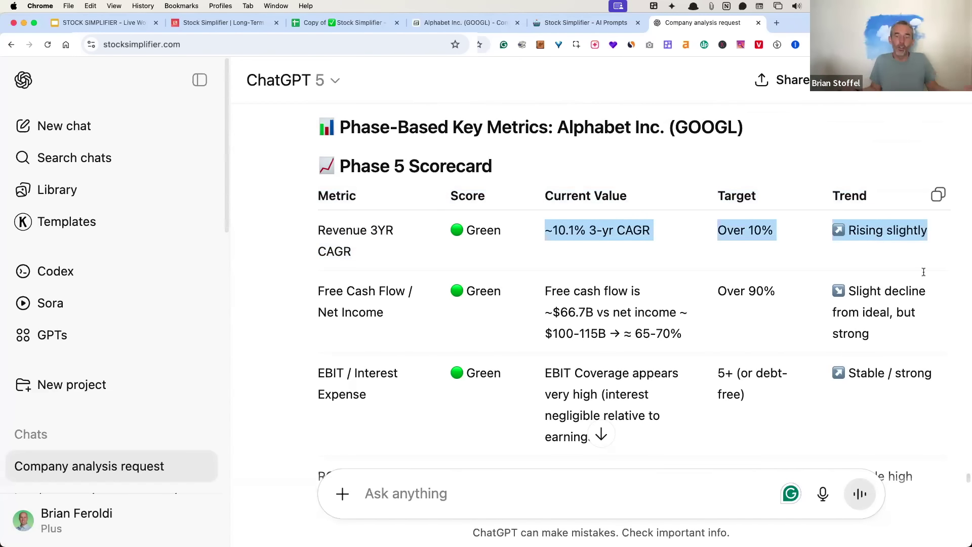
click(673, 286)
drag(319, 232, 364, 245)
click(472, 236)
drag(513, 234, 530, 226)
click(641, 225)
triple_click(565, 229)
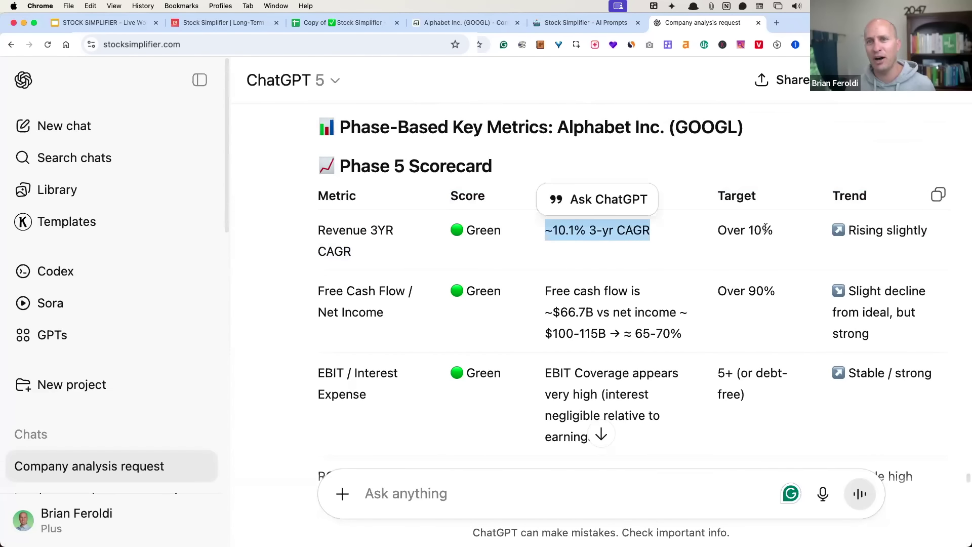
drag(762, 229, 691, 227)
- Examine the regenerated Free Cash Flow / Net Income row, highlighting its metric name, current value, target, score and trend
scroll(404, 305, down, 1)
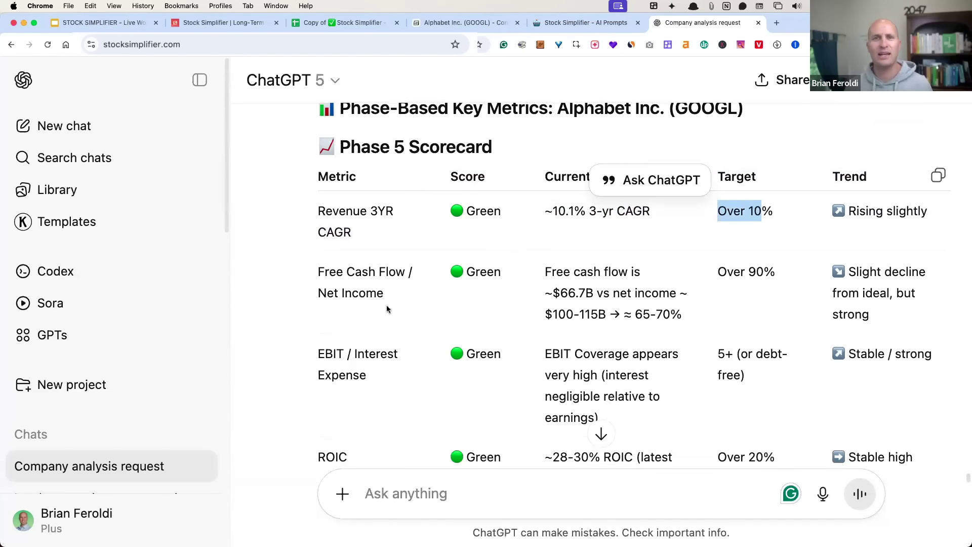
drag(376, 294, 292, 278)
click(420, 277)
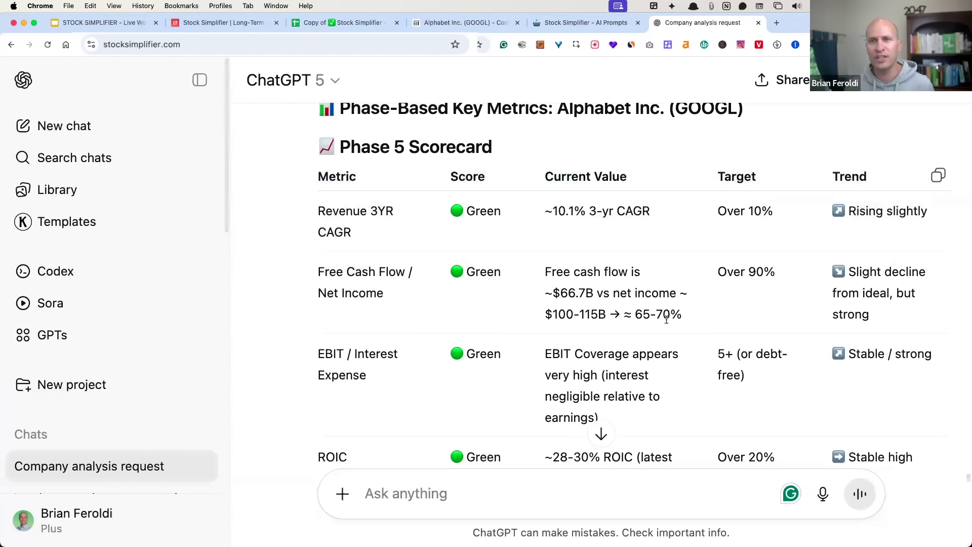
drag(681, 313, 610, 314)
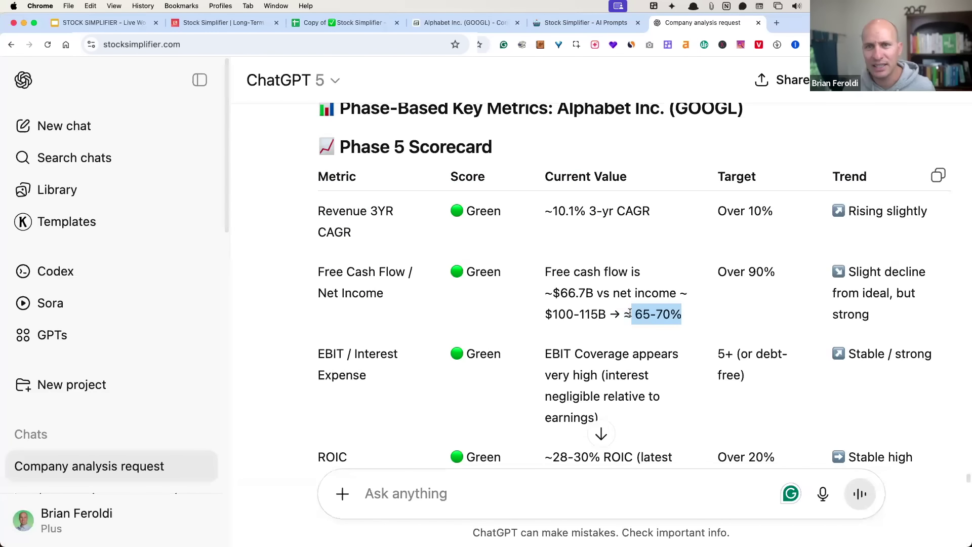
click(772, 274)
drag(785, 271, 545, 288)
click(503, 273)
drag(442, 273, 502, 271)
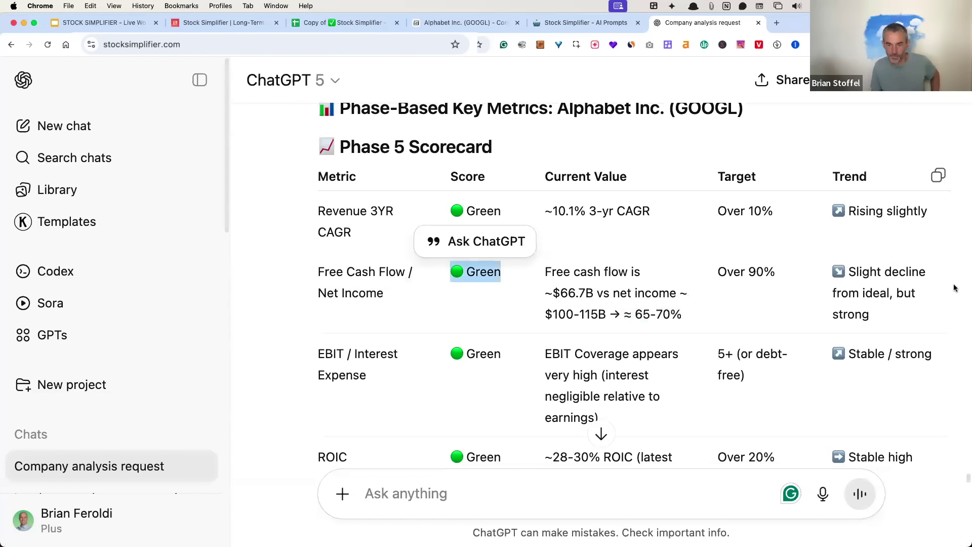
drag(881, 317, 827, 272)
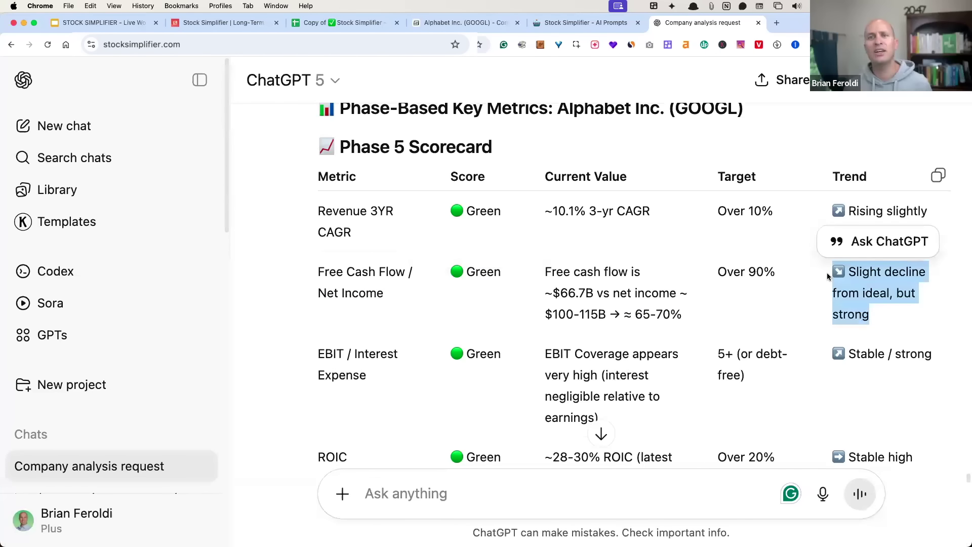
- Examine the regenerated EBIT / Interest Expense row, highlighting its current value, target and score
scroll(575, 286, down, 3)
click(566, 295)
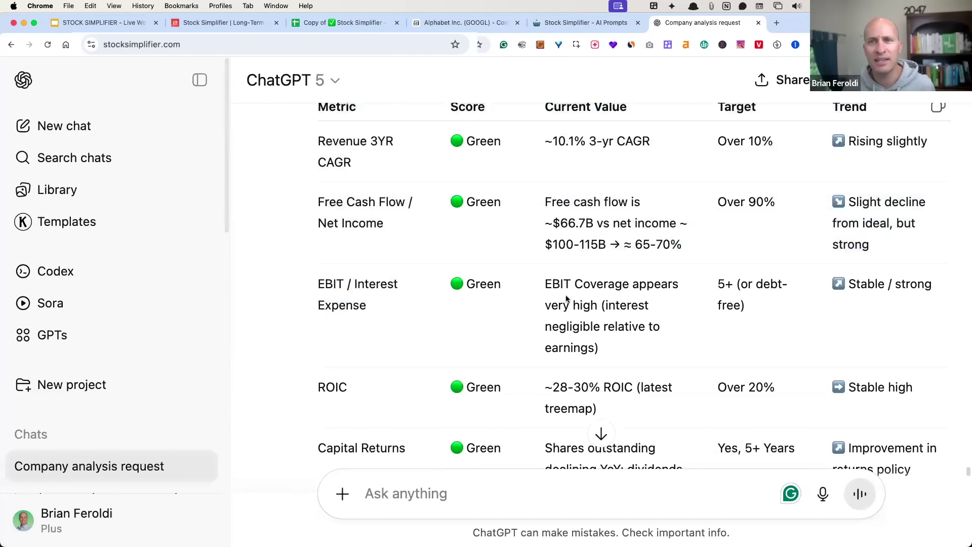
drag(597, 338, 549, 283)
click(766, 293)
drag(766, 300, 710, 284)
click(431, 287)
drag(463, 284, 502, 281)
- Examine the ROIC row, highlighting its metric name, score, current value, target and trend
scroll(573, 290, down, 3)
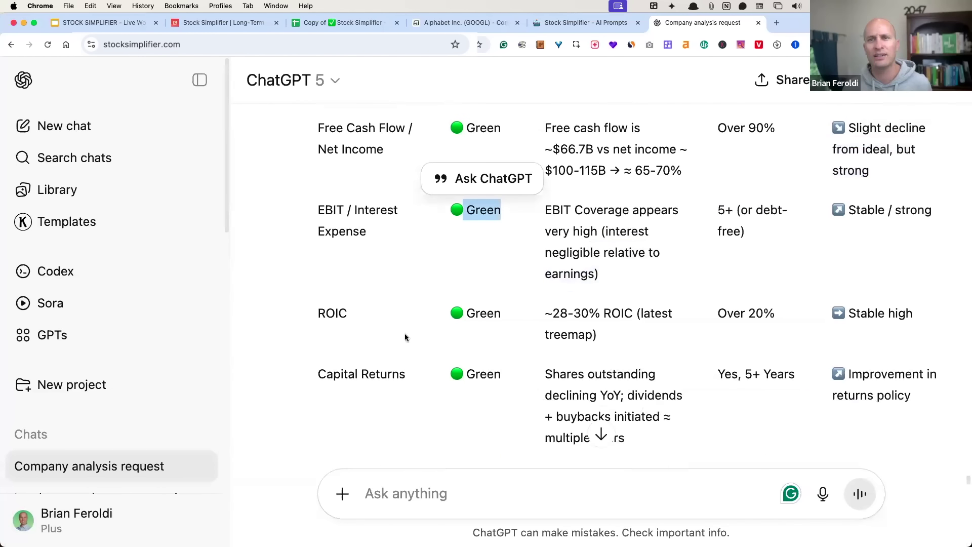
drag(348, 314, 414, 329)
click(446, 315)
drag(487, 314, 538, 330)
click(595, 338)
drag(595, 339, 538, 314)
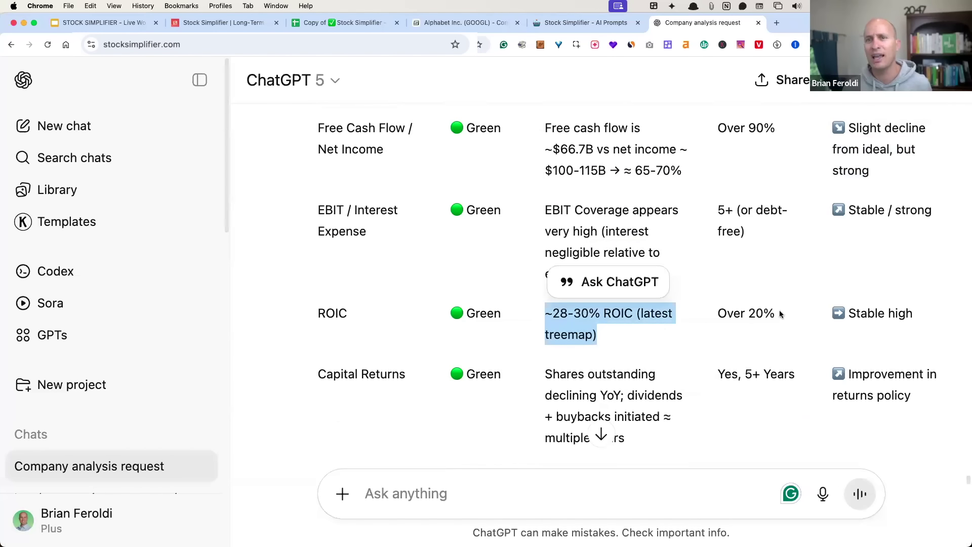
drag(705, 306, 832, 307)
double_click(851, 311)
- Examine the Capital Returns row, highlighting its metric name, current value and target
scroll(525, 359, down, 1)
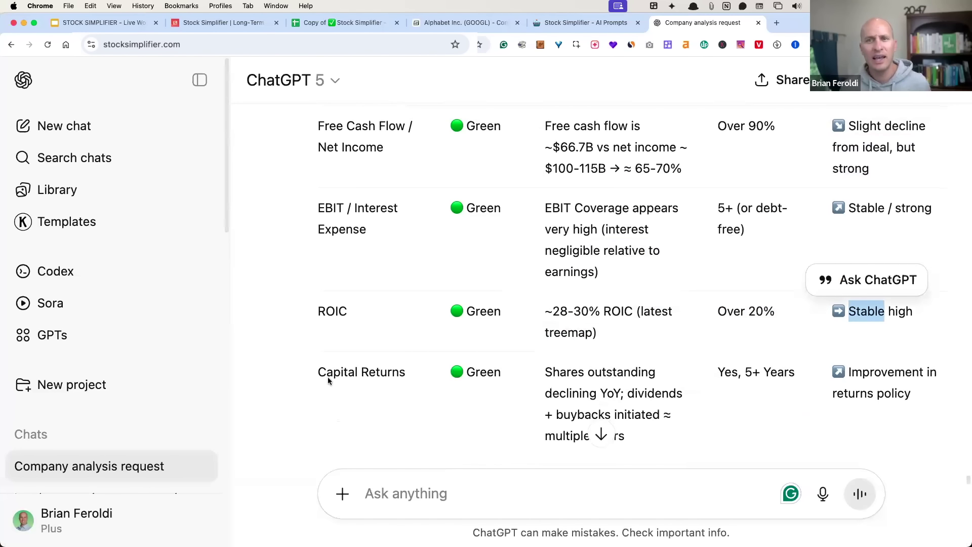
drag(320, 371, 411, 370)
scroll(565, 360, down, 1)
drag(545, 349, 632, 414)
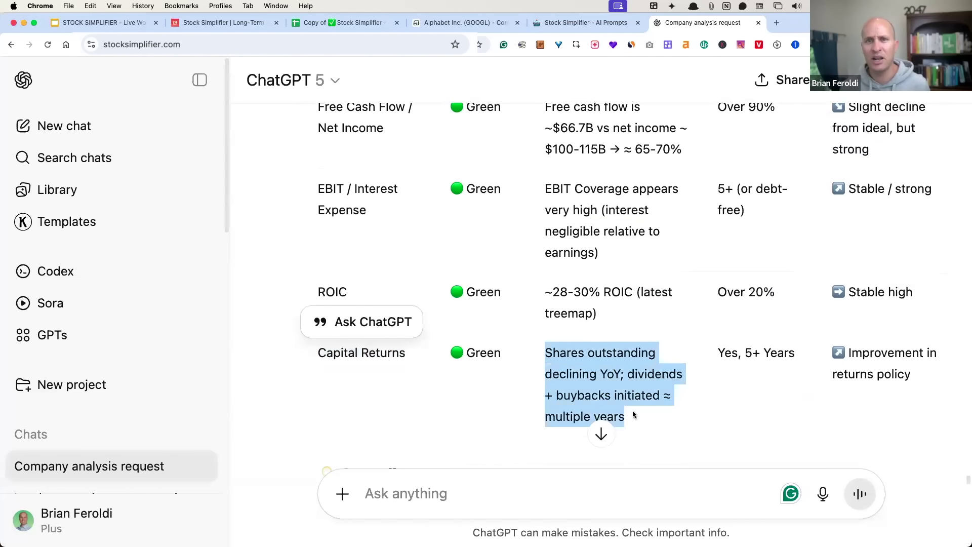
drag(721, 354, 795, 354)
drag(860, 369, 860, 368)
click(763, 350)
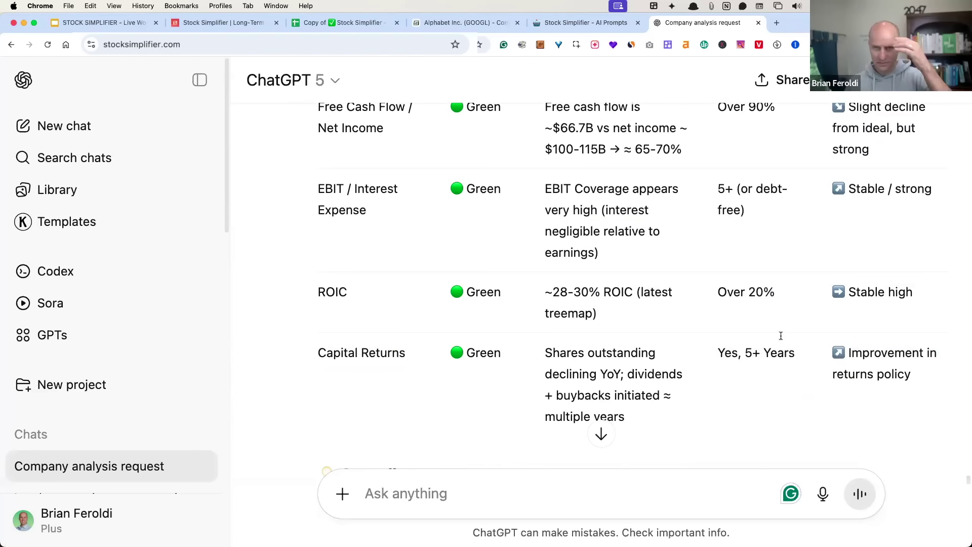
- Review the Overall Assessment's Key Strengths, highlighting the ROIC and capital returns points
scroll(724, 337, down, 5)
scroll(722, 337, down, 2)
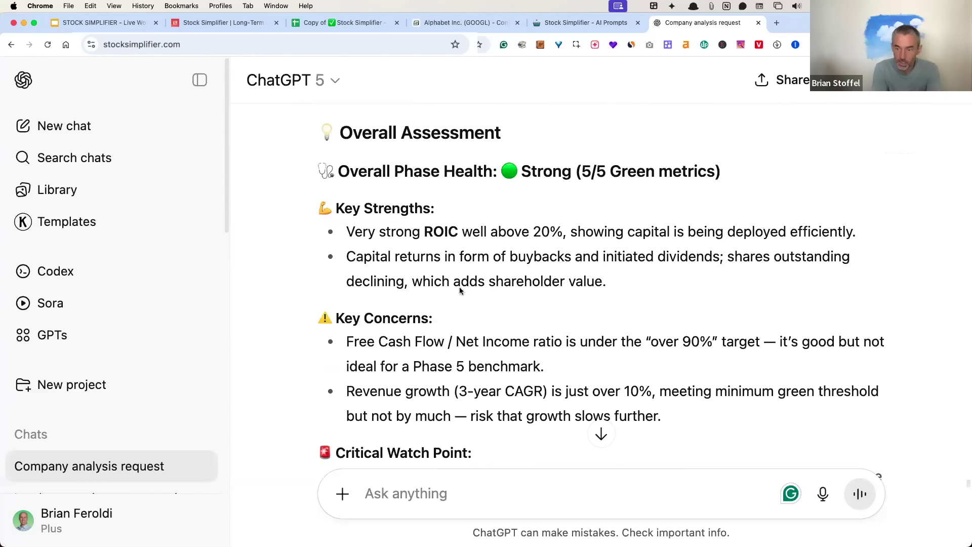
drag(347, 232, 655, 221)
click(502, 273)
scroll(499, 272, down, 1)
drag(362, 223, 591, 224)
scroll(355, 253, down, 1)
- Review the Key Concerns, highlighting the Free Cash Flow / Net Income and revenue growth points
drag(336, 262, 407, 265)
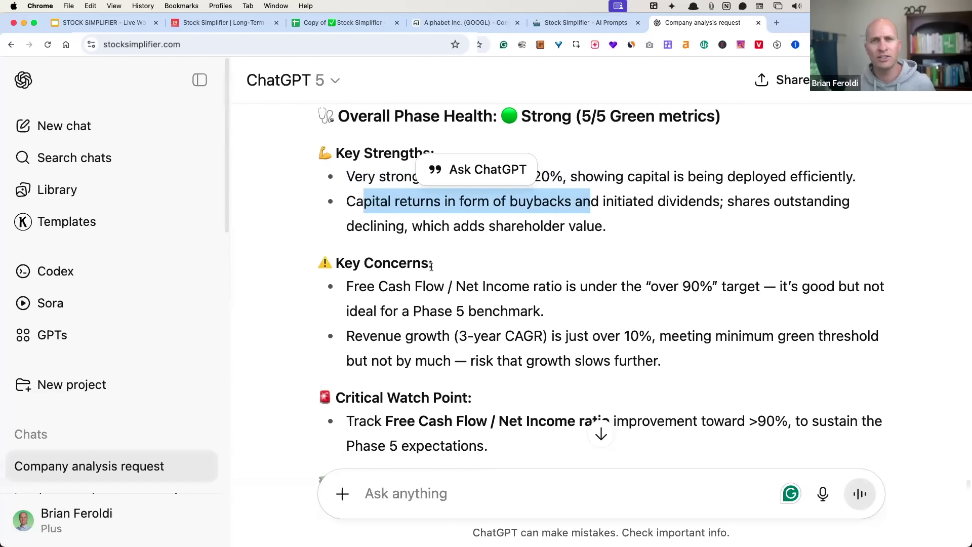
scroll(405, 261, down, 2)
drag(364, 207, 653, 219)
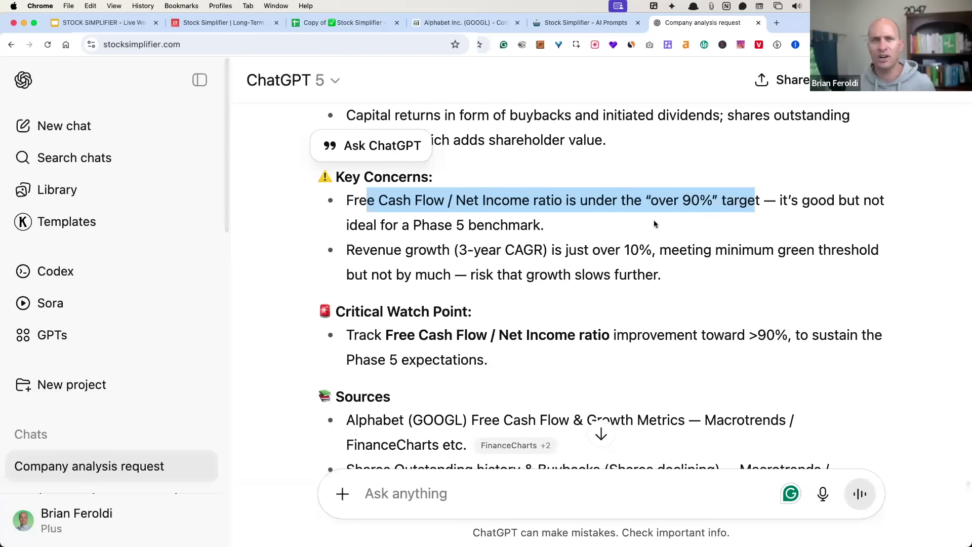
drag(346, 250, 663, 276)
scroll(445, 239, down, 2)
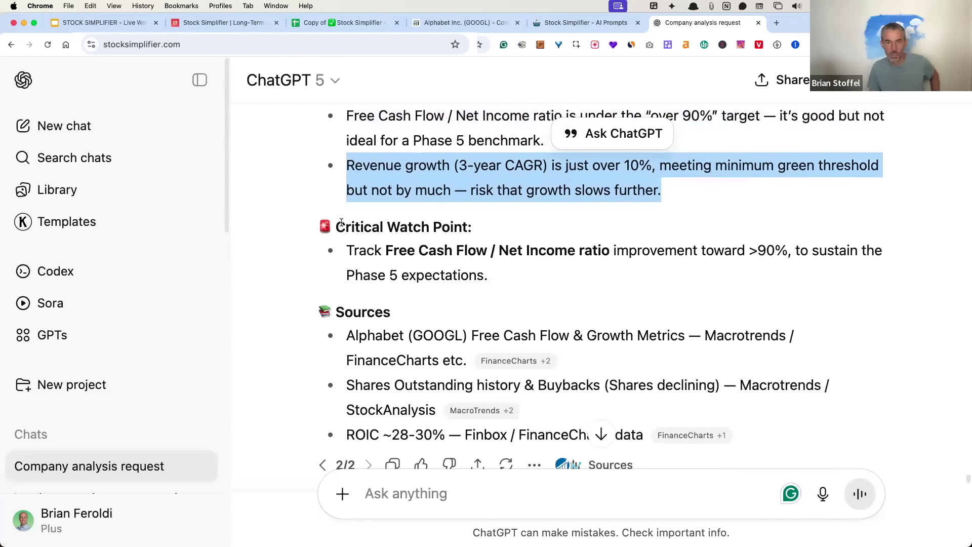
- Highlight the Critical Watch Point section, clear the selection, and look over the cited sources
drag(340, 223, 447, 222)
drag(490, 263, 334, 225)
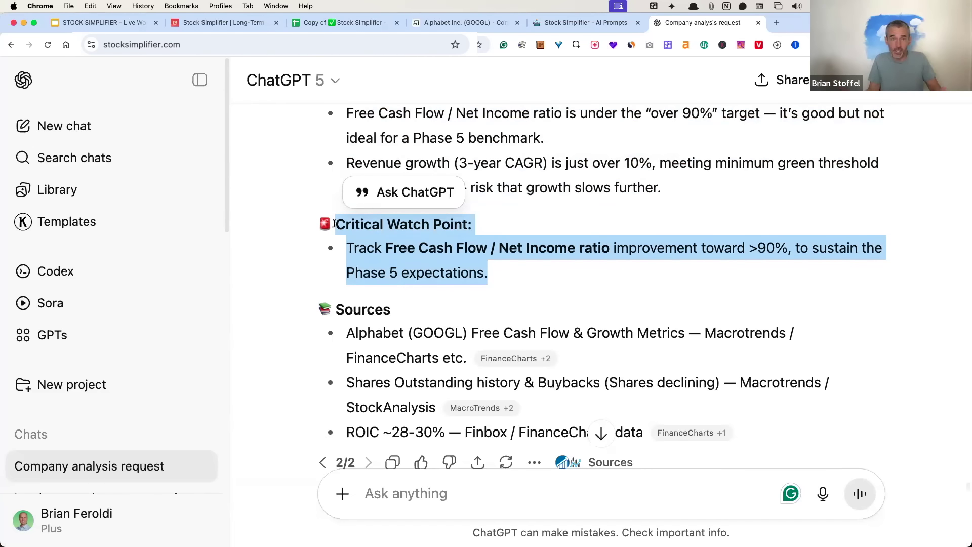
scroll(460, 229, down, 1)
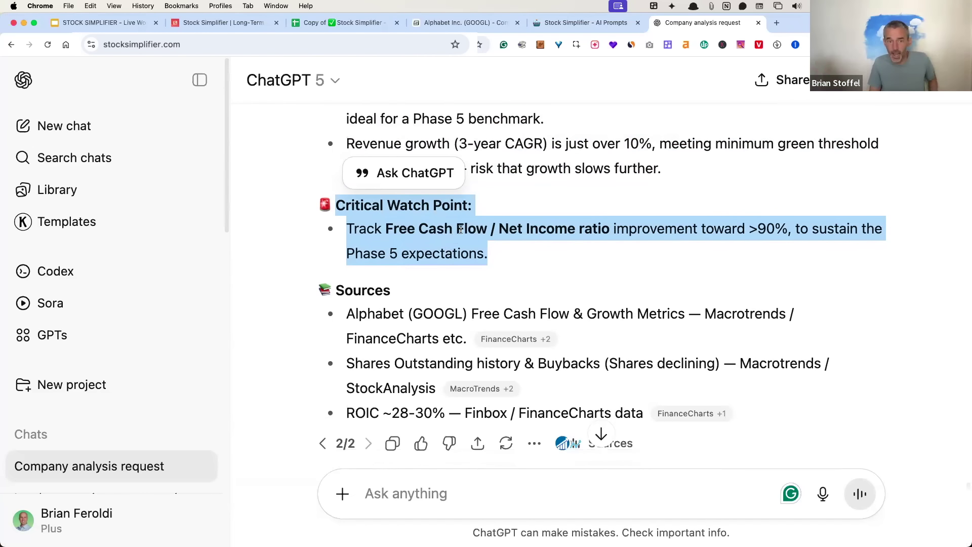
click(549, 273)
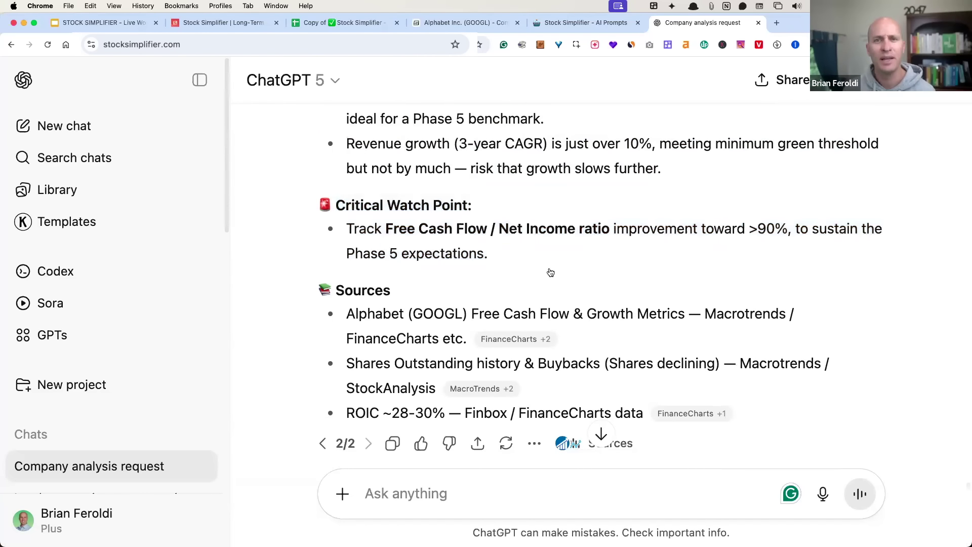
scroll(549, 267, down, 3)
scroll(494, 278, up, 5)
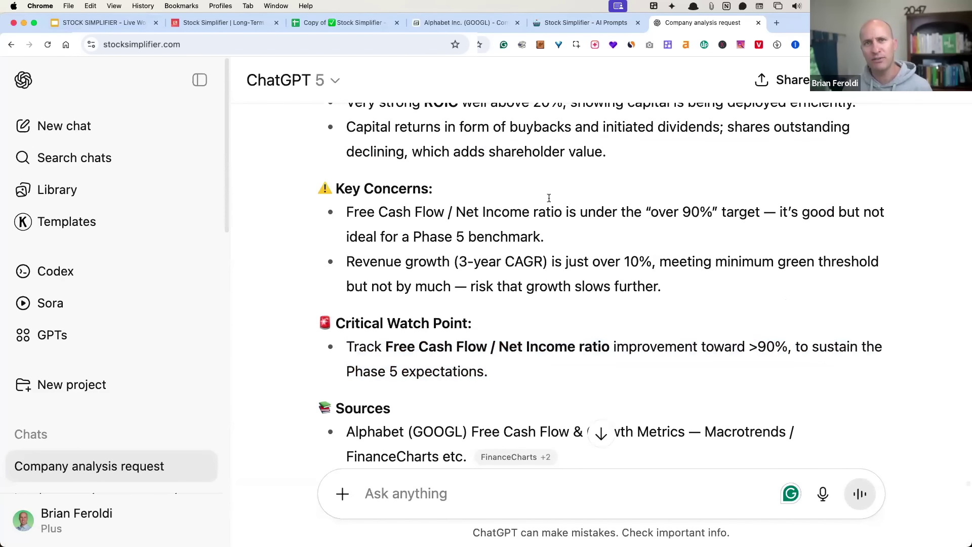
- Switch to Alphabet's Fiscal.ai overview and check the Company Statistics
click(457, 25)
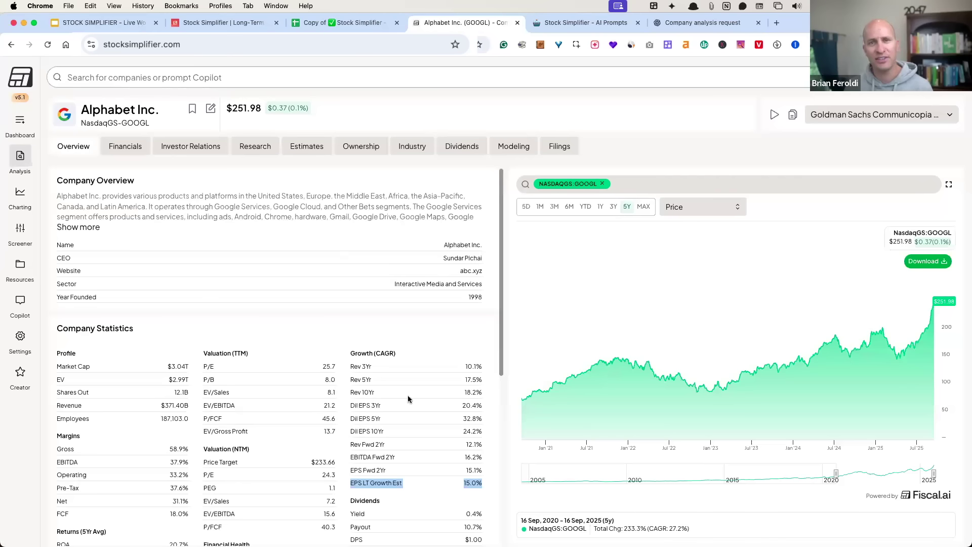
scroll(229, 342, down, 3)
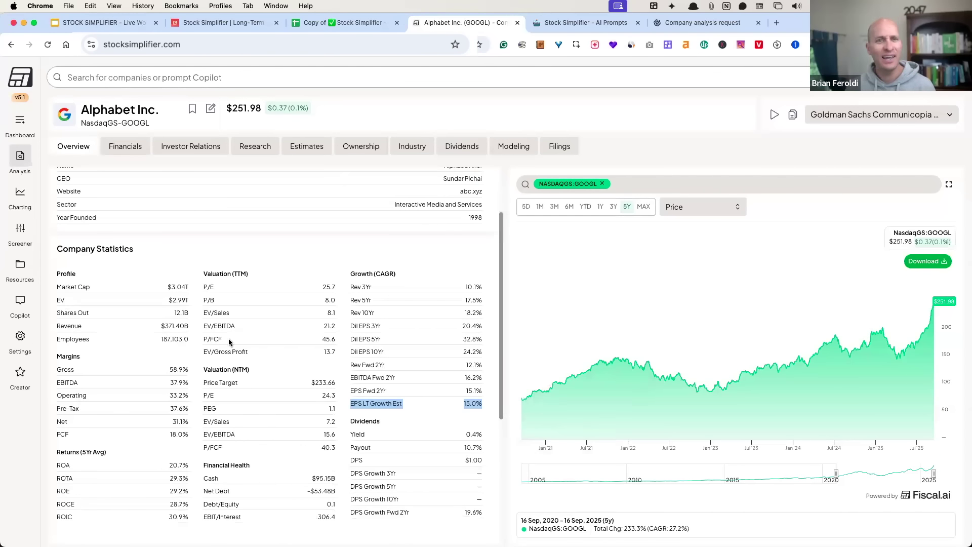
scroll(457, 348, up, 3)
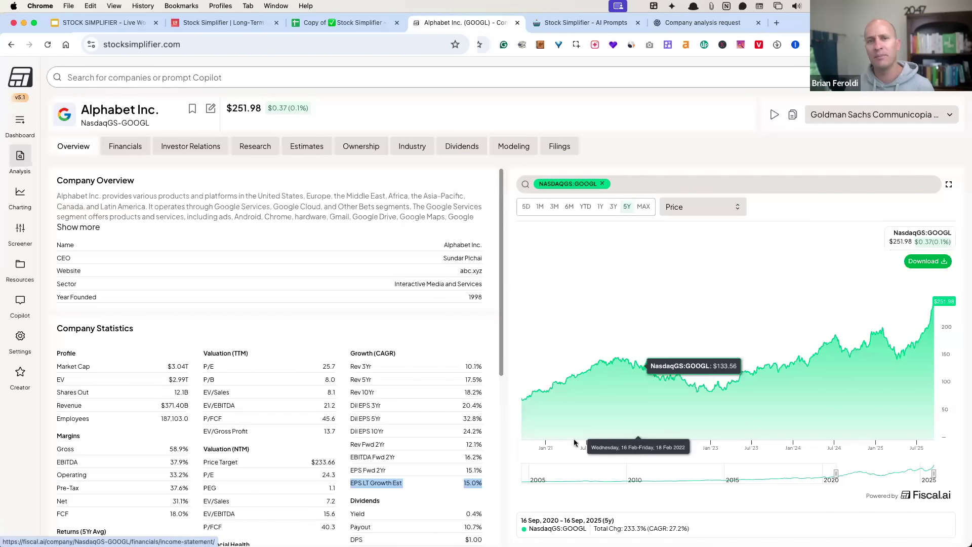
- Switch to the presentation and advance past the seven-part cheat sheet slide to the risk attributes table
click(99, 22)
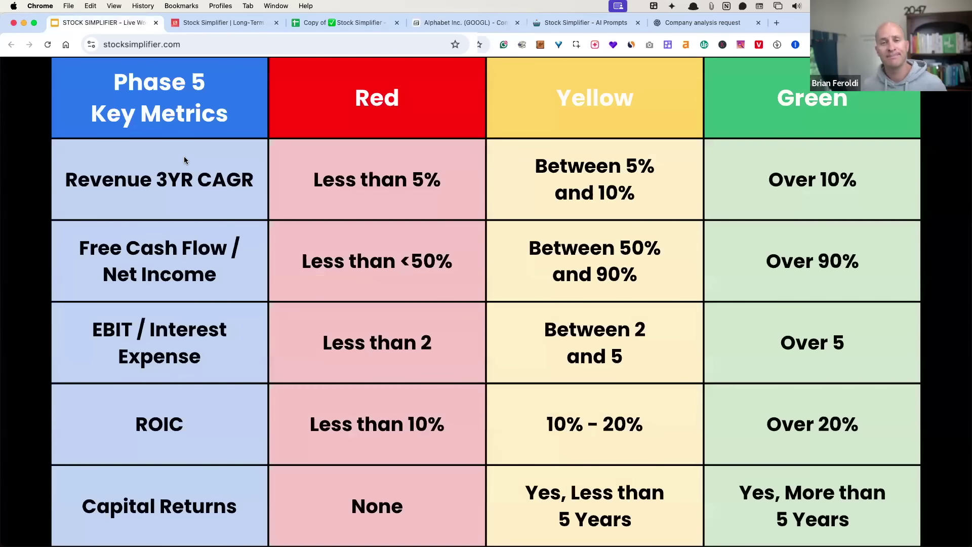
key(Right)
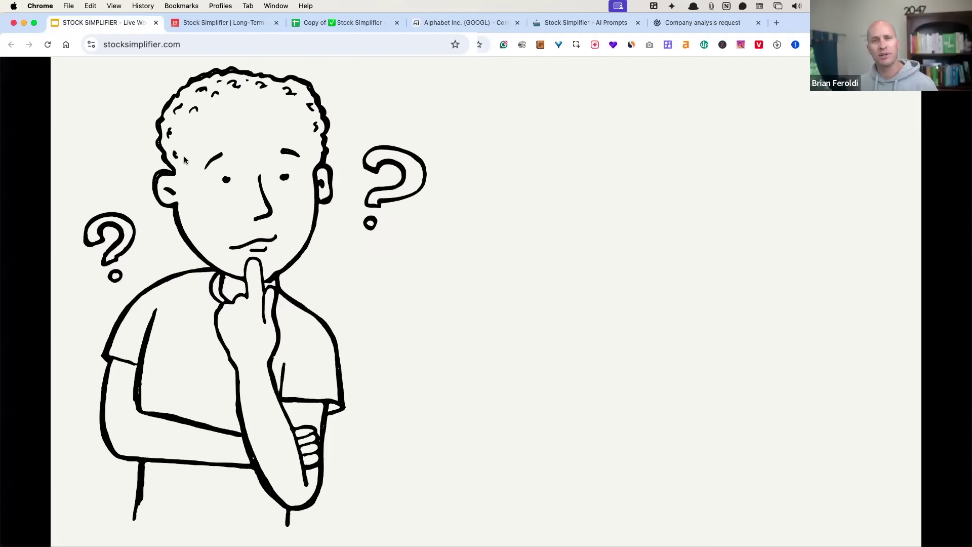
key(Right)
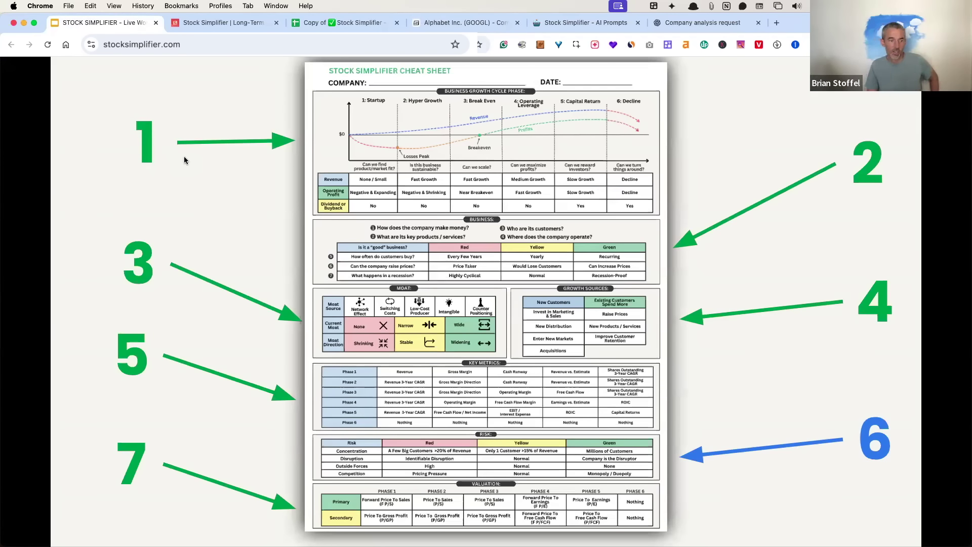
key(Right)
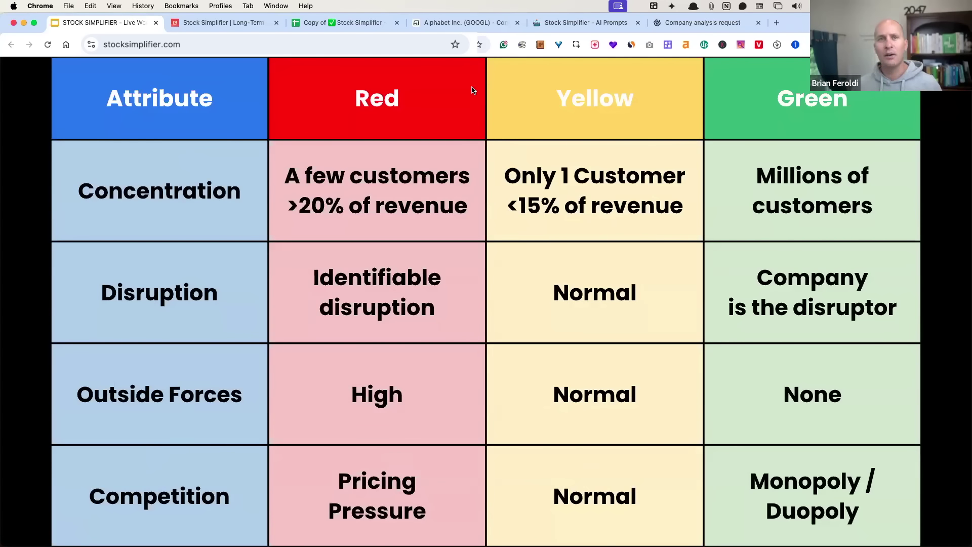
- Copy the Risk Analysis prompt from the AI Prompts list and submit it in the ChatGPT company analysis conversation
click(471, 22)
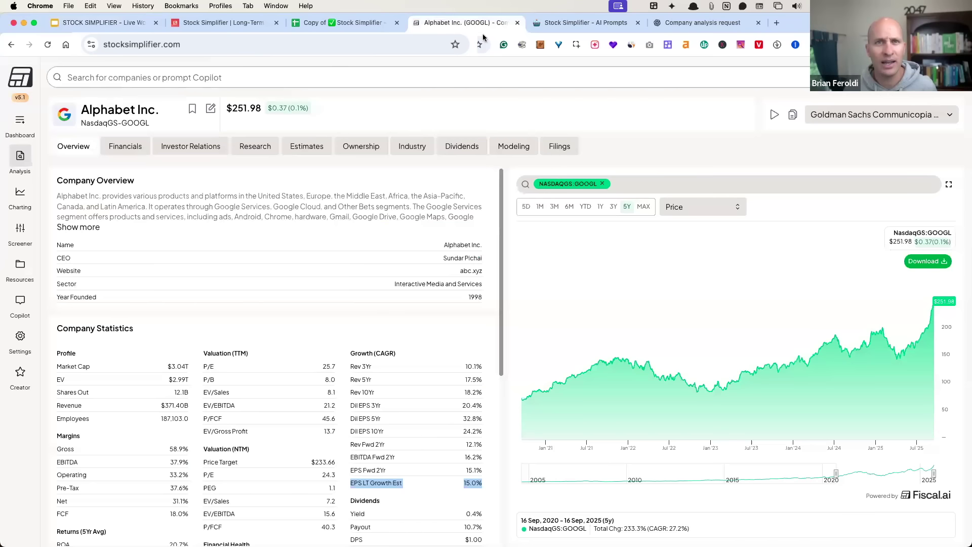
click(550, 23)
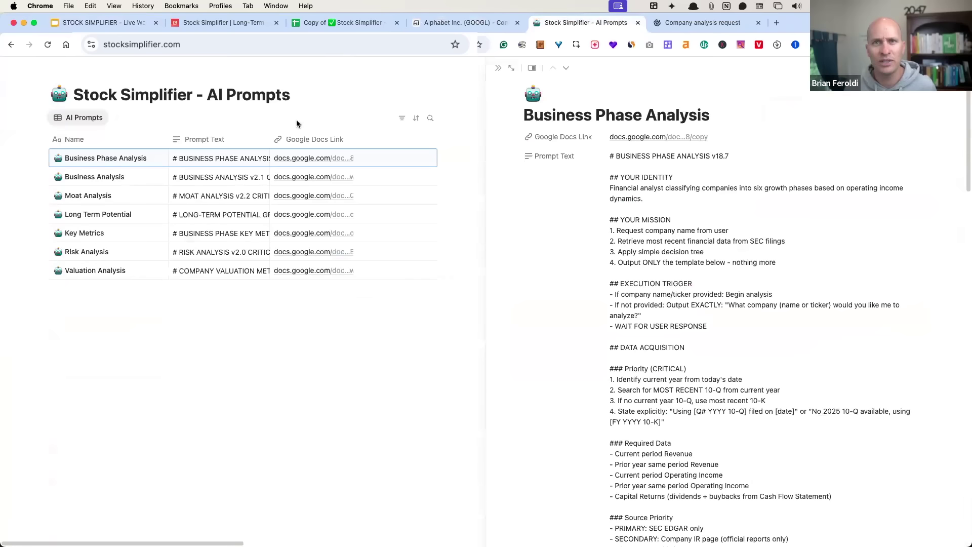
click(264, 252)
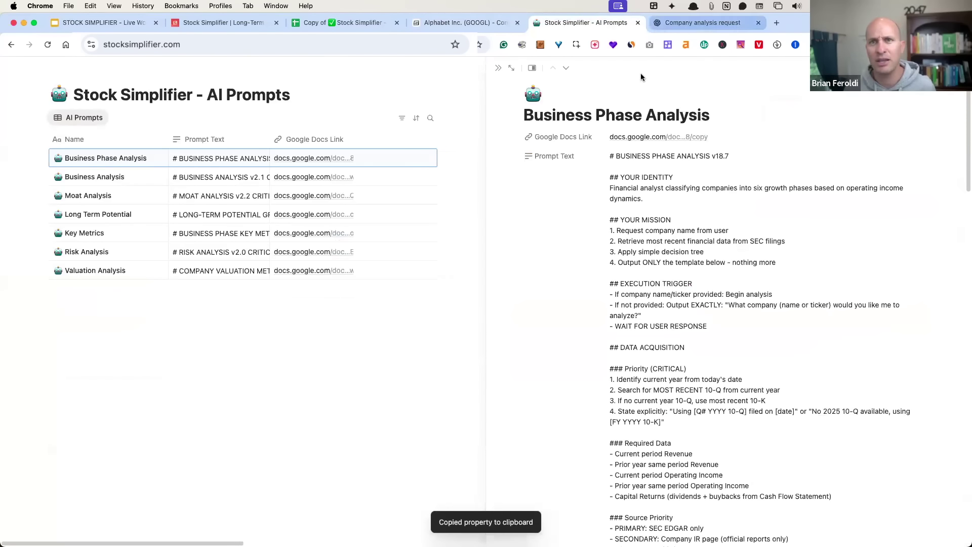
key(ctrl+Tab)
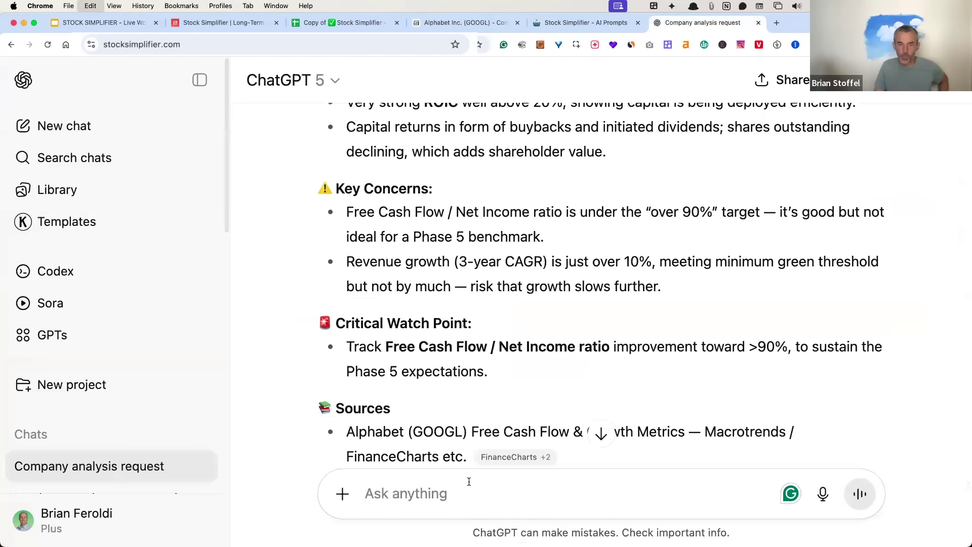
key(super+v)
key(Return)
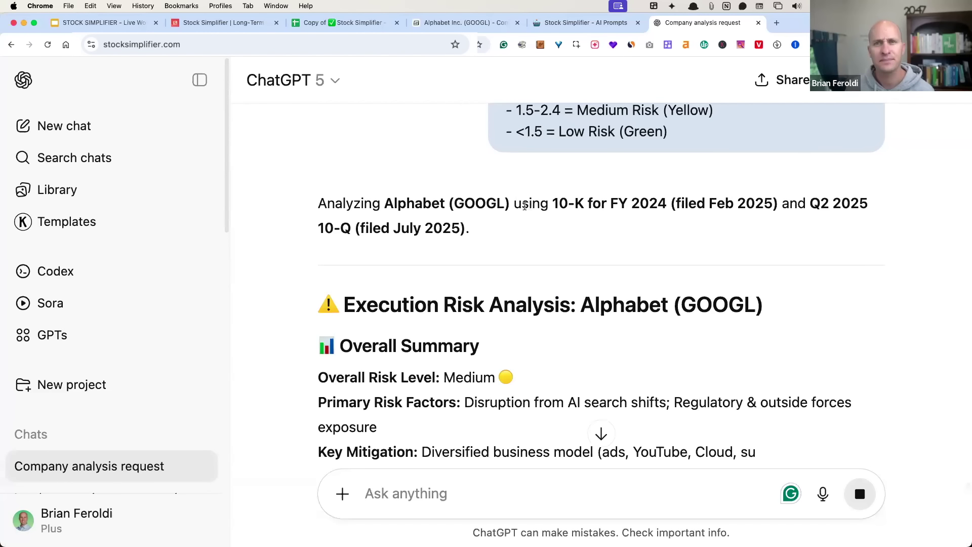
- Highlight the 10-K and 10-Q filings cited for the analysis, plus the Overall Summary heading and Overall Risk Level
drag(521, 203, 666, 202)
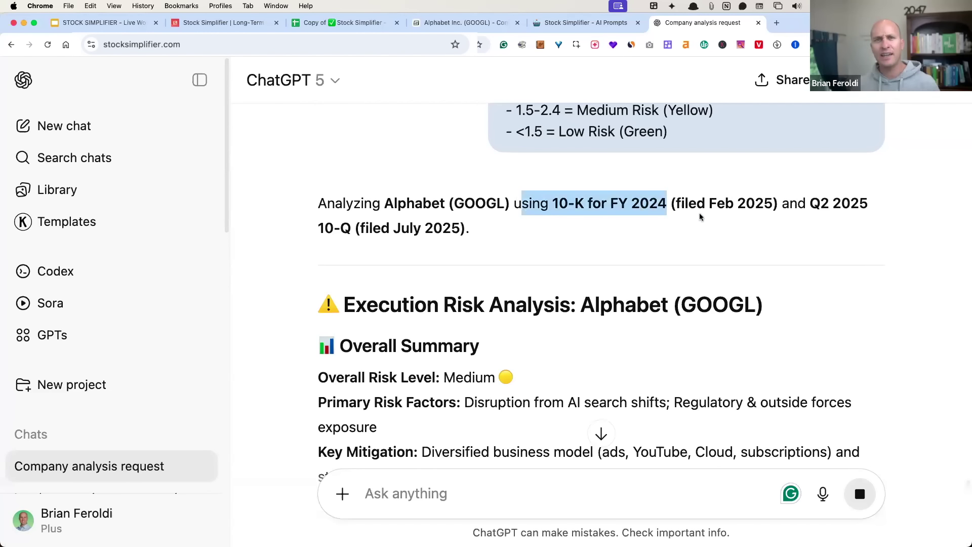
drag(811, 203, 765, 221)
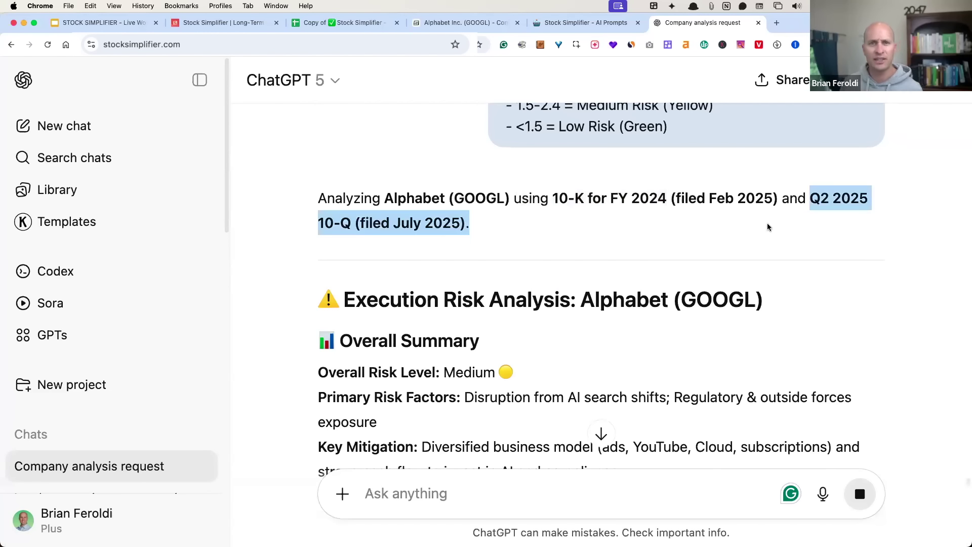
scroll(593, 238, down, 4)
drag(479, 238, 297, 234)
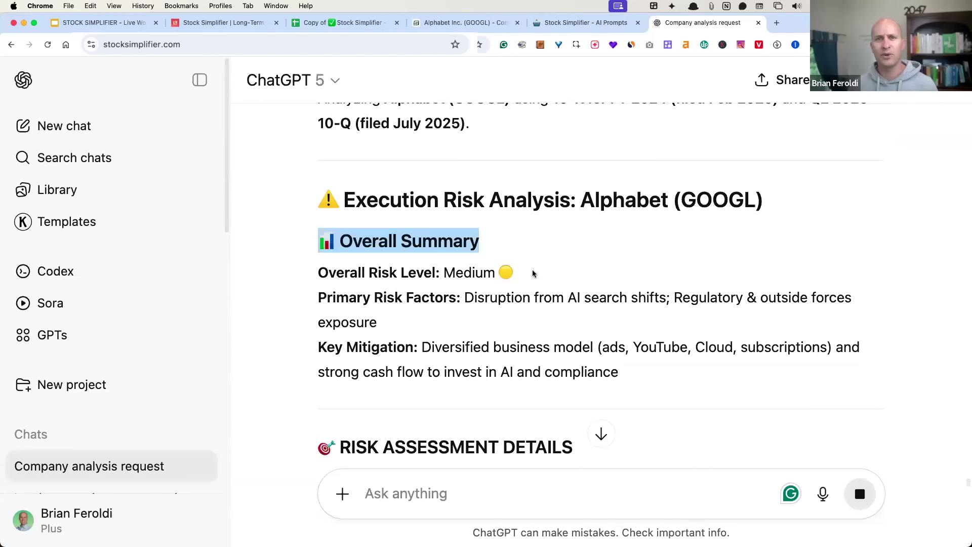
drag(534, 273, 297, 273)
- Review the Overall Summary's Primary Risk Factors and Key Mitigation, highlighting the AI search, regulatory and cash flow points
scroll(409, 264, down, 3)
drag(319, 215, 665, 206)
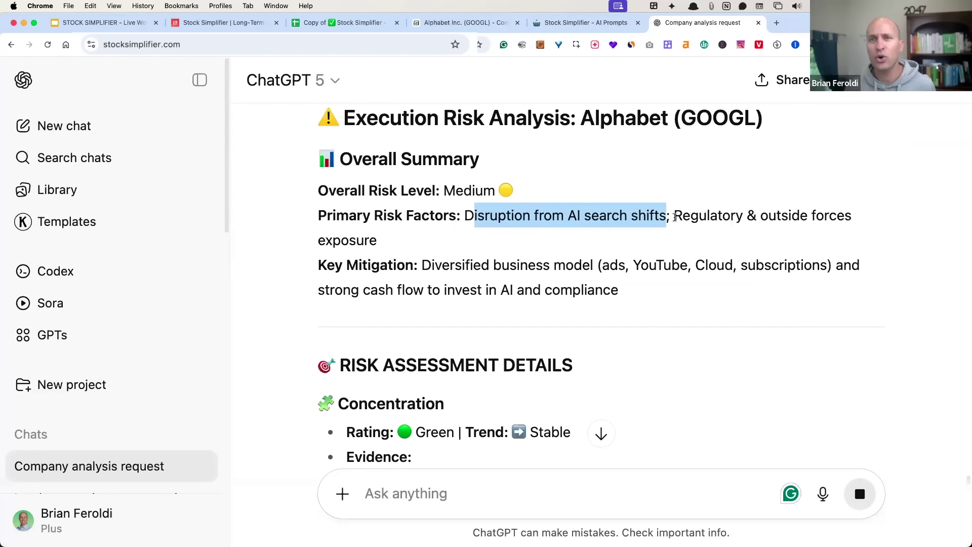
drag(675, 217, 667, 219)
drag(457, 243, 458, 242)
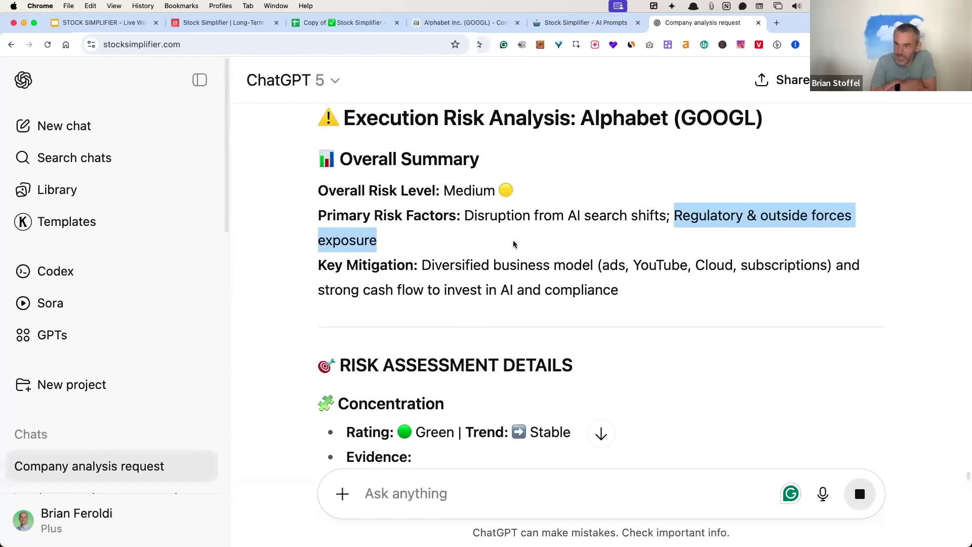
scroll(476, 248, down, 1)
drag(419, 250, 597, 256)
drag(444, 277, 319, 275)
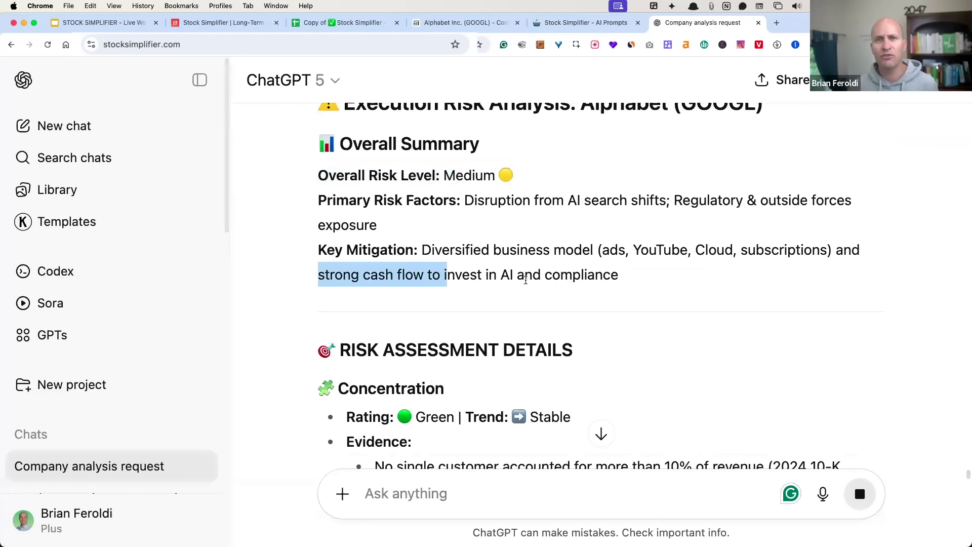
drag(649, 274, 470, 276)
- Review the Concentration risk section, highlighting its heading, rating and trend, and the evidence on single-customer revenue
scroll(524, 266, down, 3)
scroll(524, 266, down, 3)
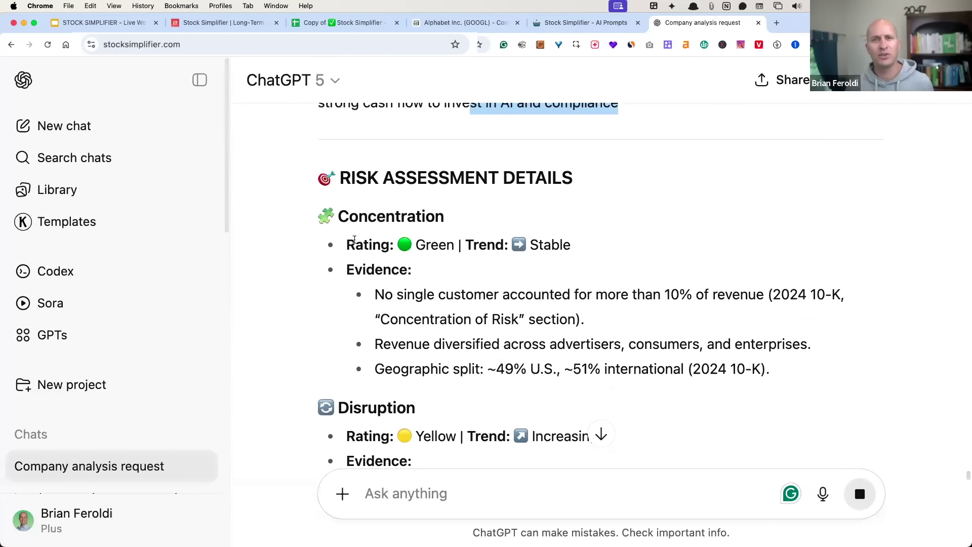
double_click(446, 218)
scroll(456, 243, down, 1)
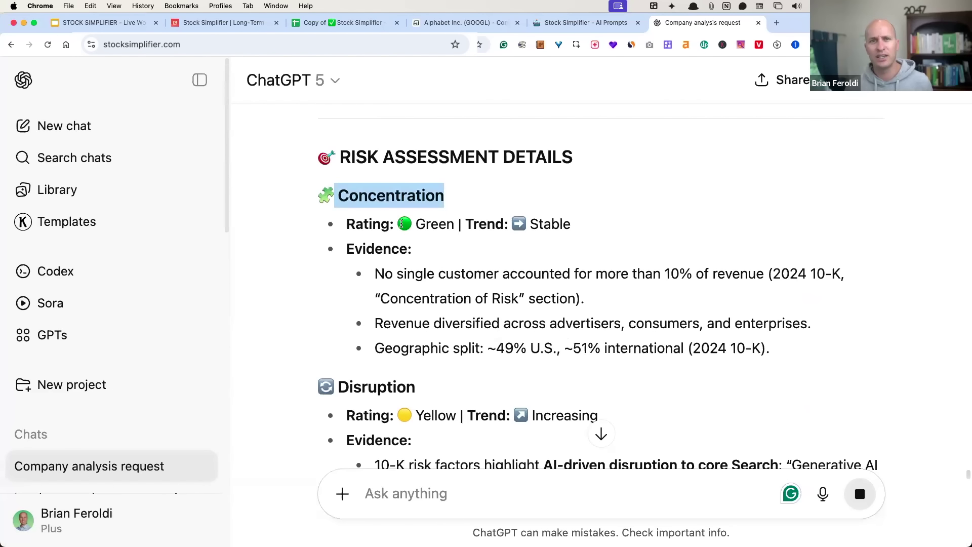
drag(401, 223, 570, 225)
drag(585, 300, 376, 276)
- Review the Disruption risk section, highlighting its heading, rating and trend, and all of its evidence points
scroll(421, 263, down, 3)
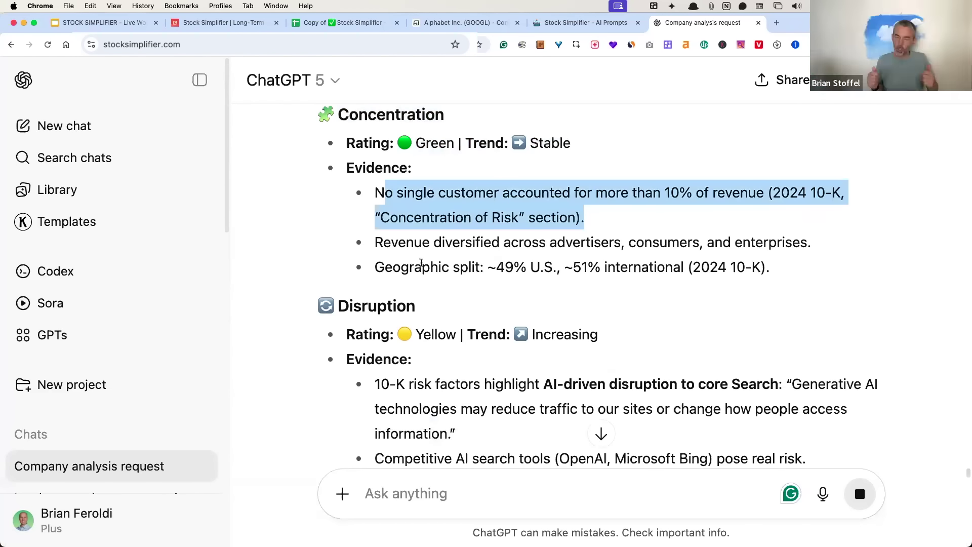
scroll(421, 263, down, 3)
triple_click(431, 234)
scroll(484, 236, down, 1)
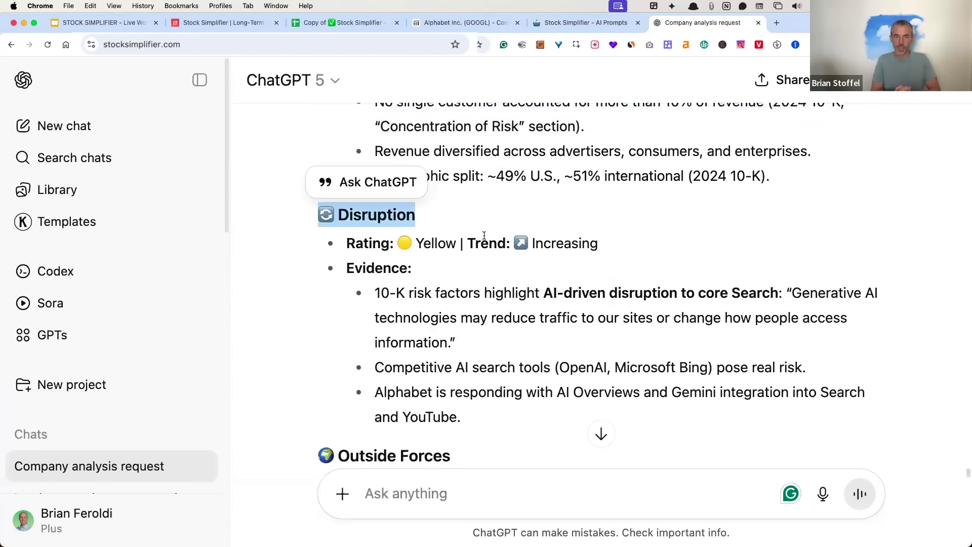
drag(389, 244, 623, 249)
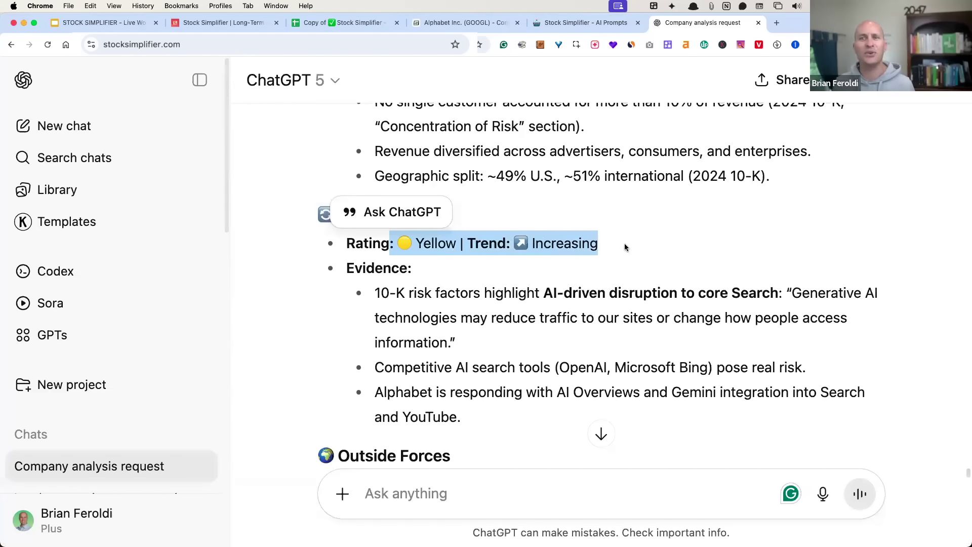
scroll(624, 246, down, 1)
scroll(627, 245, down, 1)
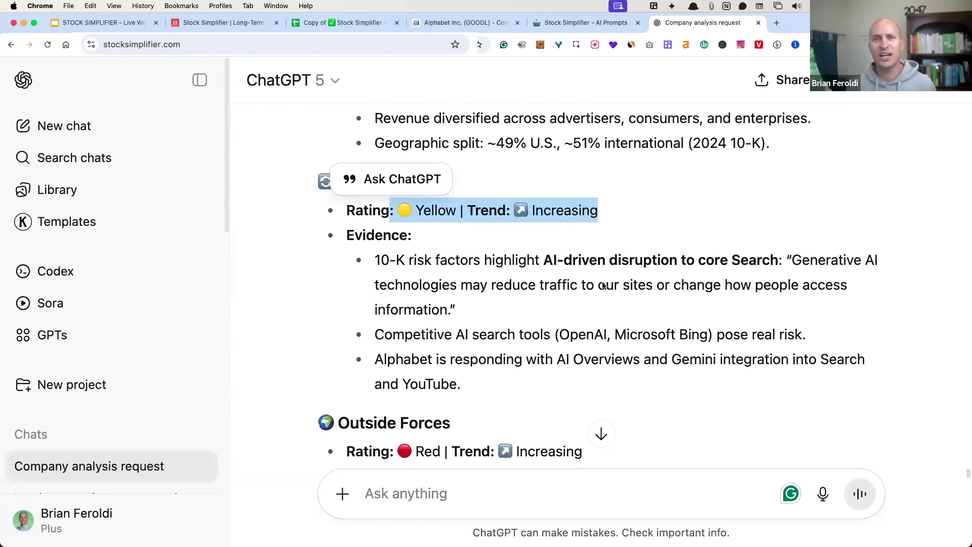
drag(733, 336, 516, 336)
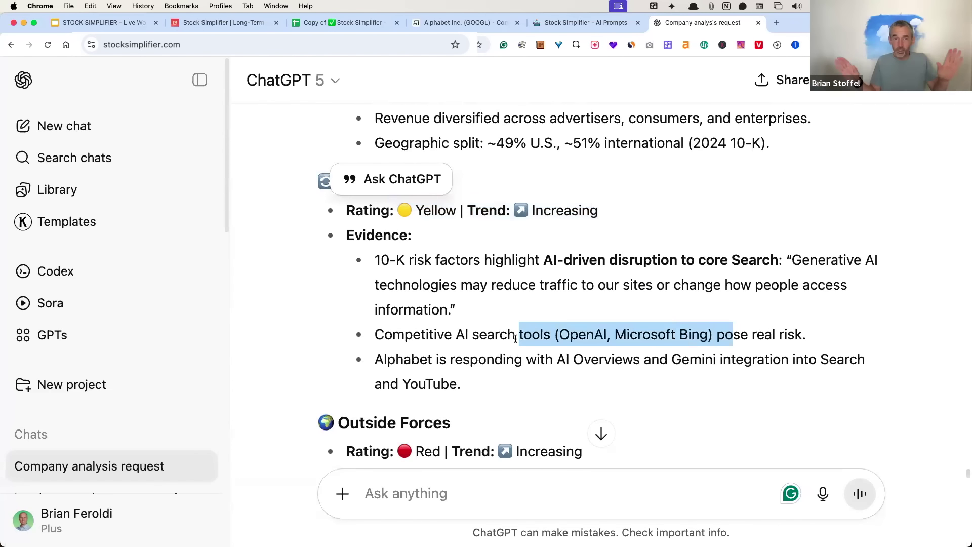
drag(462, 385, 368, 269)
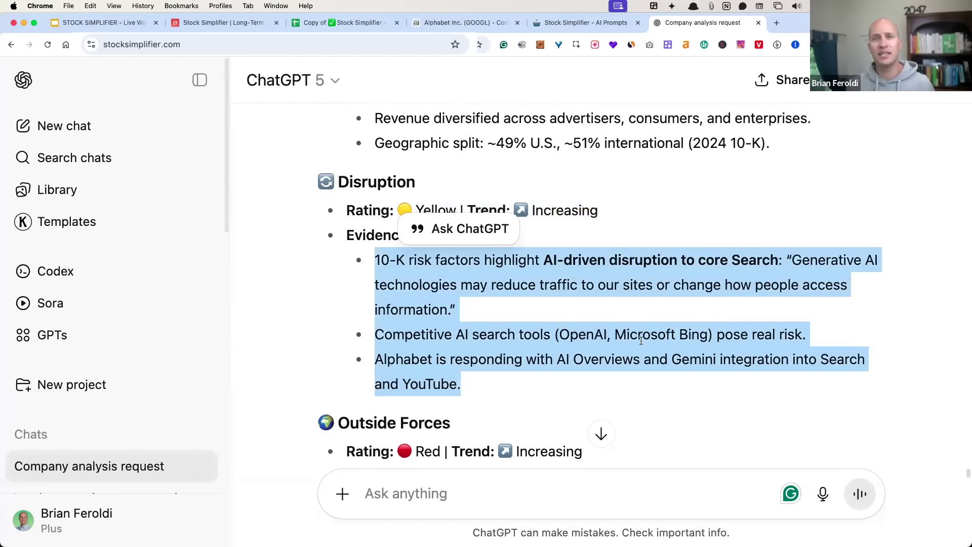
- Review the Outside Forces evidence, highlighting the regulatory exposure, DOJ antitrust trial, EU Digital Markets Act, currency and CapEx points
scroll(654, 332, down, 5)
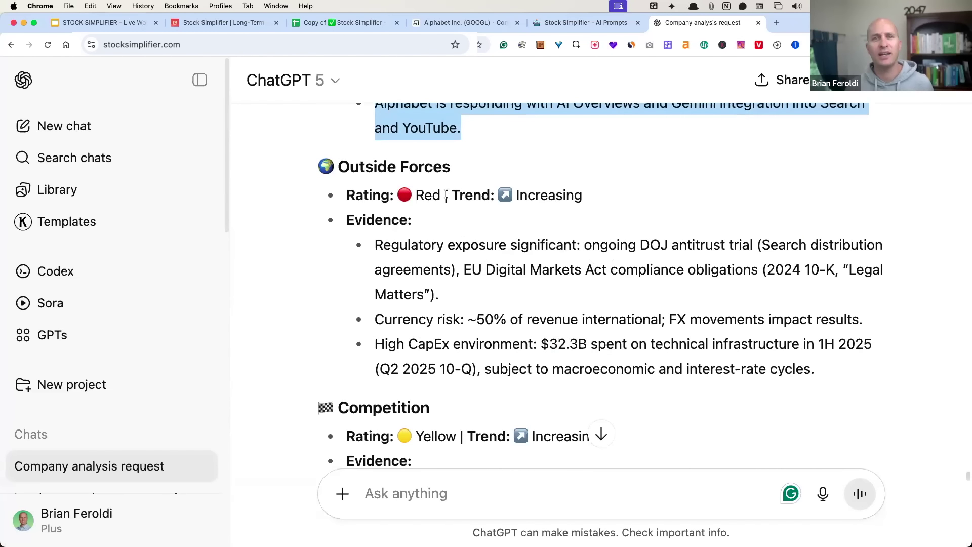
drag(455, 176, 319, 169)
click(415, 242)
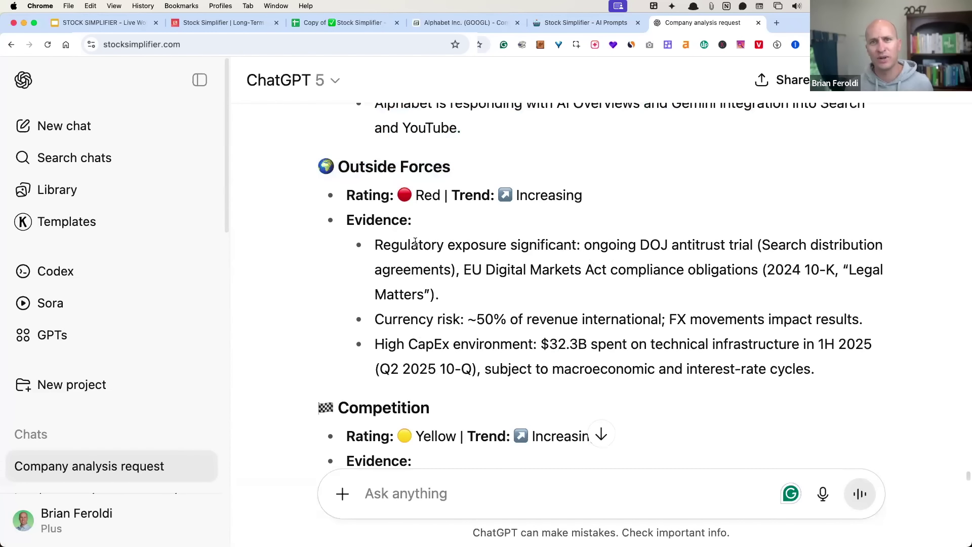
drag(382, 241, 549, 245)
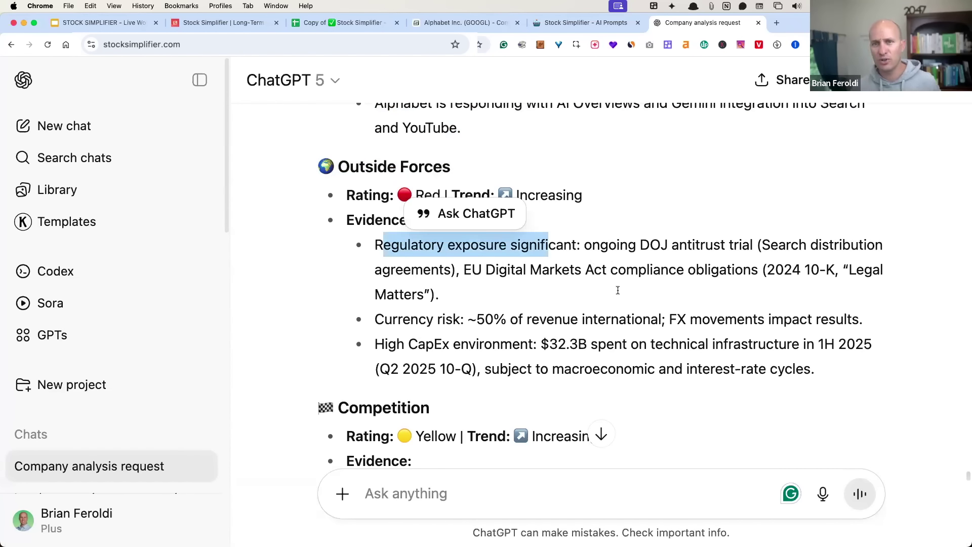
drag(639, 245, 752, 245)
drag(443, 269, 774, 270)
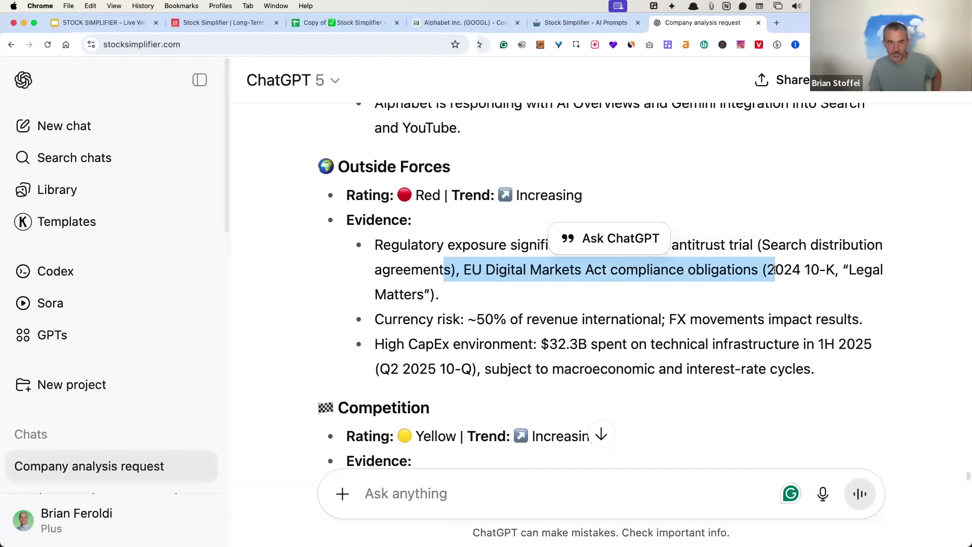
drag(818, 370, 753, 320)
click(396, 316)
click(771, 380)
scroll(807, 362, down, 3)
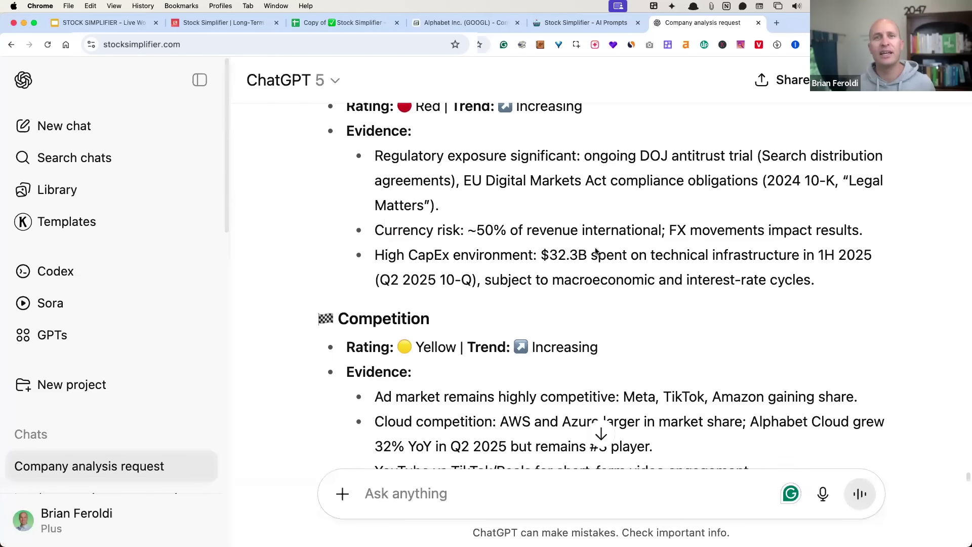
- Go back to the Outside Forces rating line and highlight the rating and its trend
drag(443, 124, 381, 124)
scroll(534, 296, up, 3)
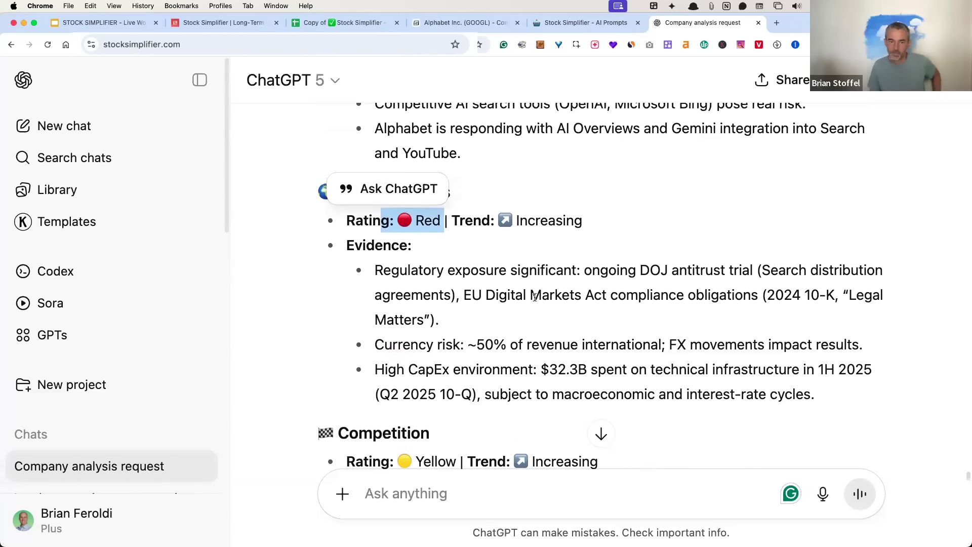
scroll(577, 272, down, 1)
drag(589, 209, 497, 204)
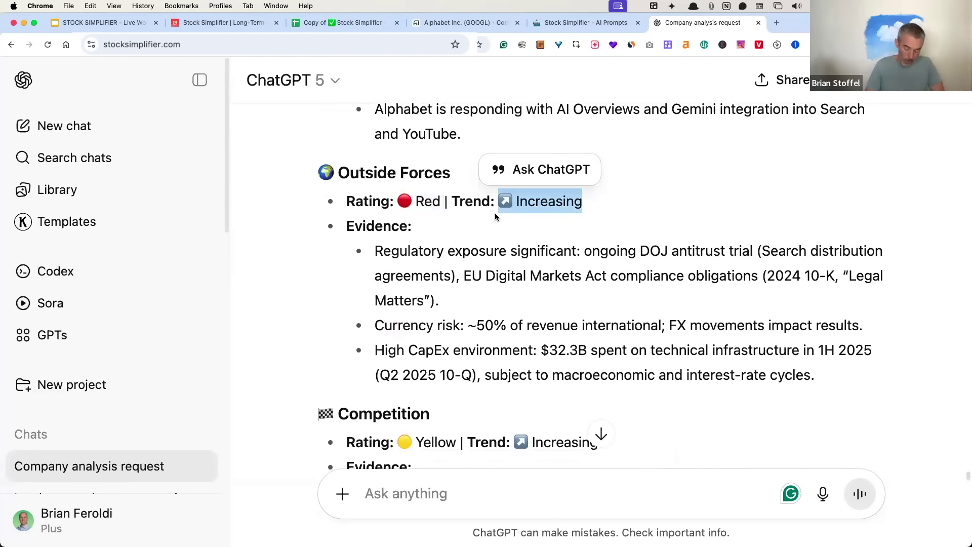
- Review the Competition risk section, highlighting its heading, rating and trend, and the ad market competitors TikTok and Amazon
scroll(499, 218, down, 4)
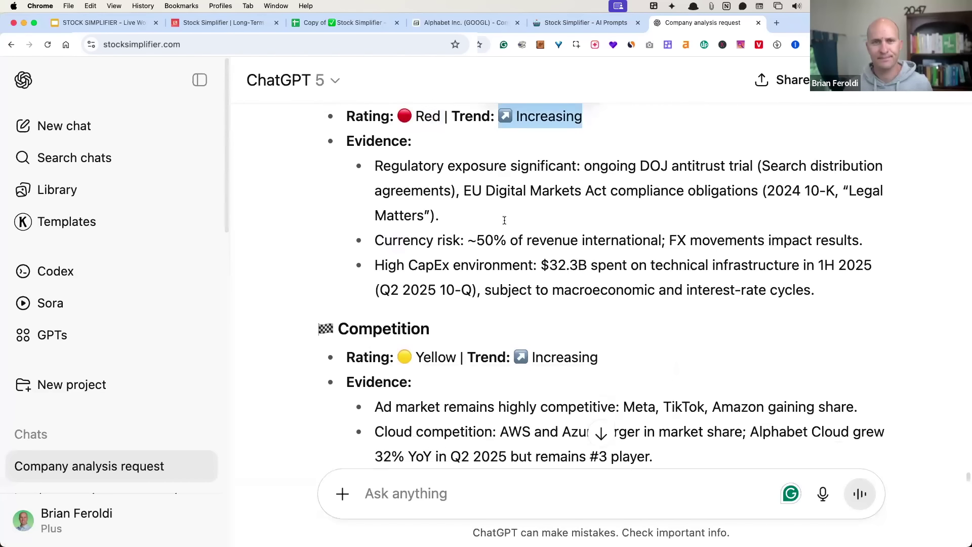
triple_click(444, 244)
scroll(436, 243, down, 1)
drag(394, 251, 618, 252)
scroll(610, 270, down, 1)
double_click(679, 280)
drag(712, 280, 852, 282)
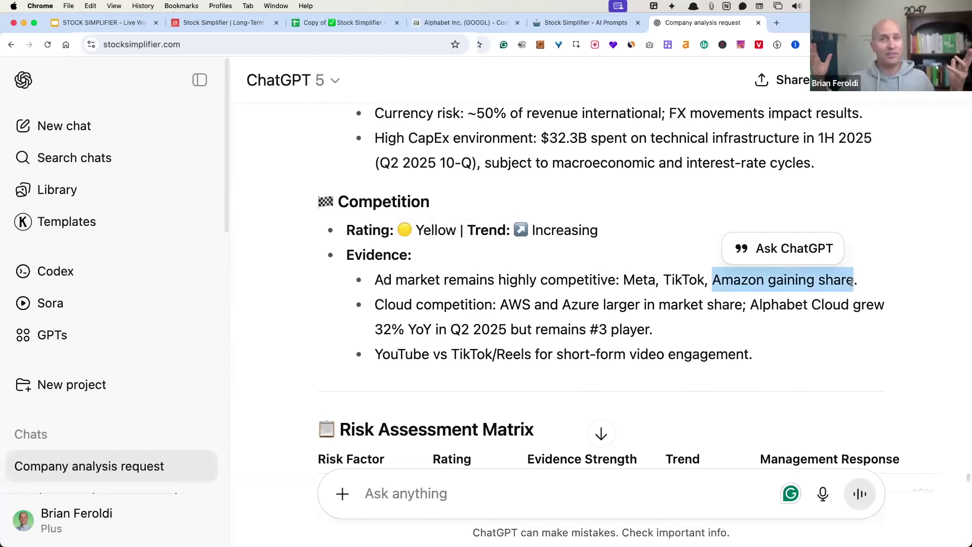
- Look over the Risk Assessment Matrix and highlight its rows from the header through Outside Forces
scroll(852, 284, down, 4)
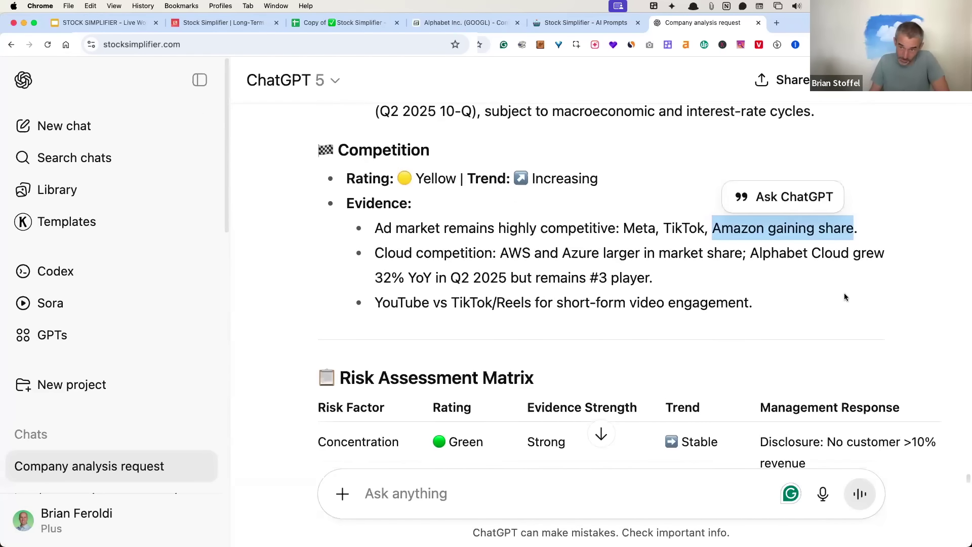
scroll(656, 303, down, 2)
scroll(597, 302, up, 2)
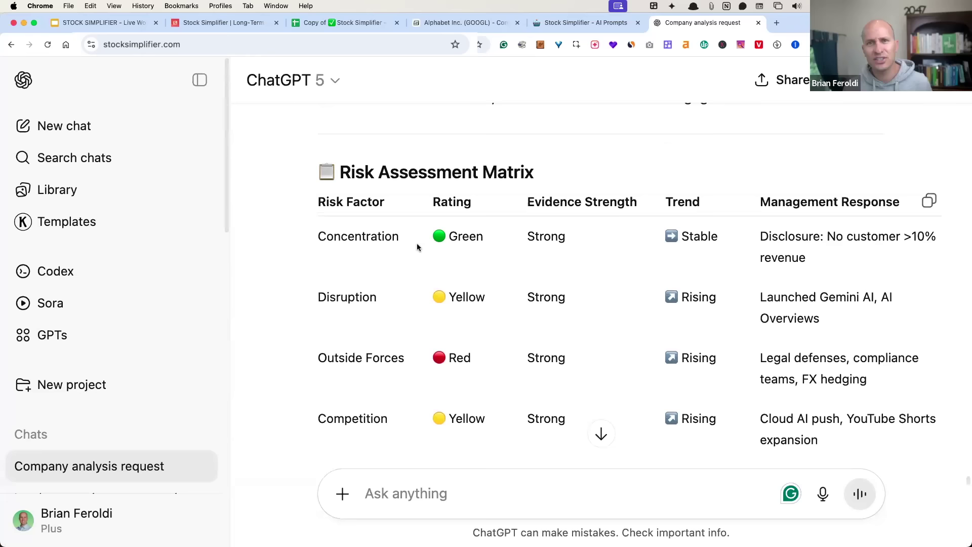
drag(329, 206, 717, 361)
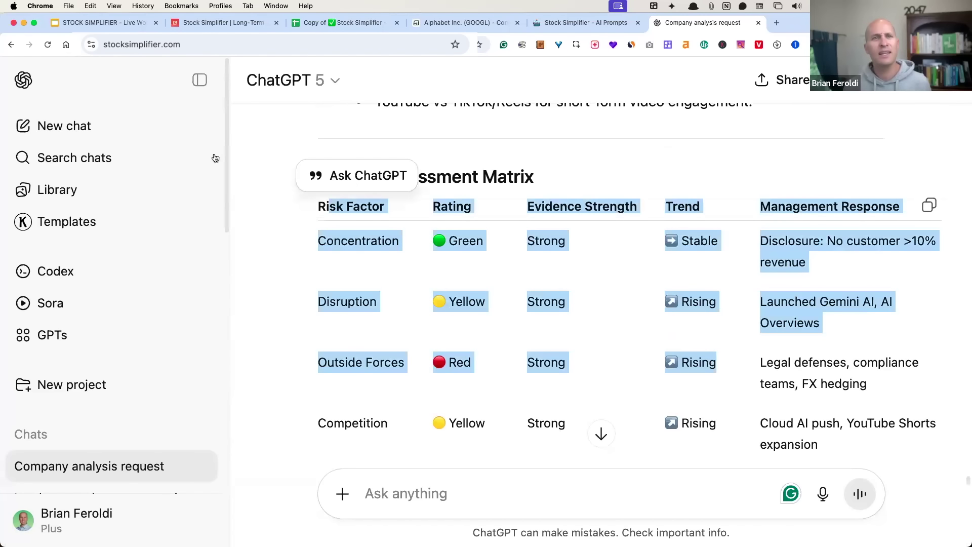
- Return to the presentation and advance to the slide asking about Google's execution risk
click(104, 29)
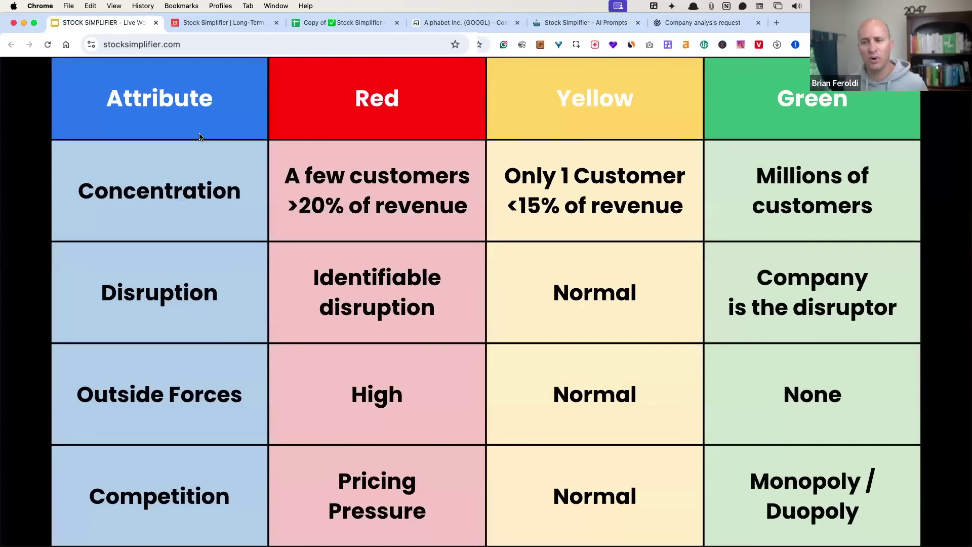
key(Right)
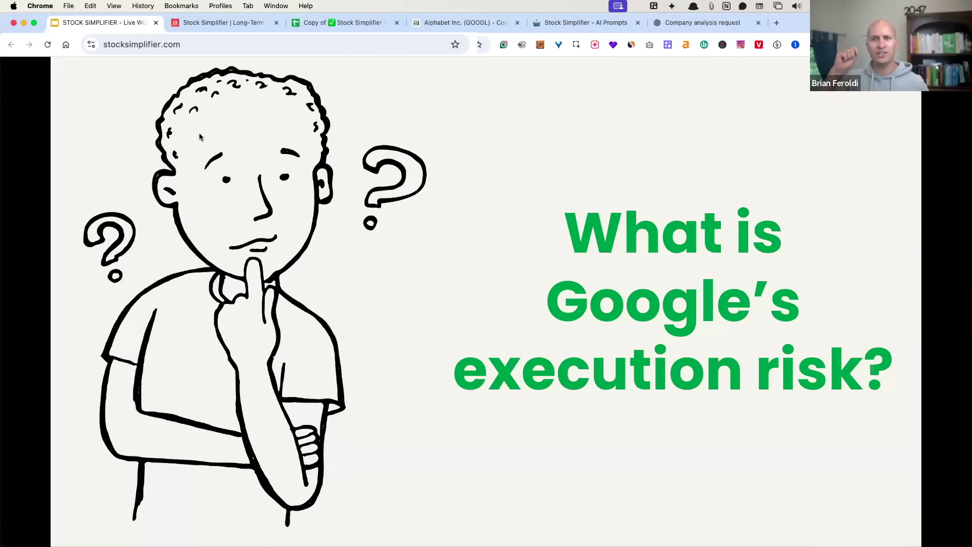